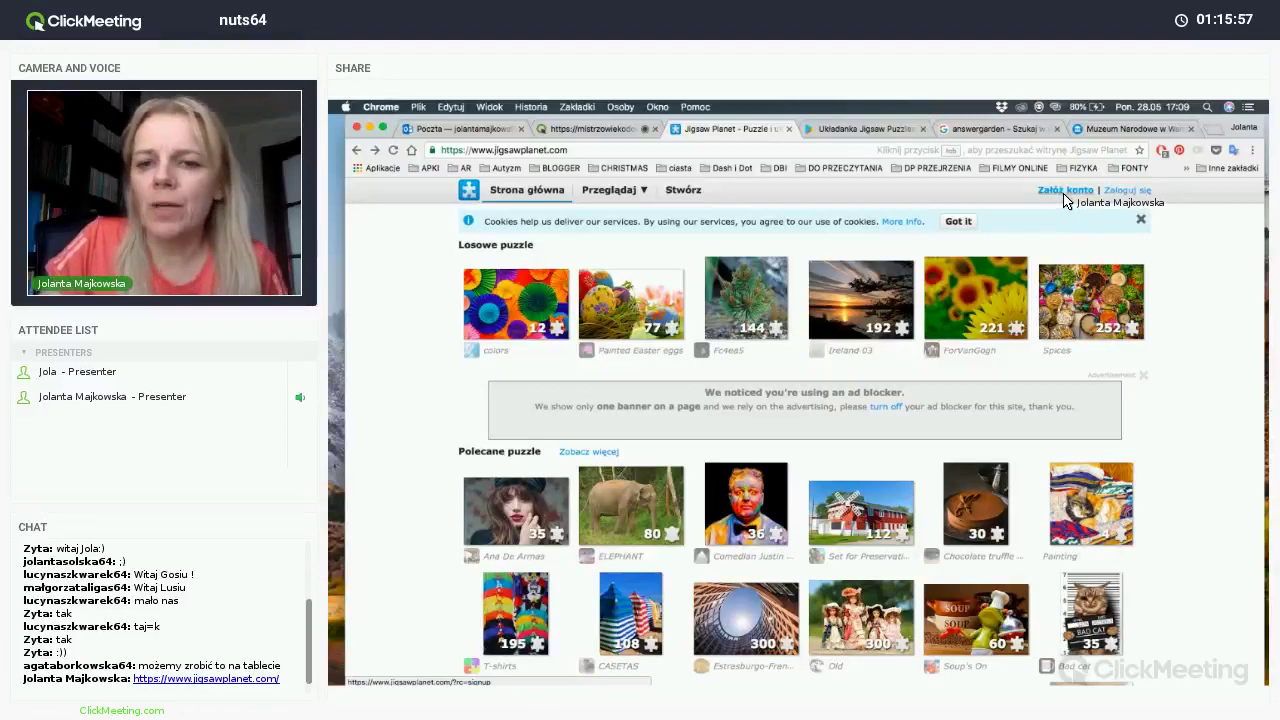
# Move from the sign-up form to the 'Zaloguj się' sign-in page with the account e-mail and password filled in.
pyautogui.click(1065, 195)
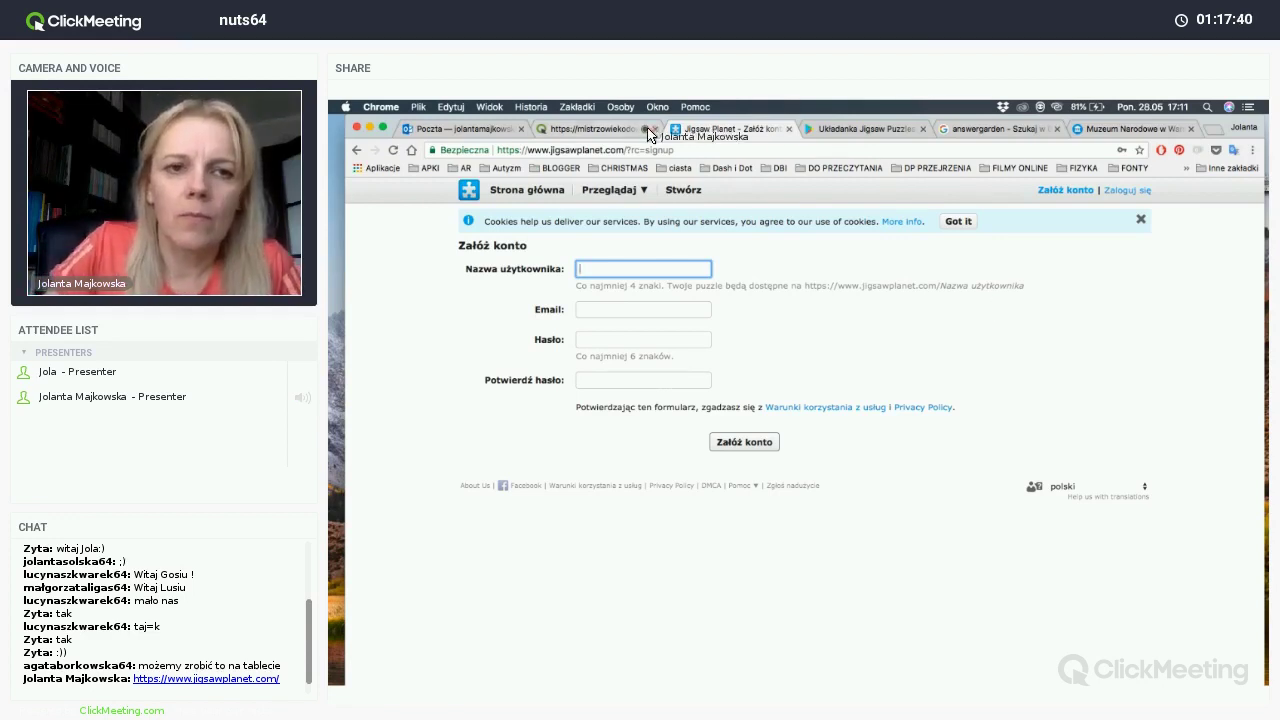
pyautogui.click(583, 130)
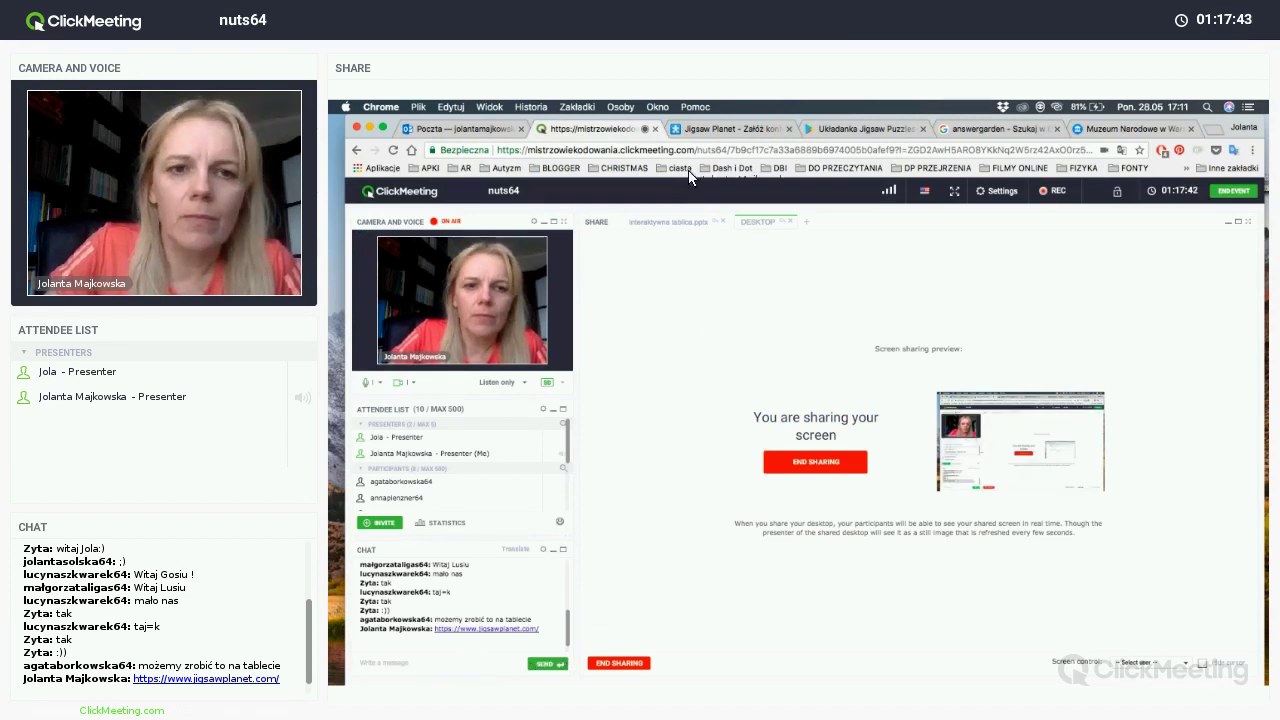
pyautogui.click(713, 130)
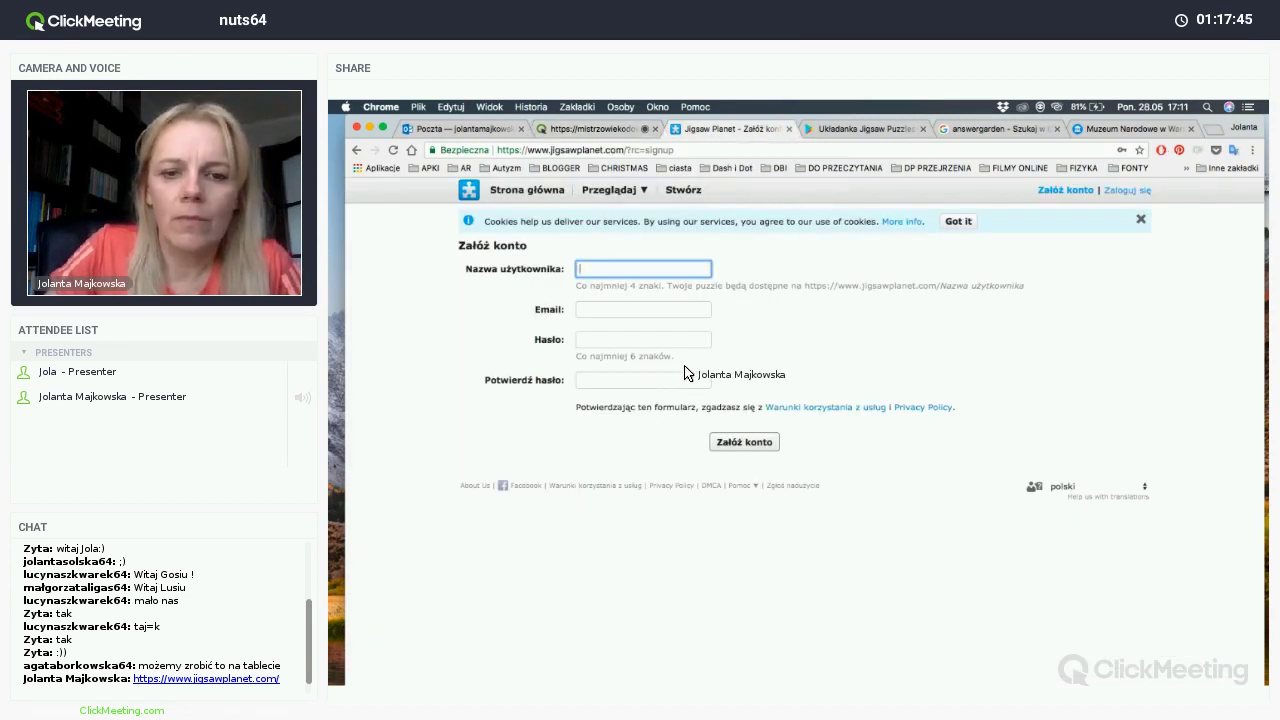
pyautogui.click(1126, 194)
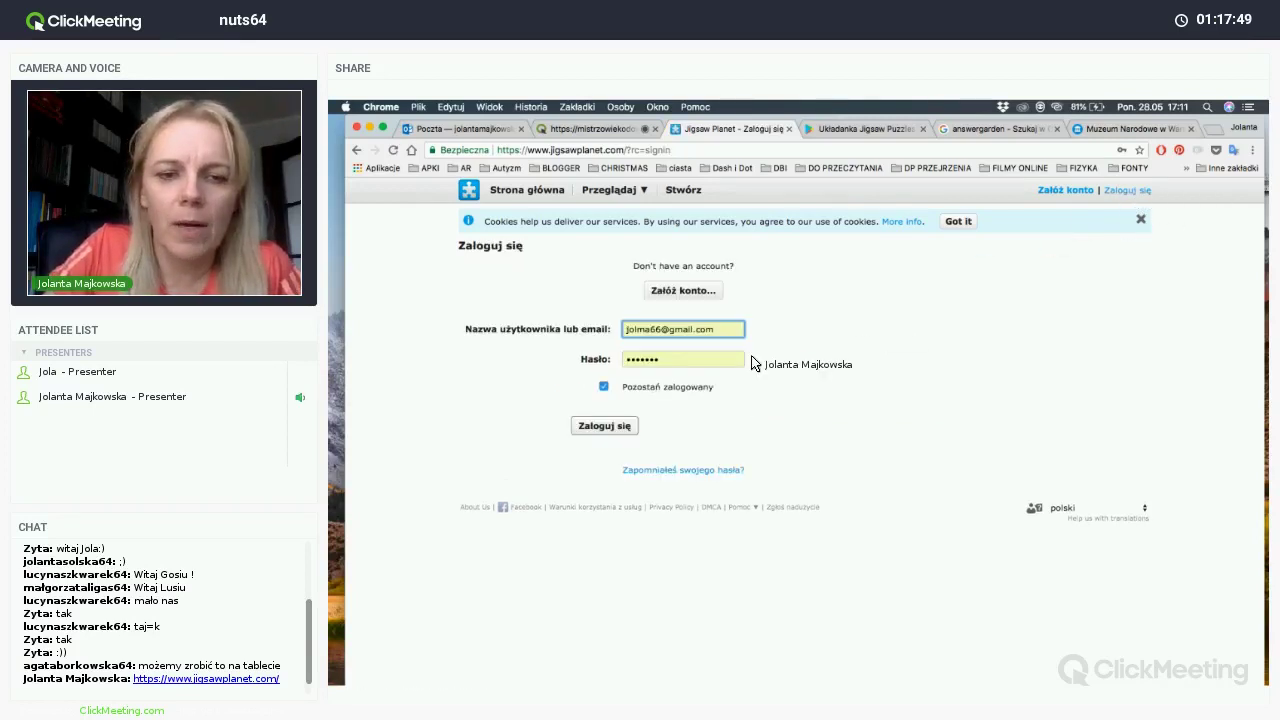
# Sign in with 'Zaloguj się' to reach the featured-puzzles home page.
pyautogui.click(618, 427)
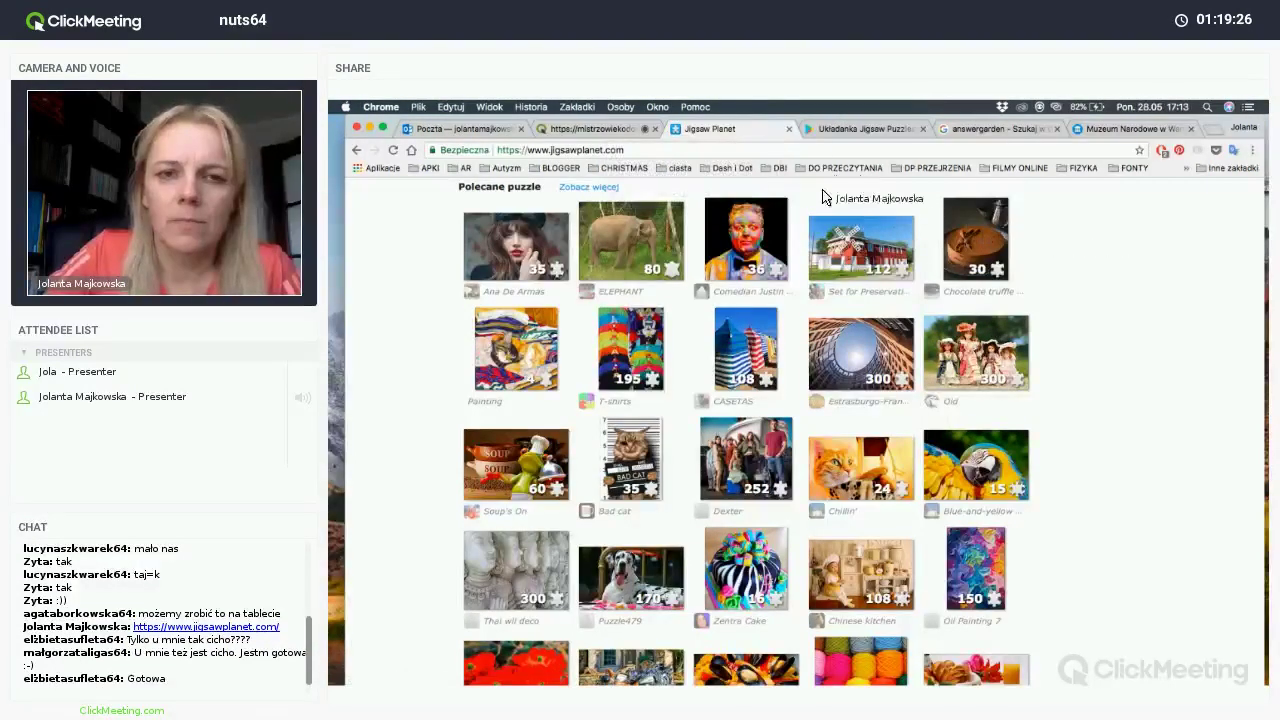
pyautogui.click(606, 133)
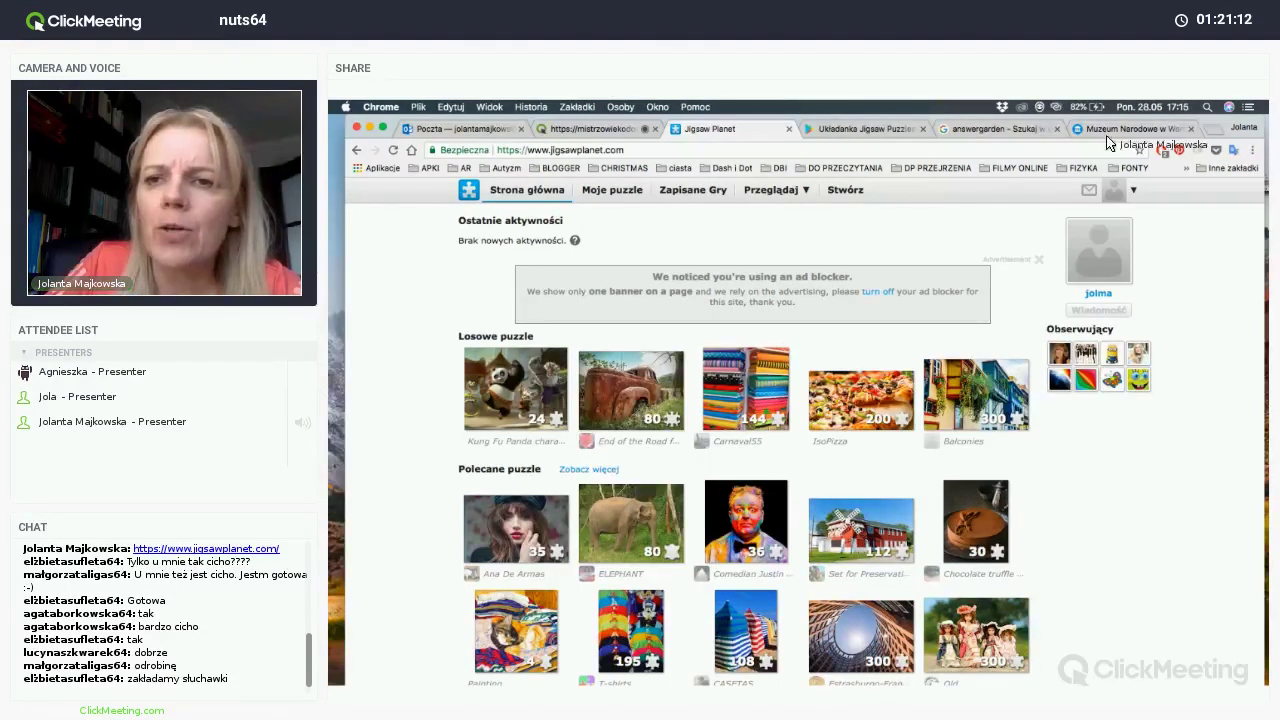
# Load pixabay.com/pl in a new tab, copy its address, and return to the ClickMeeting tab.
pyautogui.click(1213, 134)
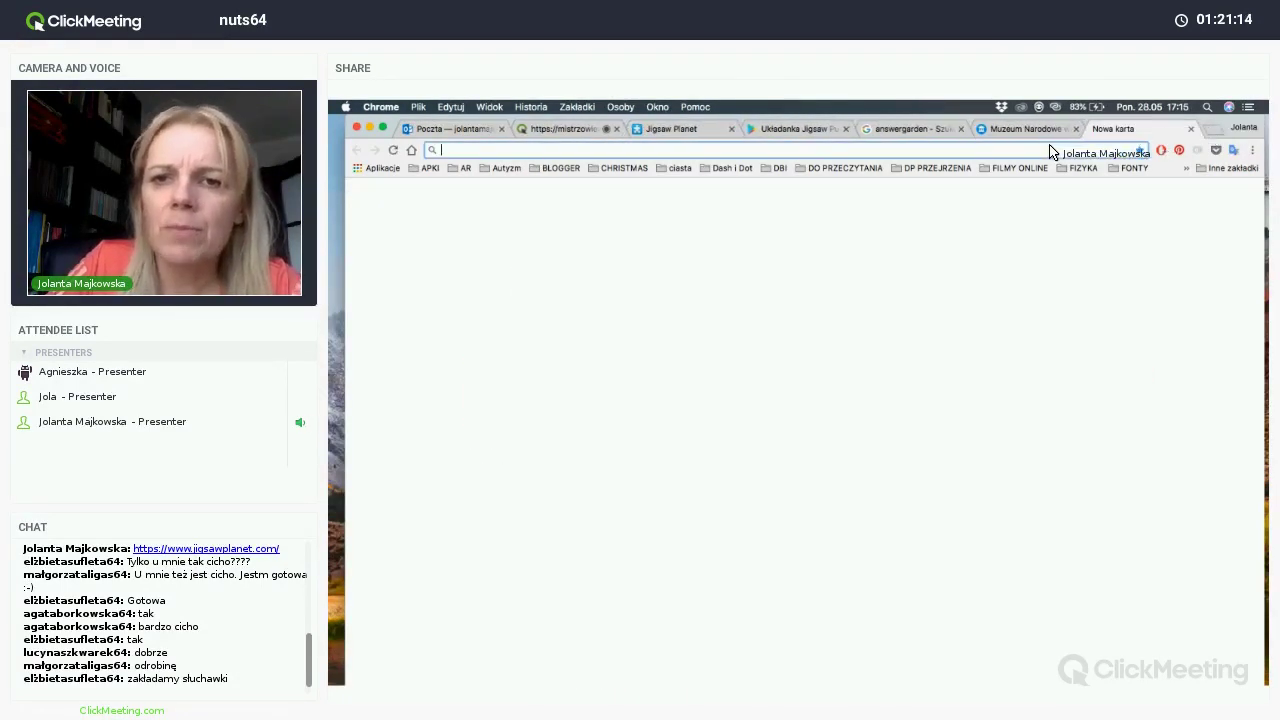
pyautogui.write('pix')
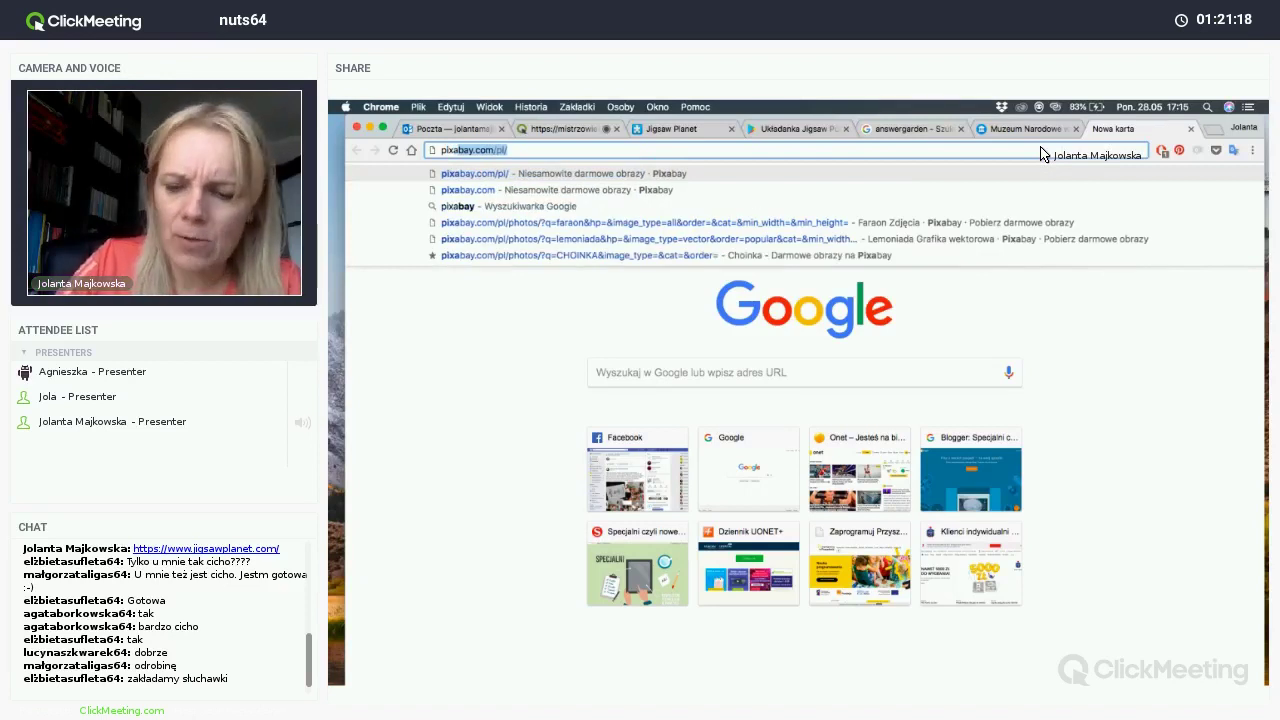
pyautogui.press('Return')
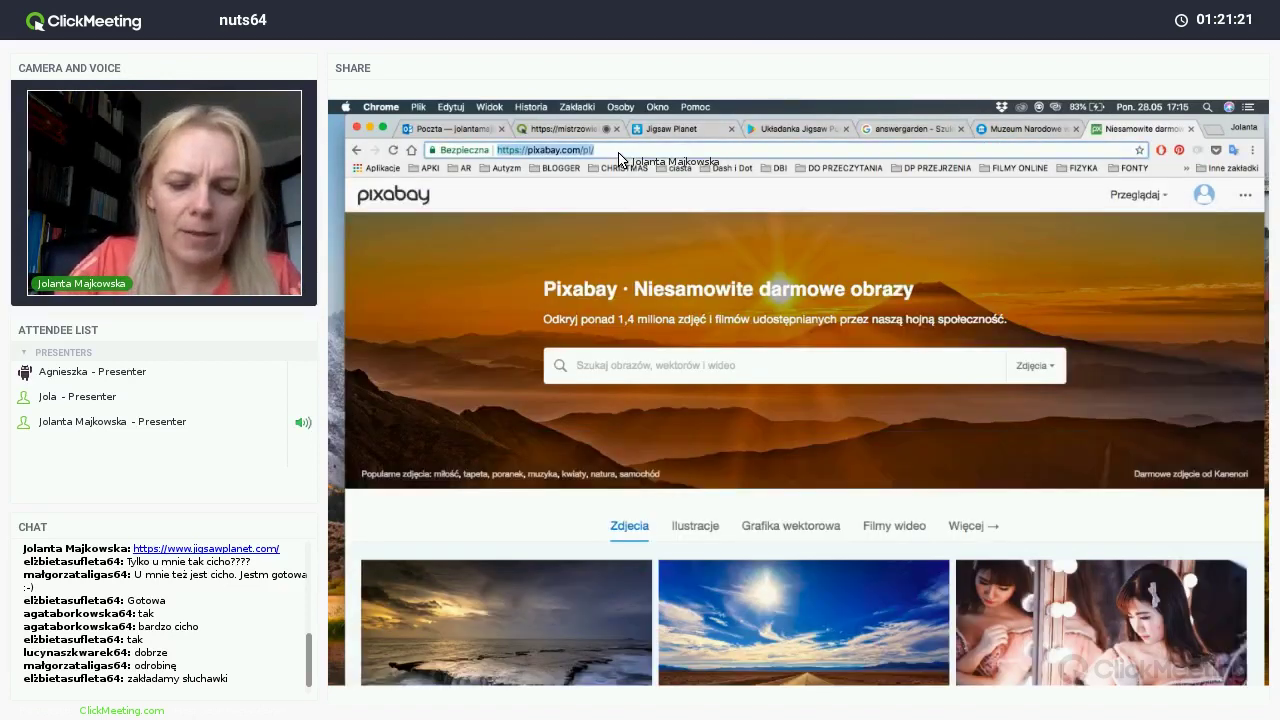
pyautogui.click(612, 150)
pyautogui.press('super+c')
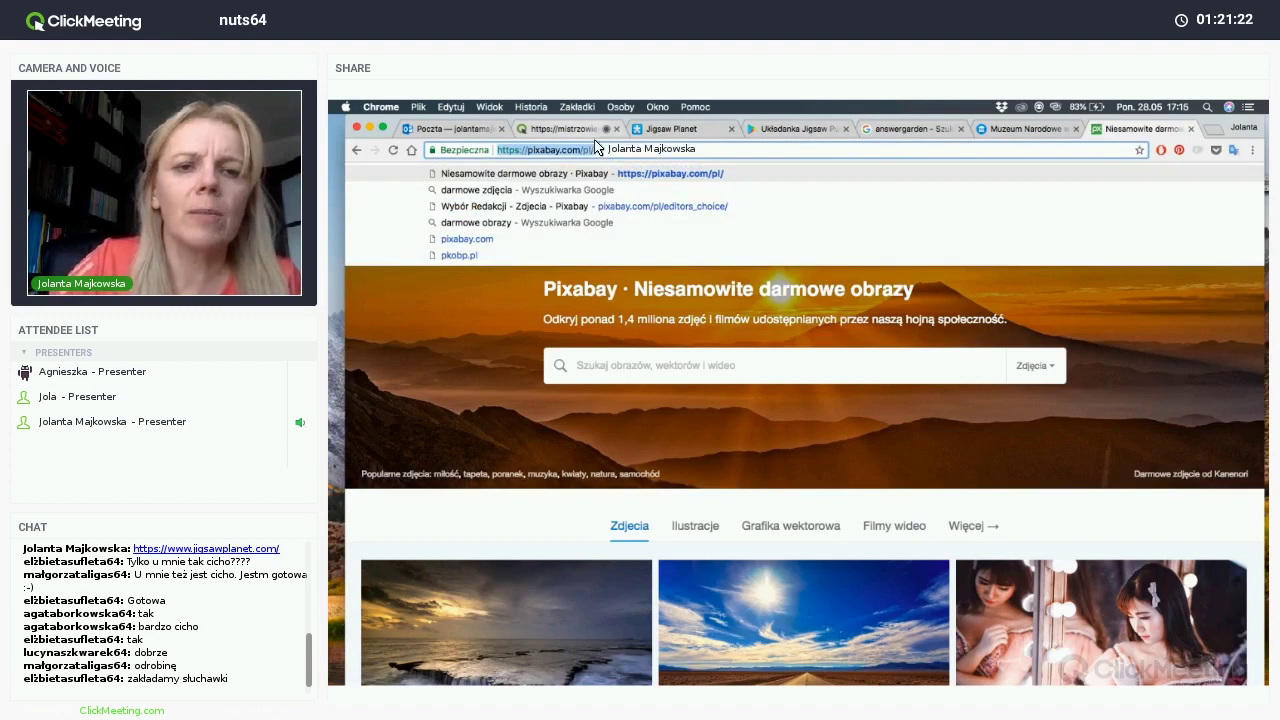
pyautogui.click(565, 129)
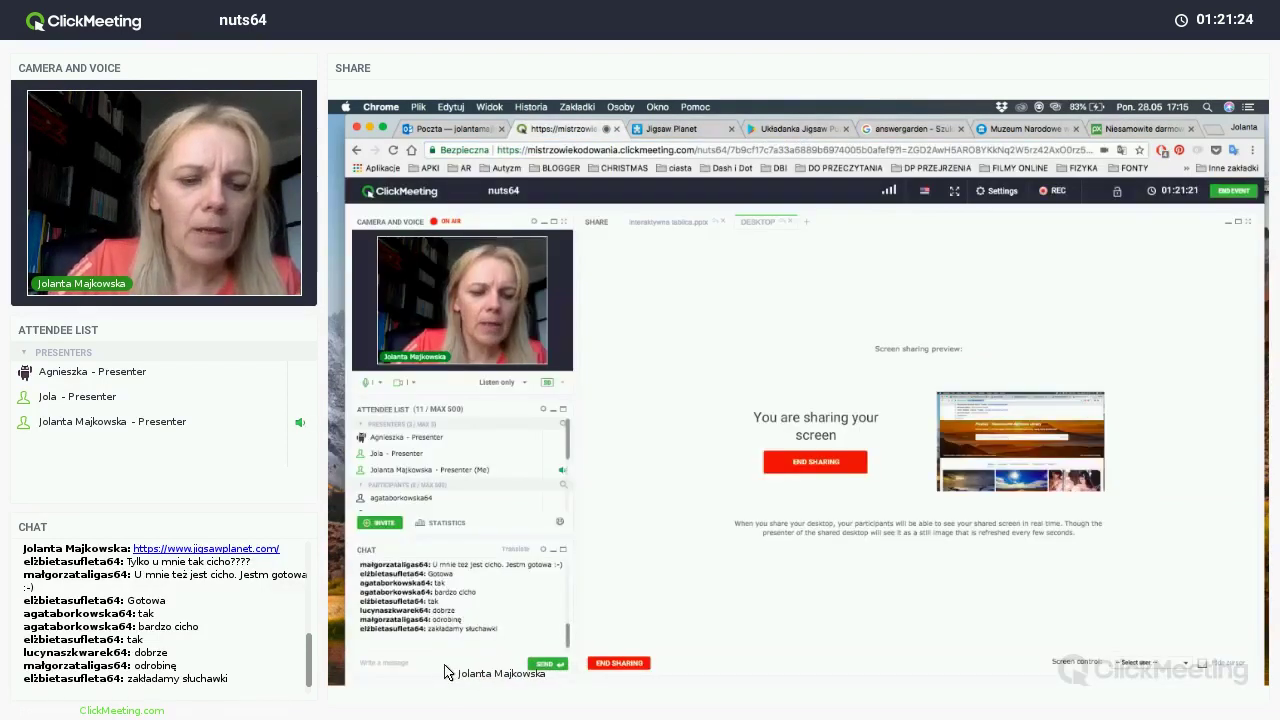
pyautogui.click(447, 668)
pyautogui.press('super+v')
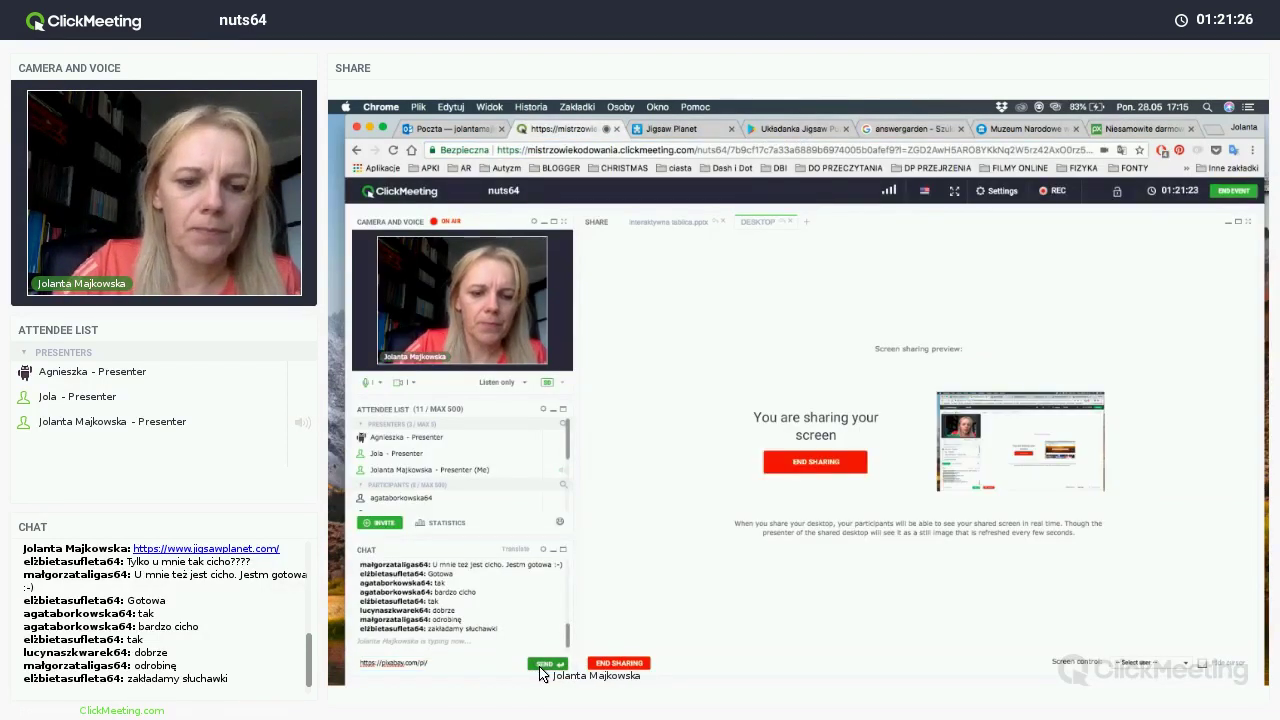
pyautogui.click(543, 664)
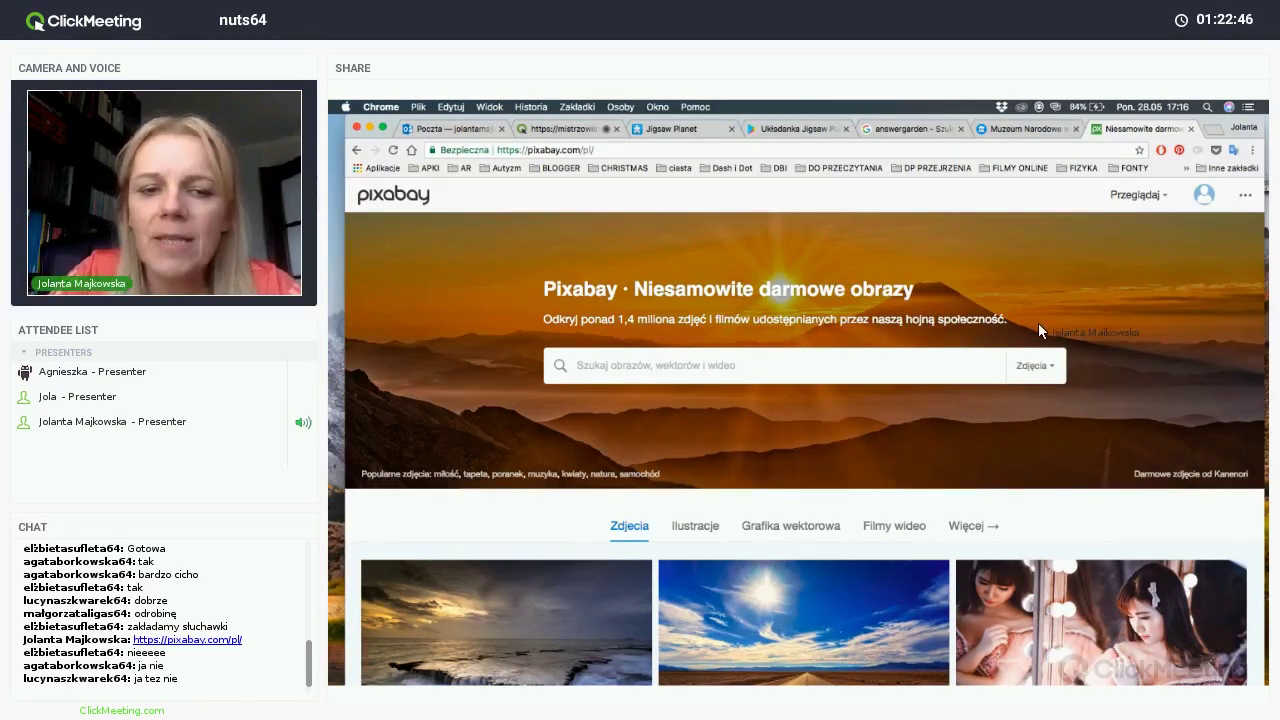
# Scroll the Pixabay home page to show the free-image search box and sample photos.
pyautogui.scroll(-1, 1010, 300)
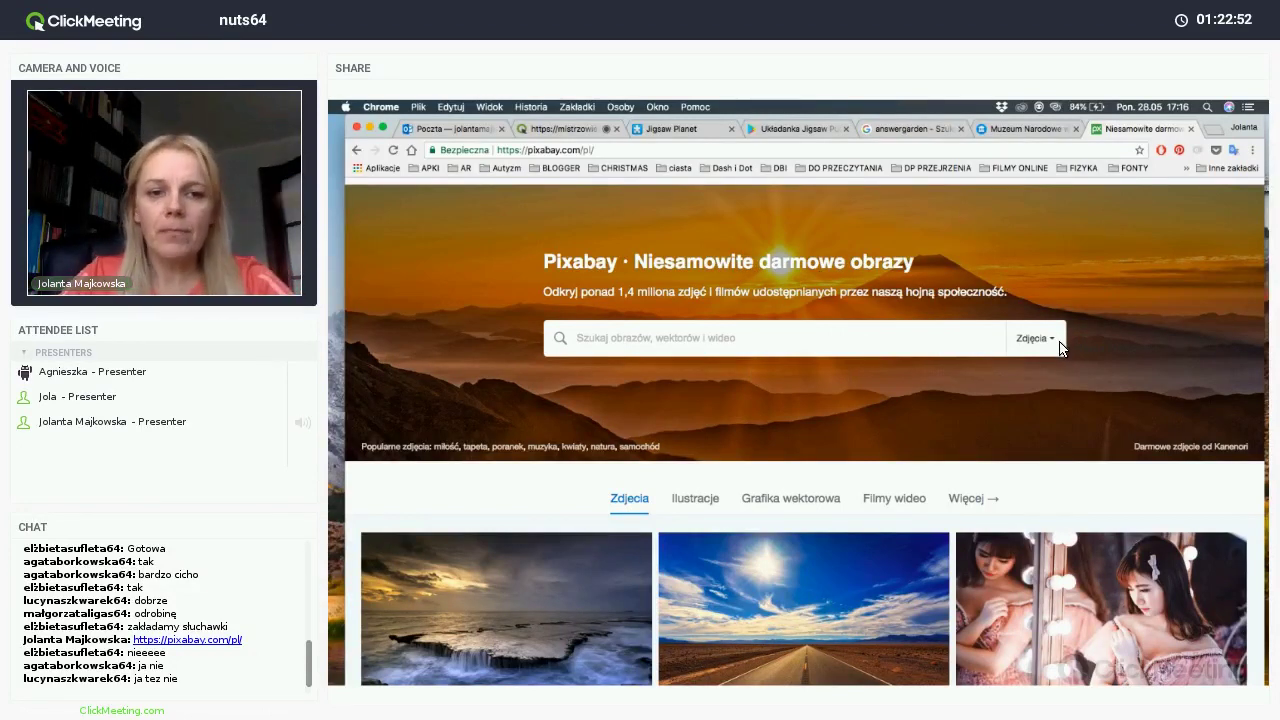
# Enter 'Kościół Mariacki' in the Pixabay search box.
pyautogui.click(750, 348)
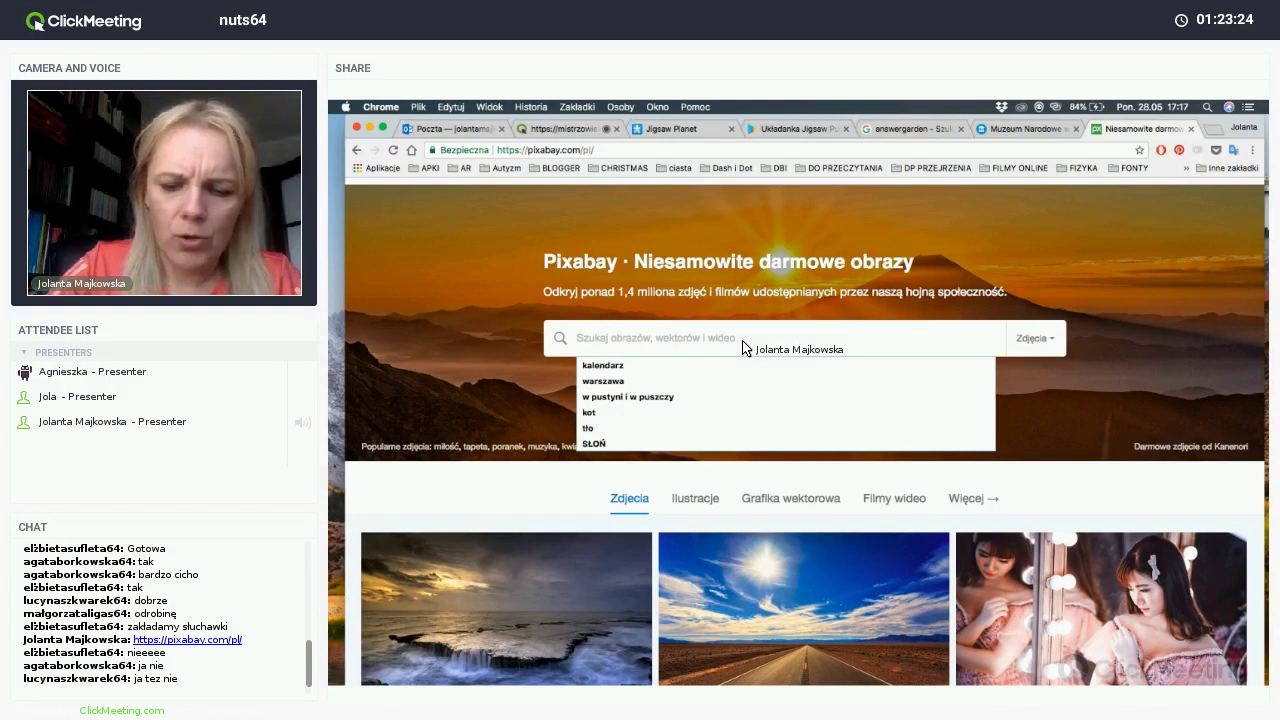
pyautogui.write('ko')
pyautogui.press('BackSpace')
pyautogui.press('BackSpace')
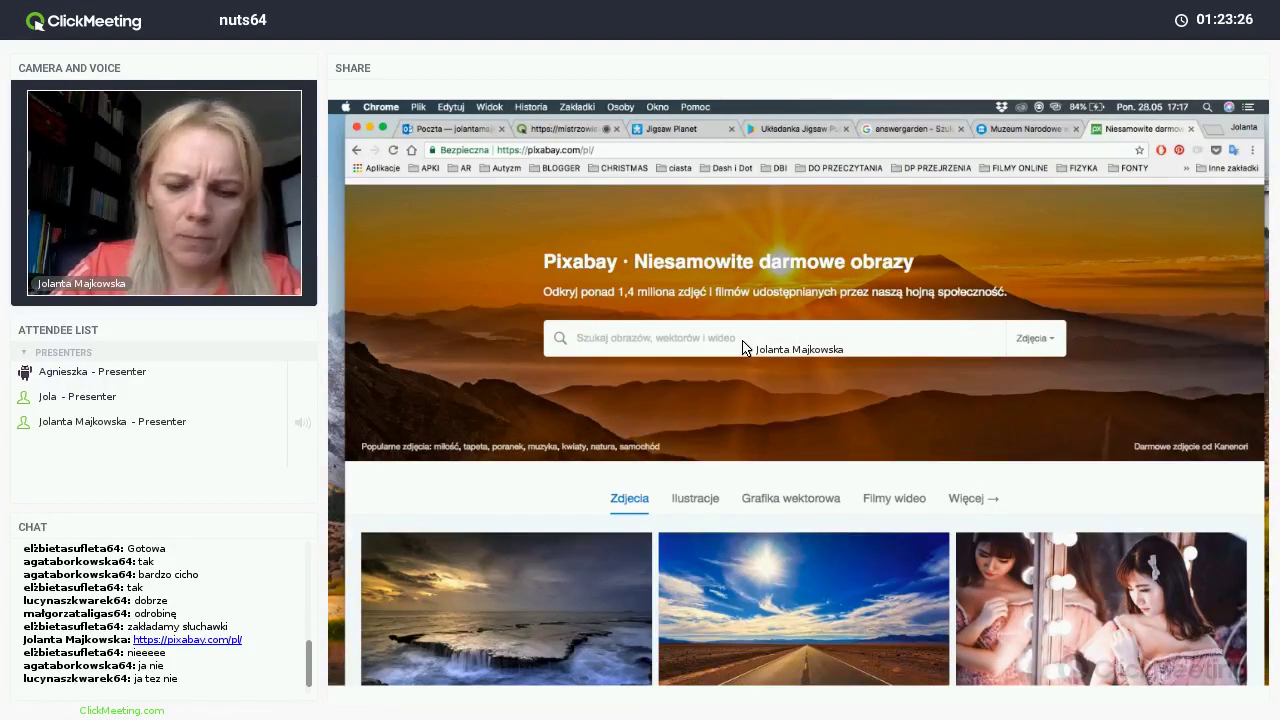
pyautogui.write('Ko')
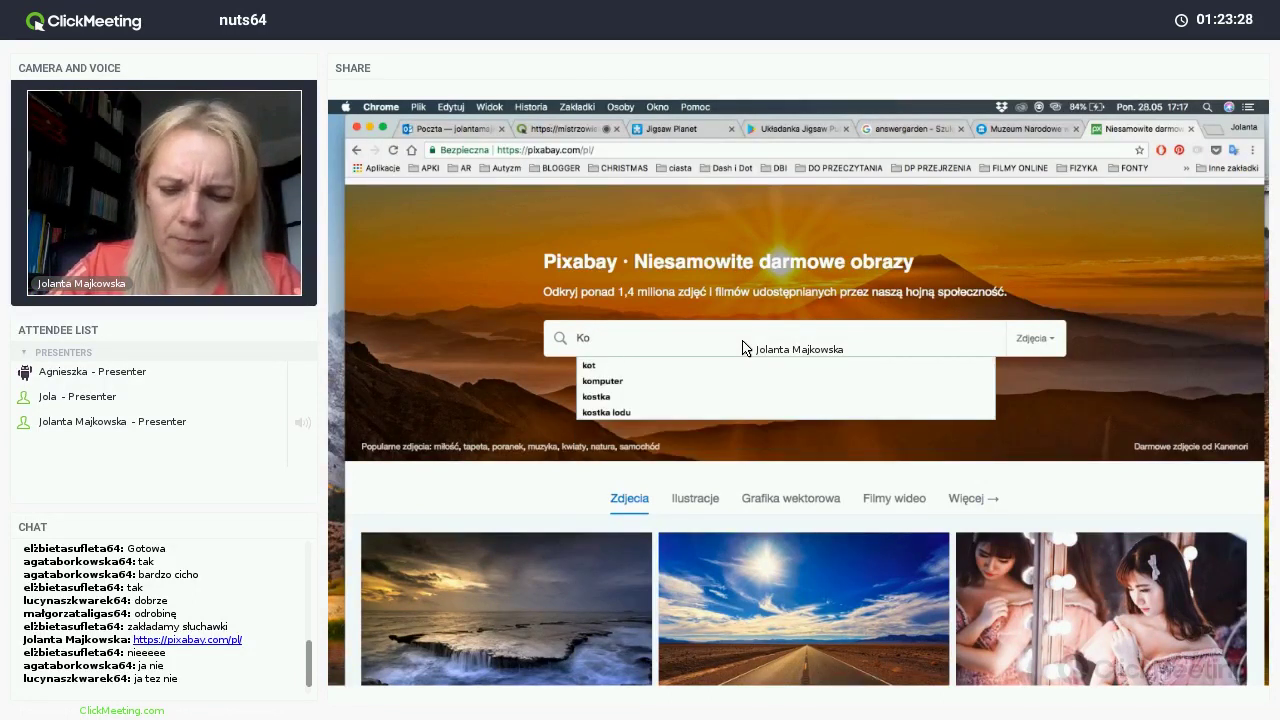
pyautogui.write('ściół ')
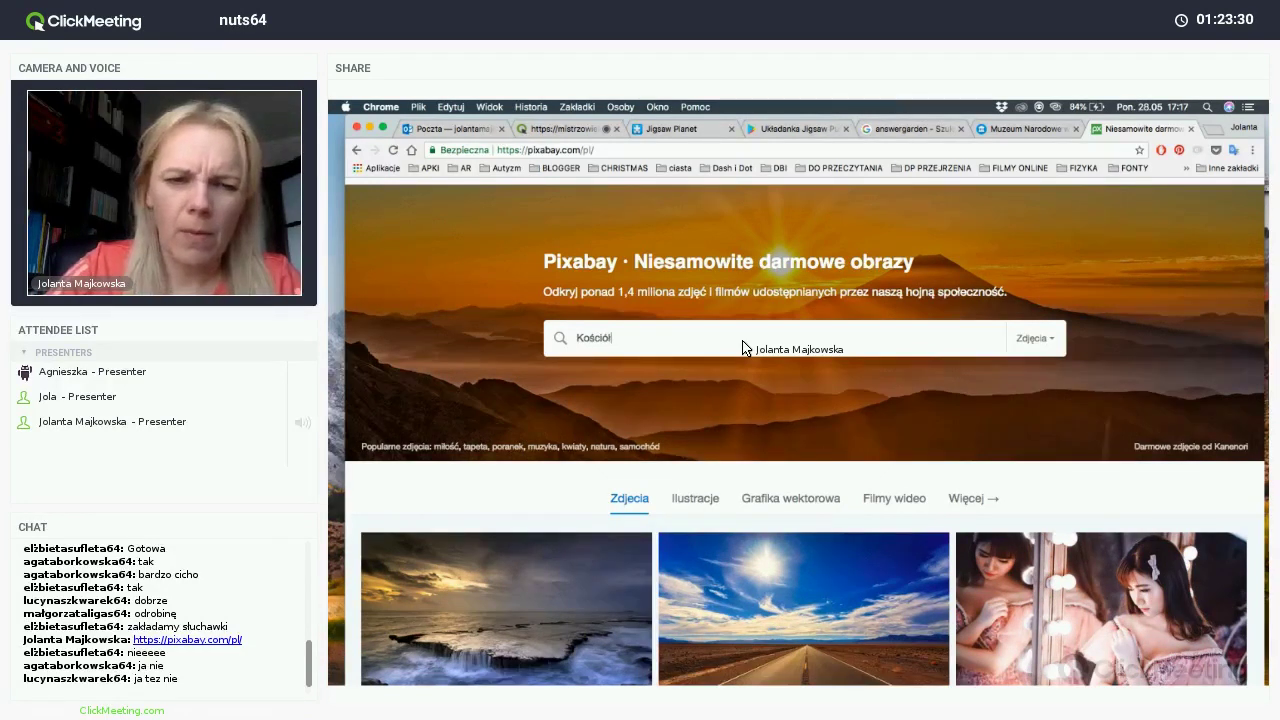
pyautogui.write('Mariacki')
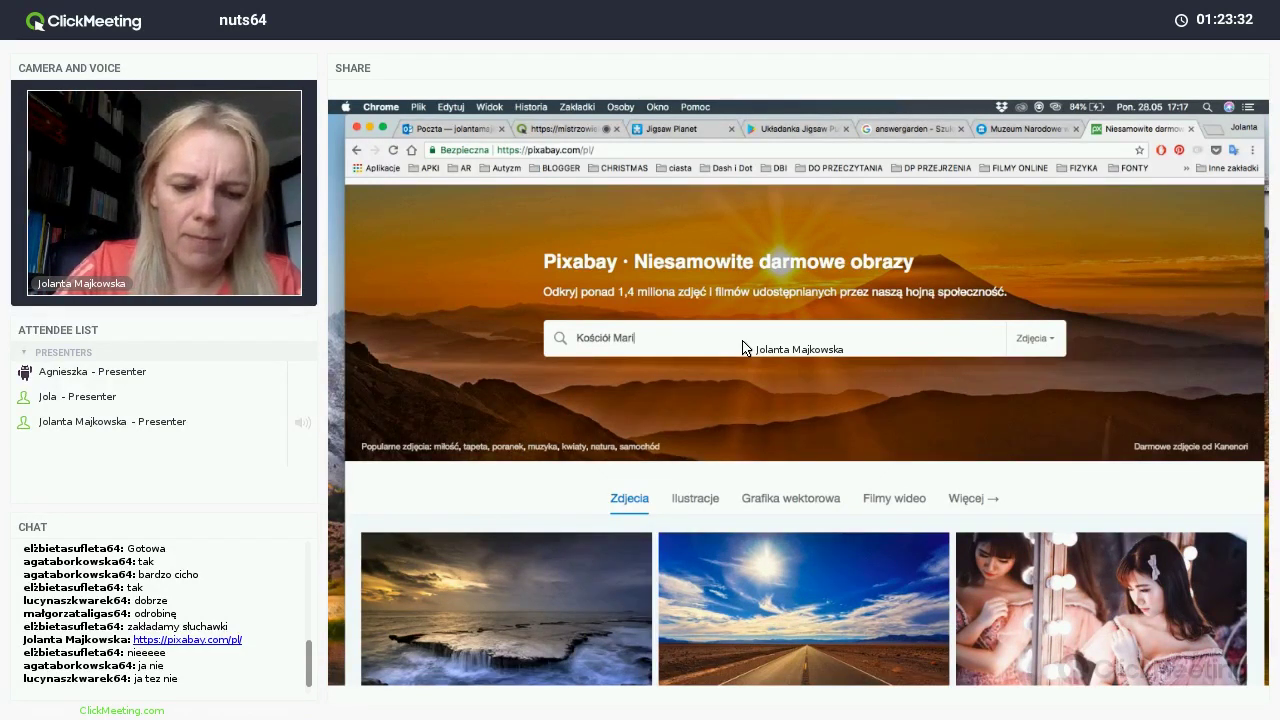
# Run a photos-only ('Zdjęcia') search for Kościół Mariacki.
pyautogui.click(1040, 340)
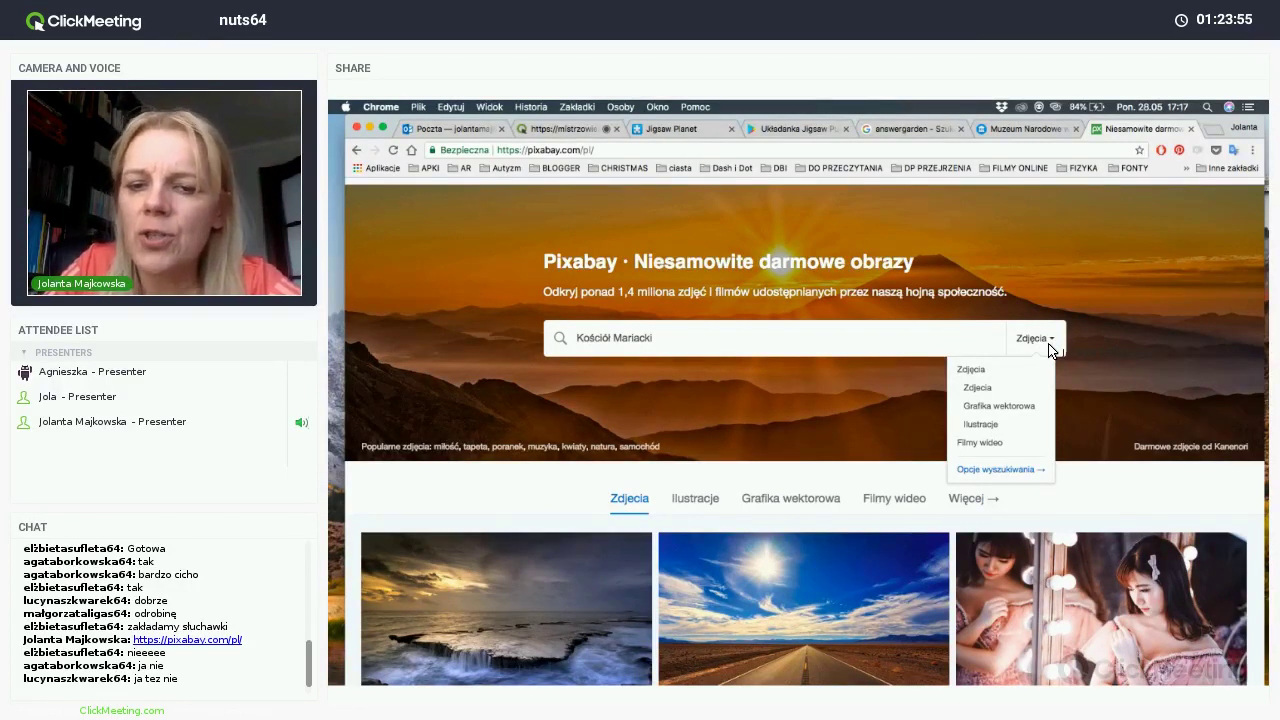
pyautogui.click(979, 387)
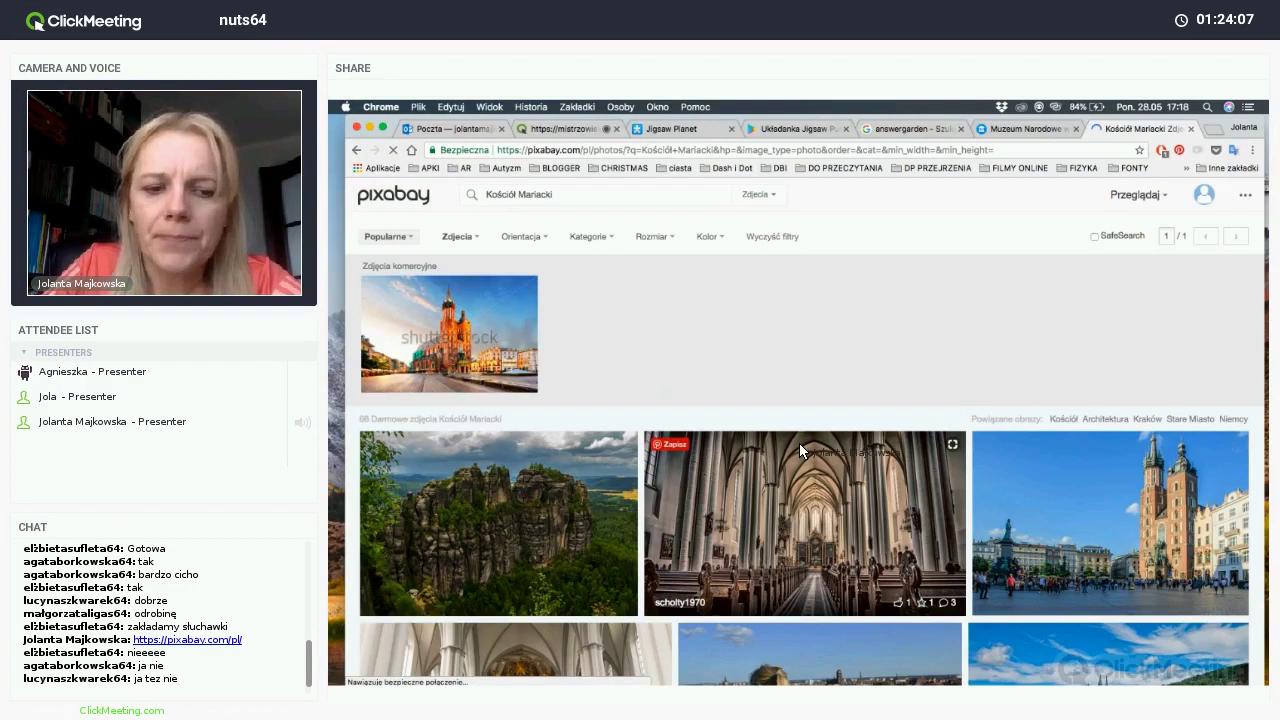
# Scroll the results and open erwinbauer's photo of the Mariacki church on Kraków Main Square.
pyautogui.scroll(-1, 800, 443)
pyautogui.scroll(-5, 799, 445)
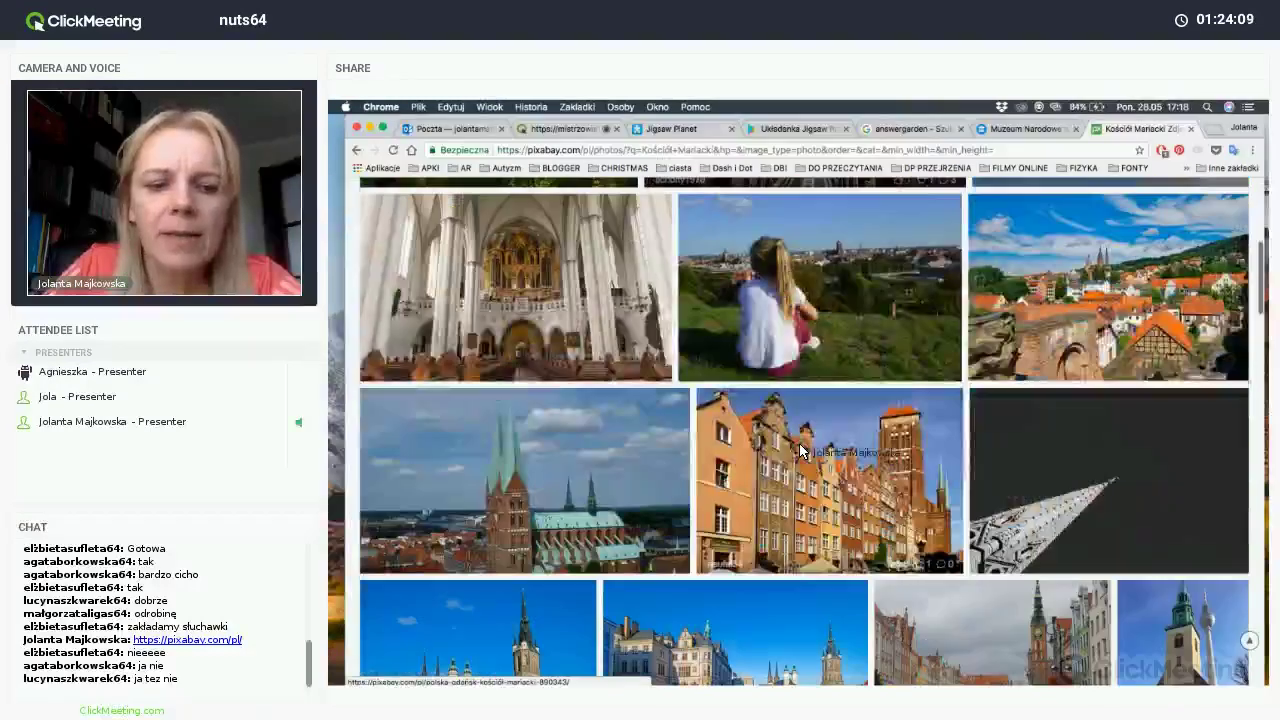
pyautogui.scroll(-2, 800, 451)
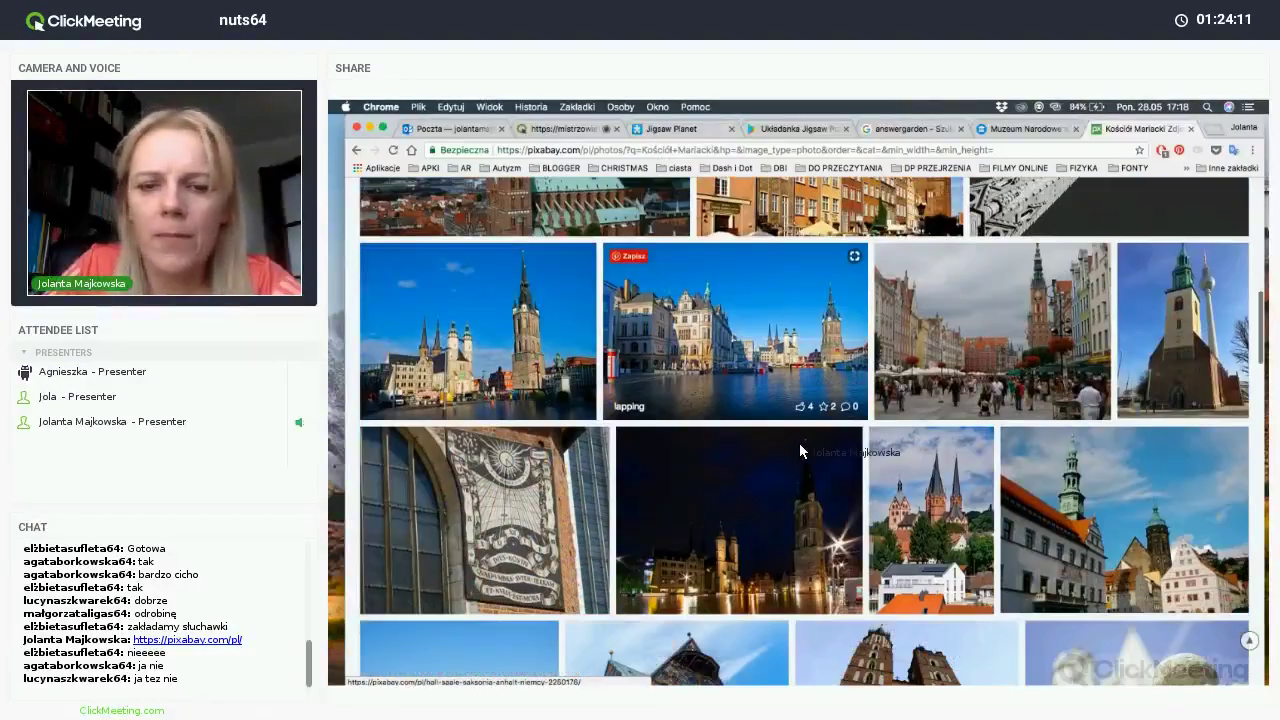
pyautogui.scroll(-2, 799, 451)
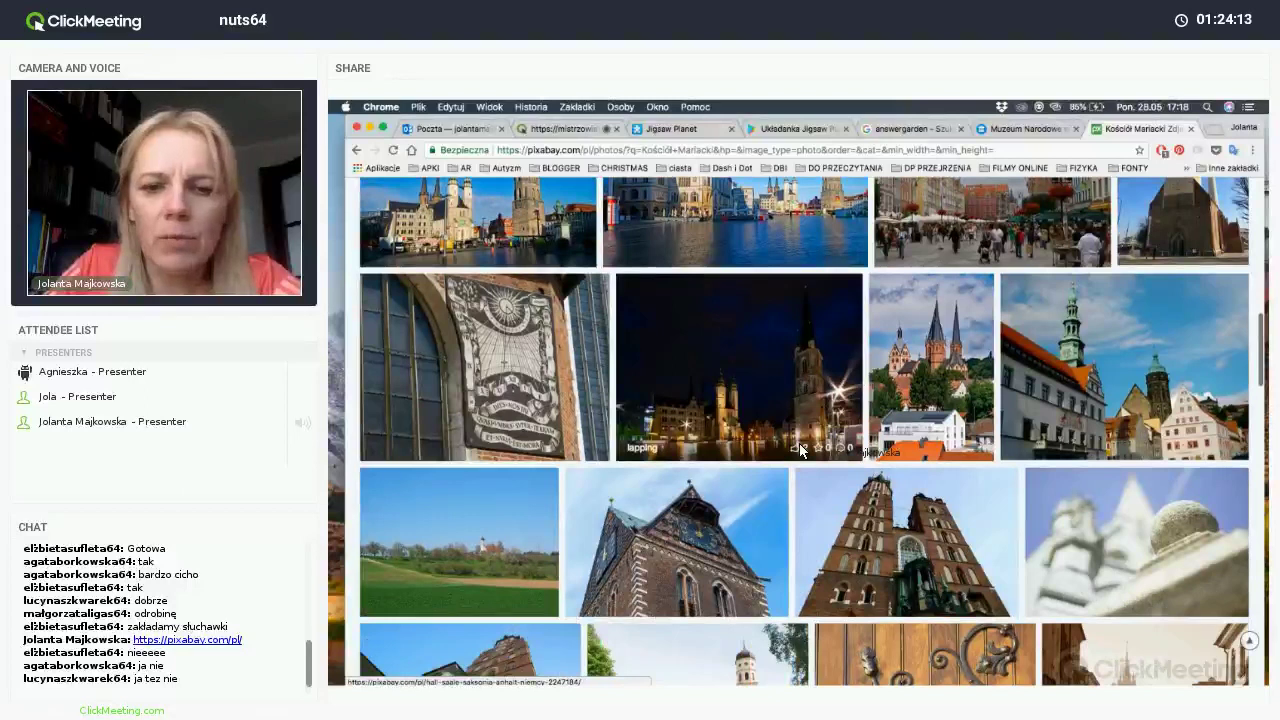
pyautogui.scroll(-6, 800, 450)
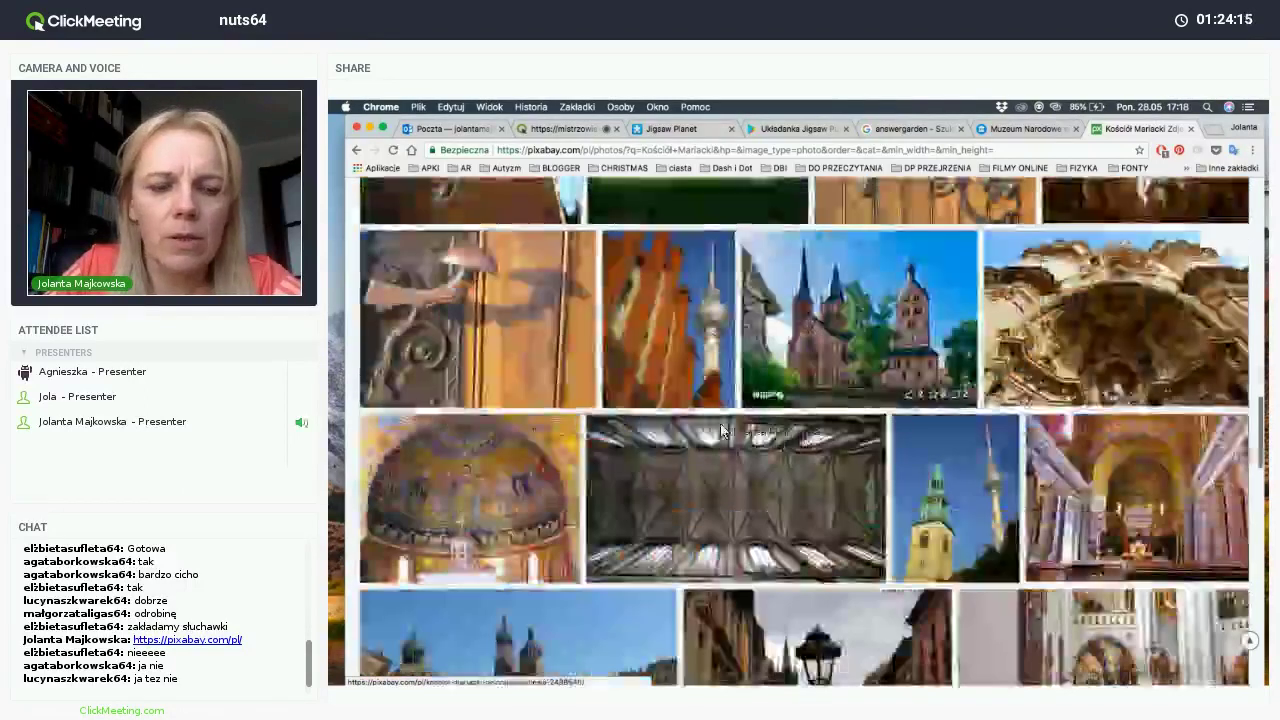
pyautogui.scroll(-3, 650, 420)
pyautogui.scroll(-1, 580, 400)
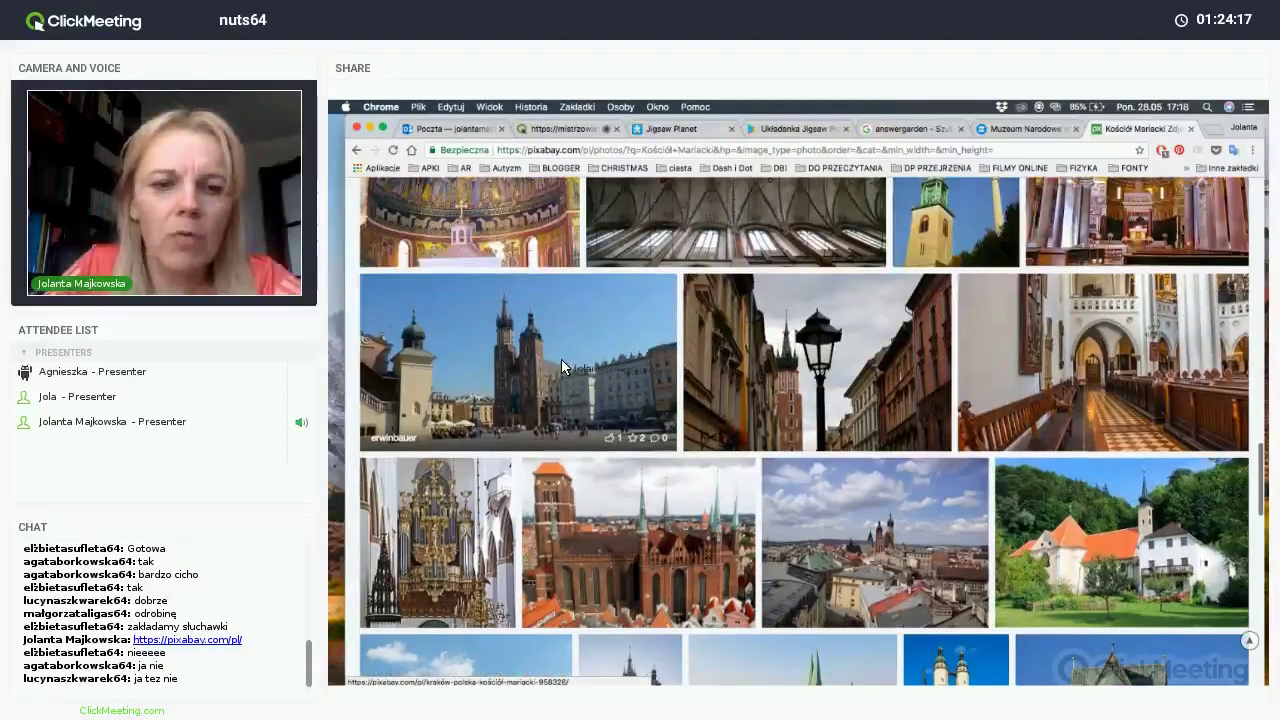
pyautogui.click(561, 365)
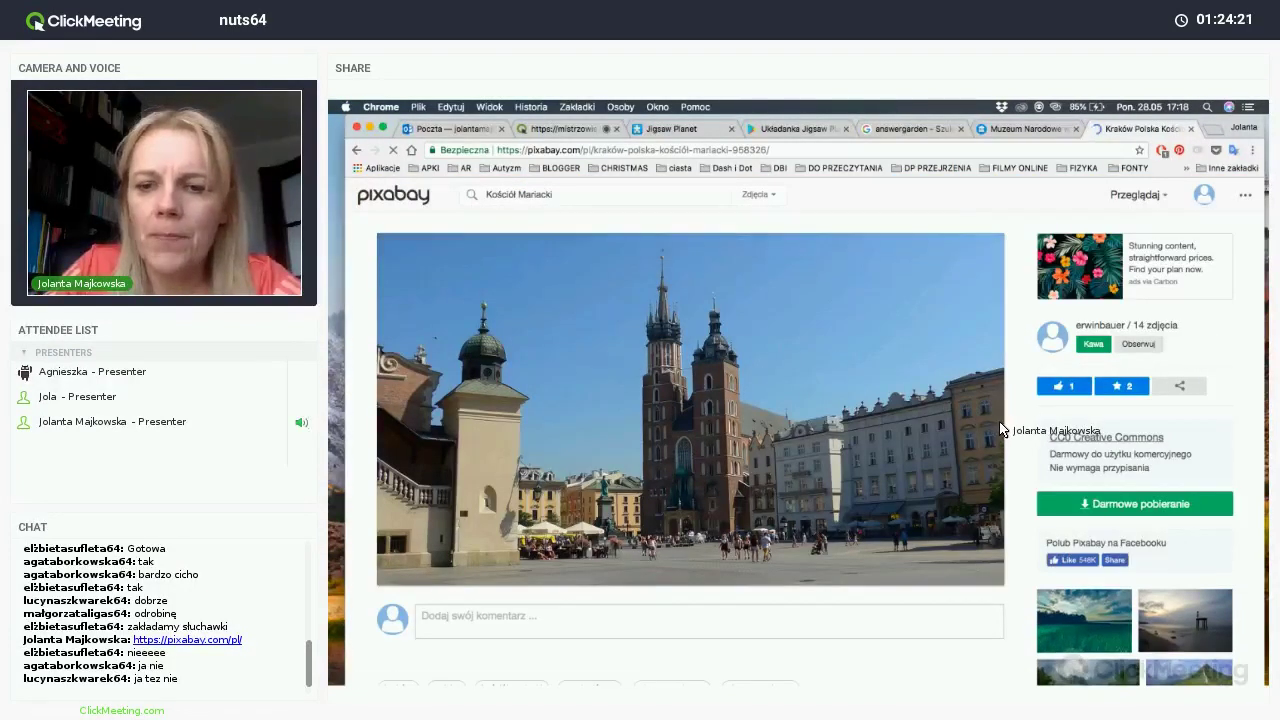
# Download the Kraków photo at 1280x719, saving krakow-958326_1280.jpg to the Desktop.
pyautogui.click(1113, 509)
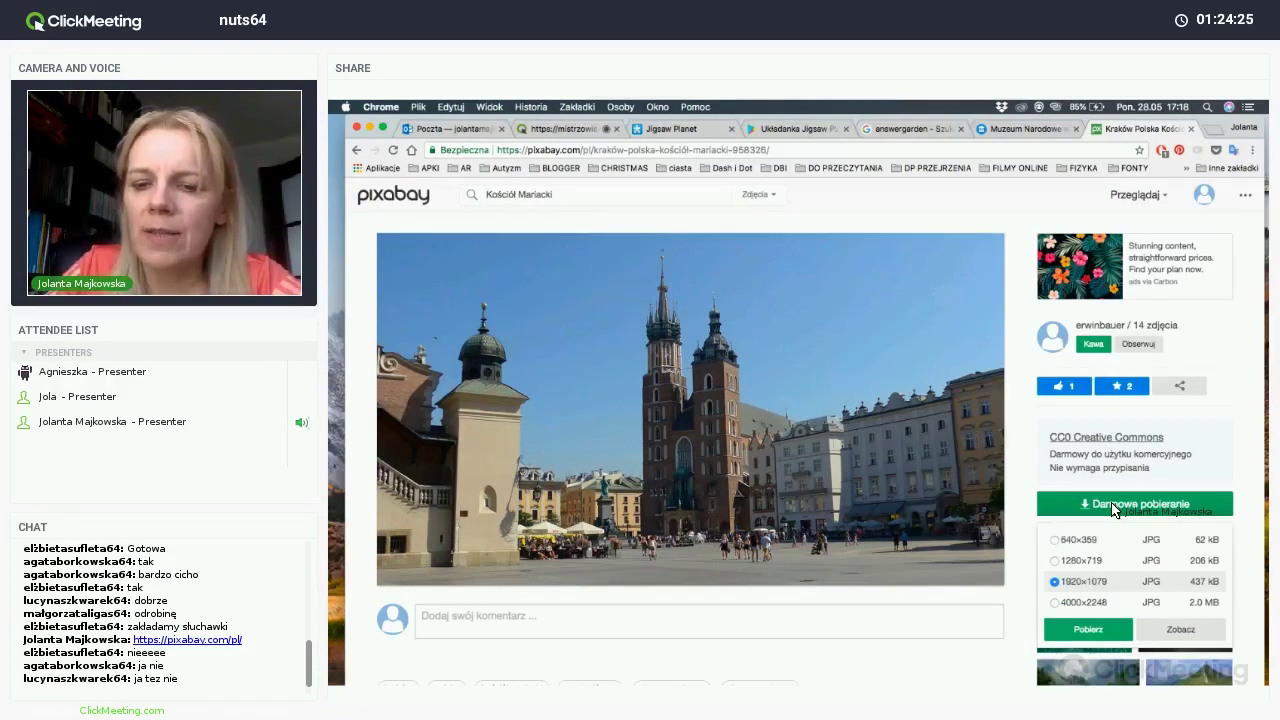
pyautogui.click(1080, 562)
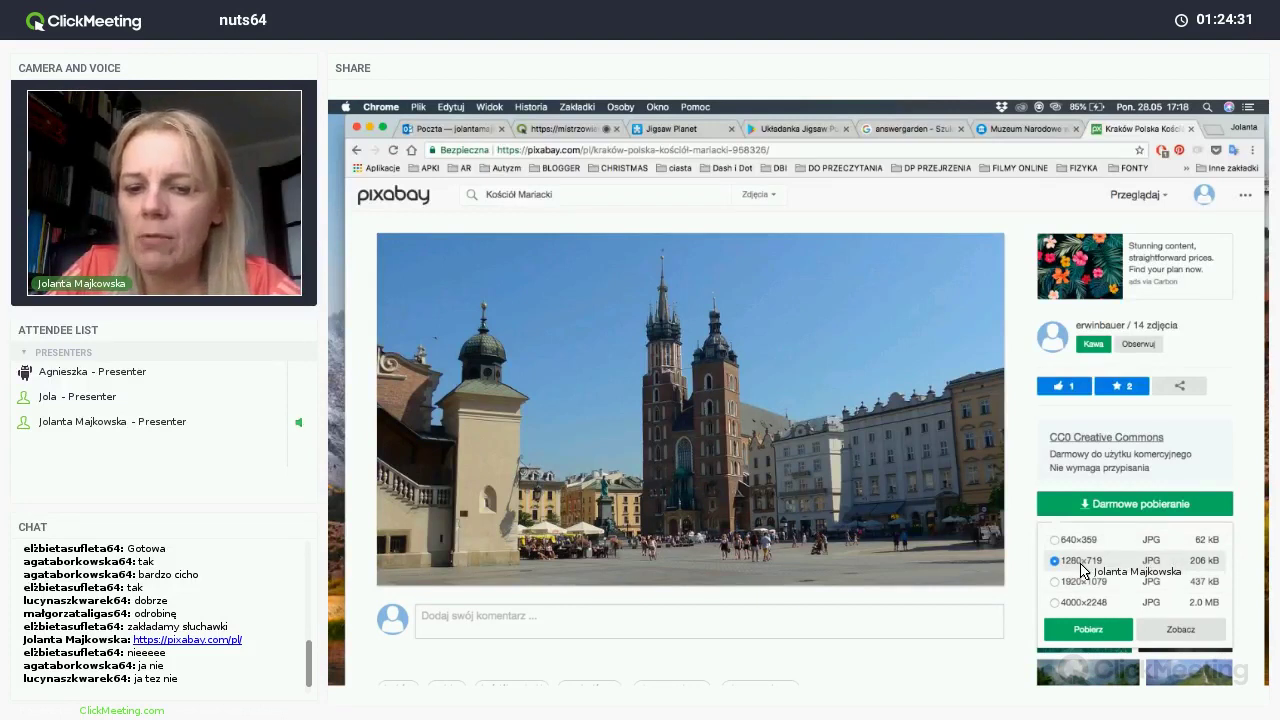
pyautogui.click(1075, 631)
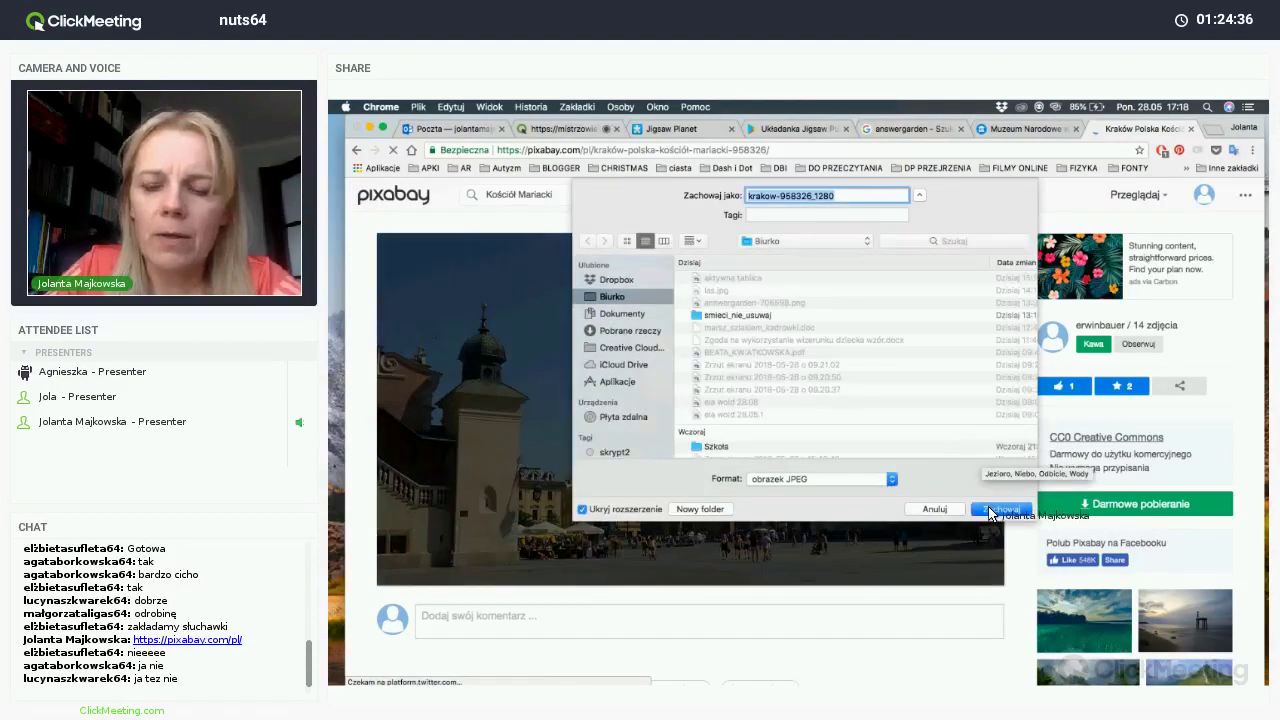
pyautogui.click(992, 512)
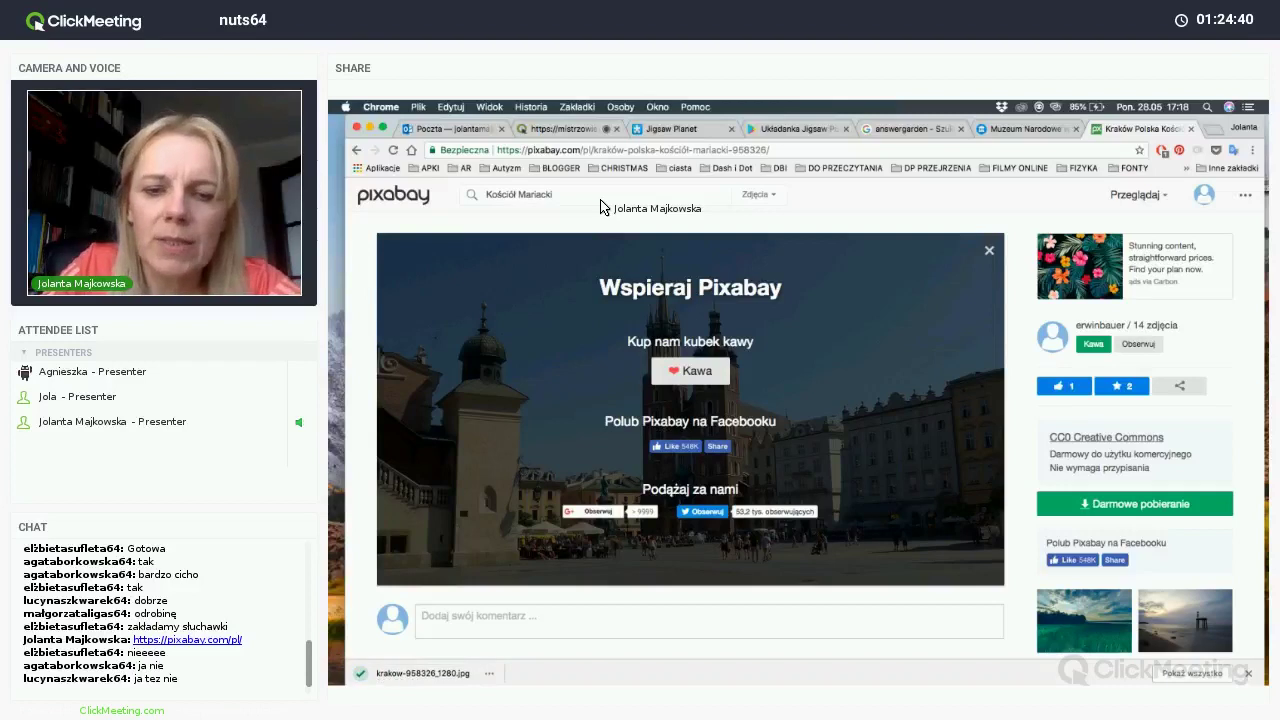
pyautogui.click(775, 203)
# Search Pixabay vector graphics for 'wiosna'.
pyautogui.click(740, 257)
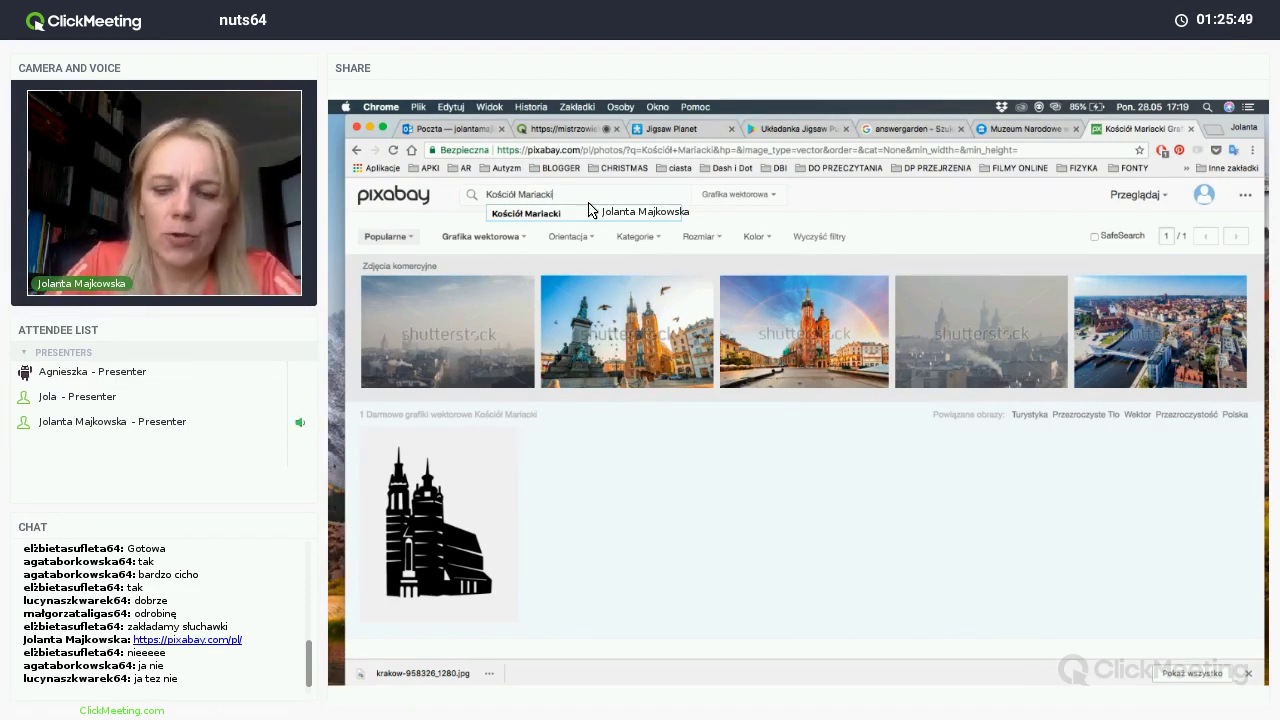
pyautogui.press('BackSpace')
pyautogui.press('BackSpace')
pyautogui.press('BackSpace')
pyautogui.press('BackSpace')
pyautogui.press('BackSpace')
pyautogui.press('BackSpace')
pyautogui.press('BackSpace')
pyautogui.press('BackSpace')
pyautogui.press('BackSpace')
pyautogui.press('BackSpace')
pyautogui.press('BackSpace')
pyautogui.press('BackSpace')
pyautogui.press('BackSpace')
pyautogui.press('BackSpace')
pyautogui.press('BackSpace')
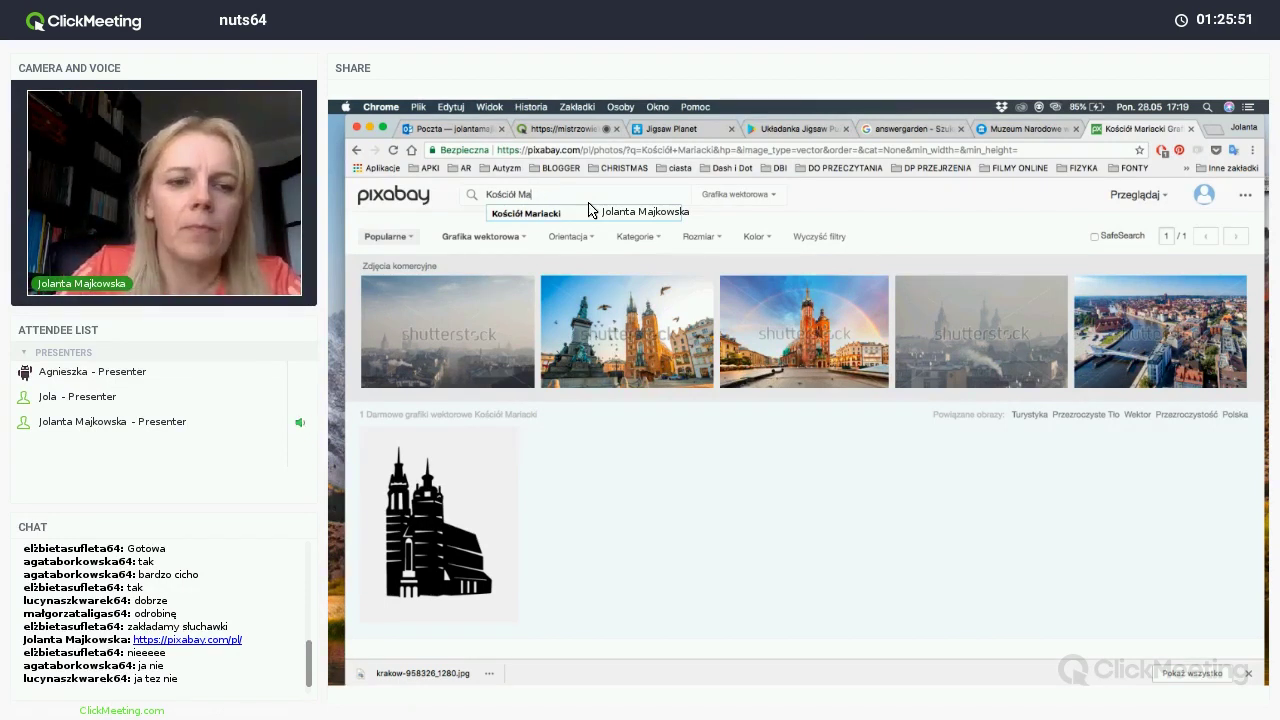
pyautogui.press('BackSpace')
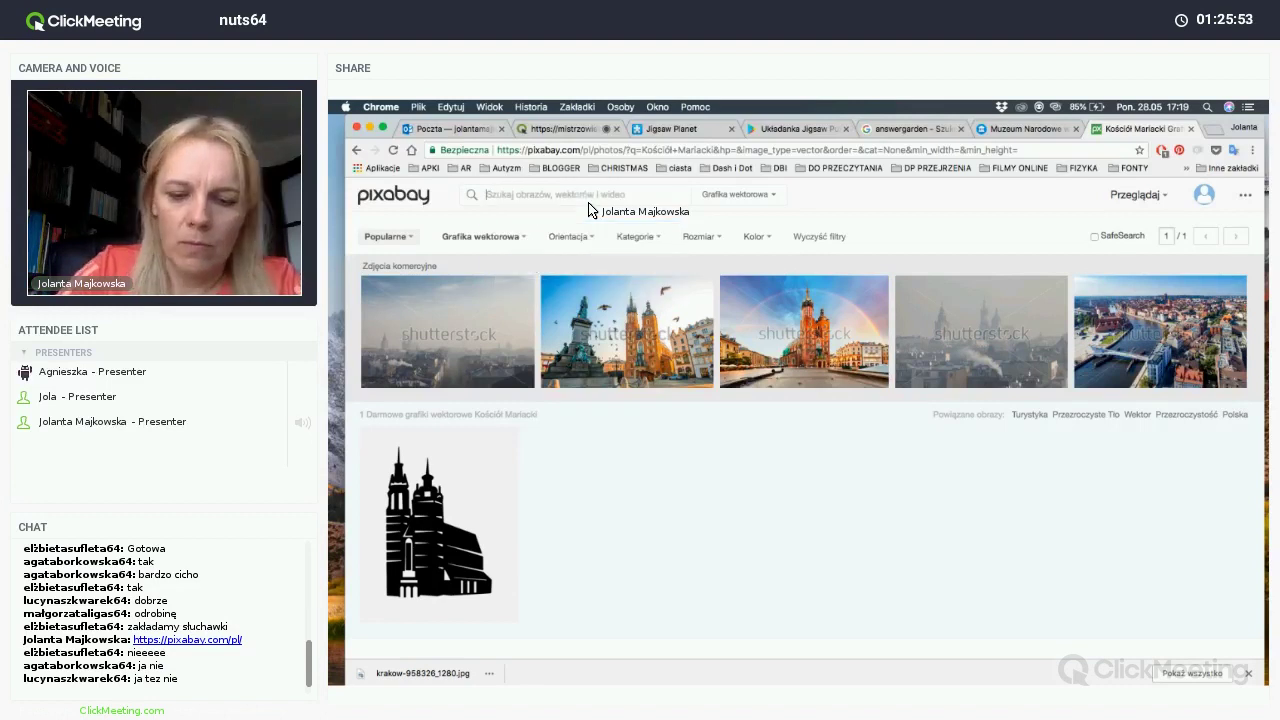
pyautogui.write('wiosna')
pyautogui.press('Return')
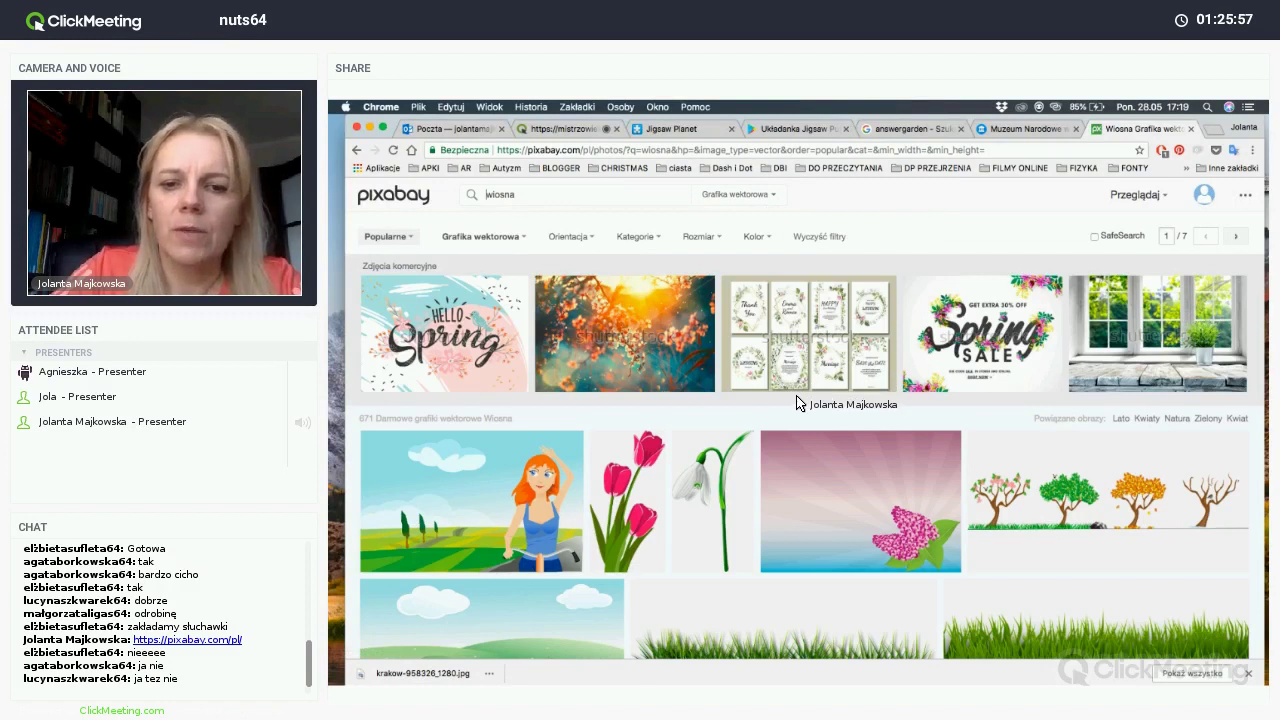
# Scroll through the spring clip art of flowers, trees, ladybirds and Easter designs.
pyautogui.scroll(-2, 798, 403)
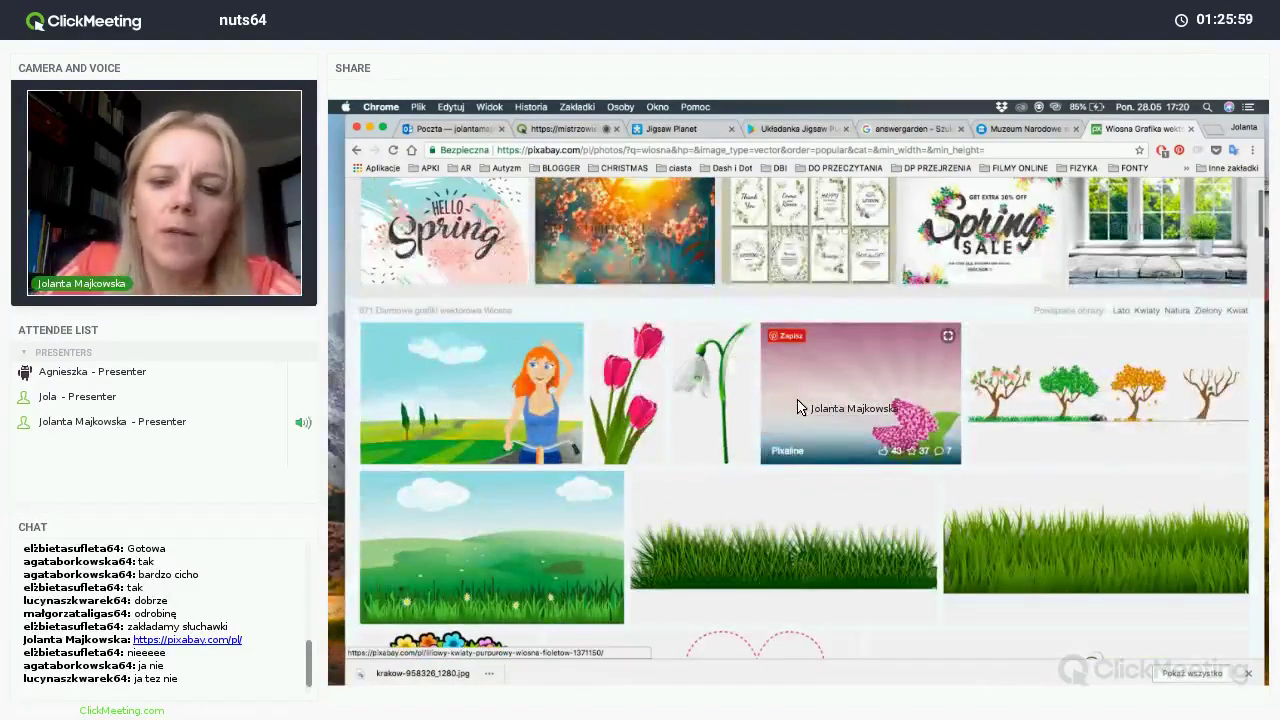
pyautogui.scroll(-5, 797, 407)
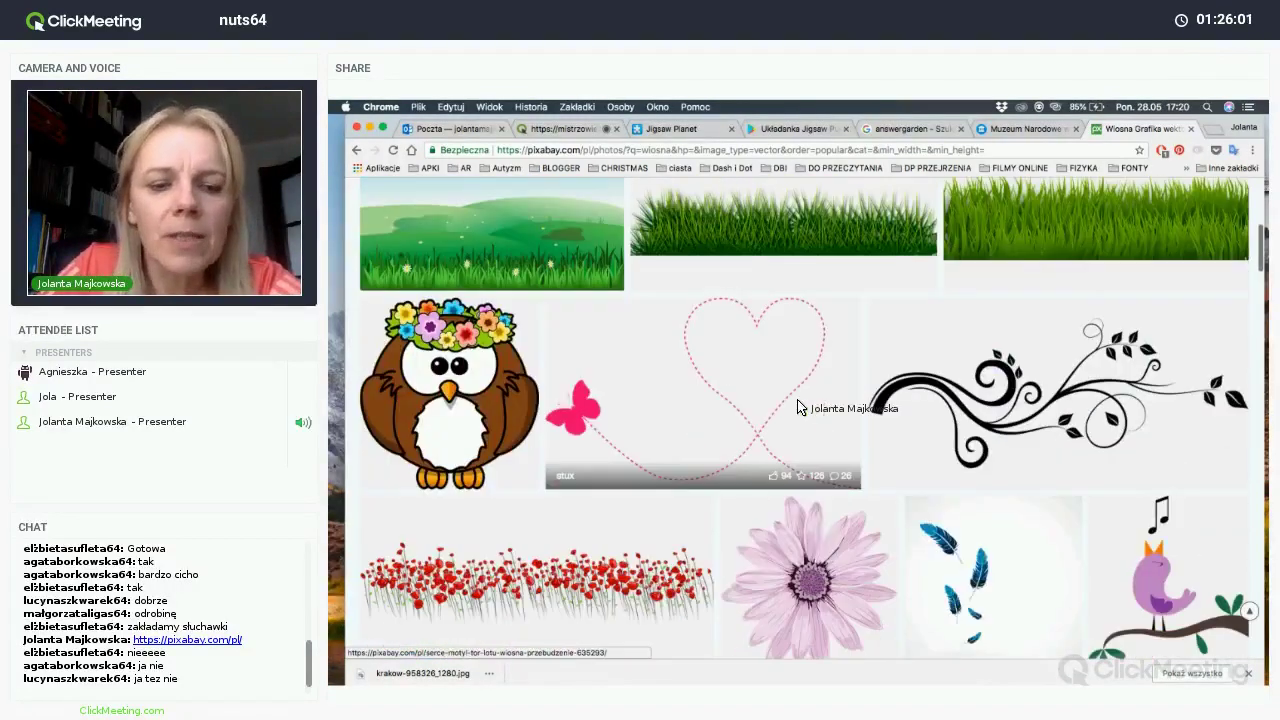
pyautogui.scroll(-12, 798, 407)
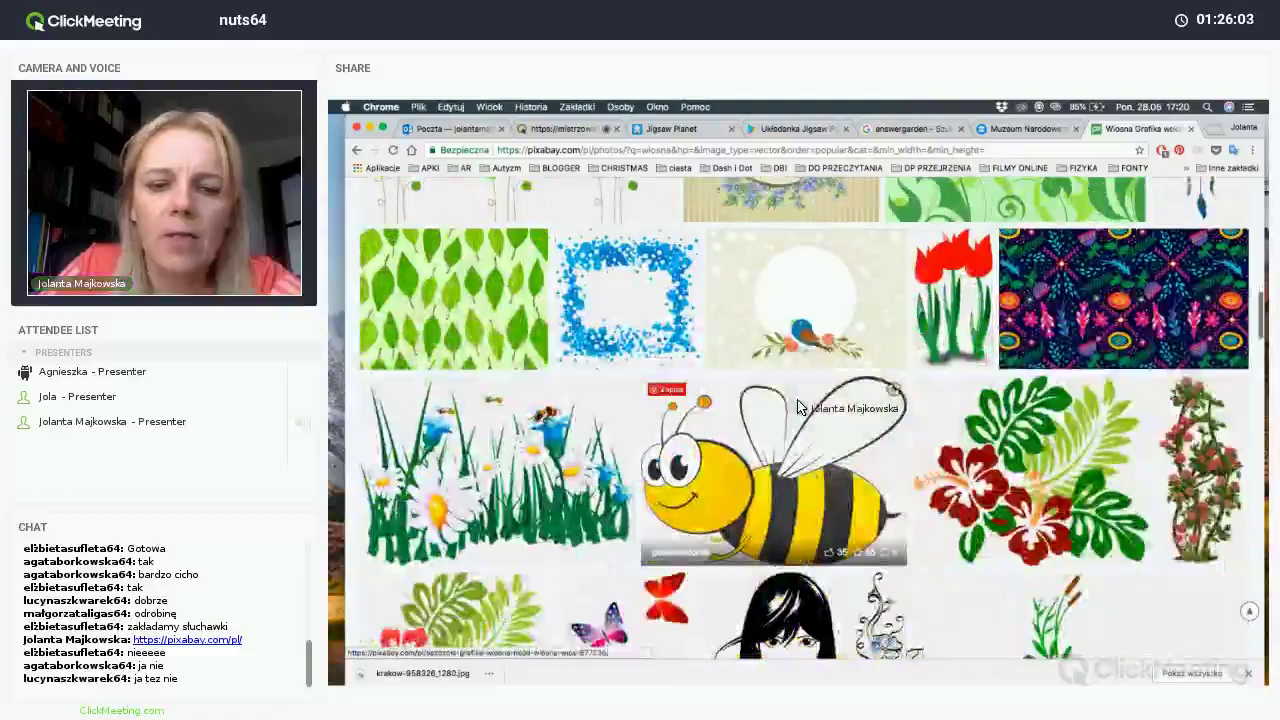
pyautogui.scroll(-3, 798, 407)
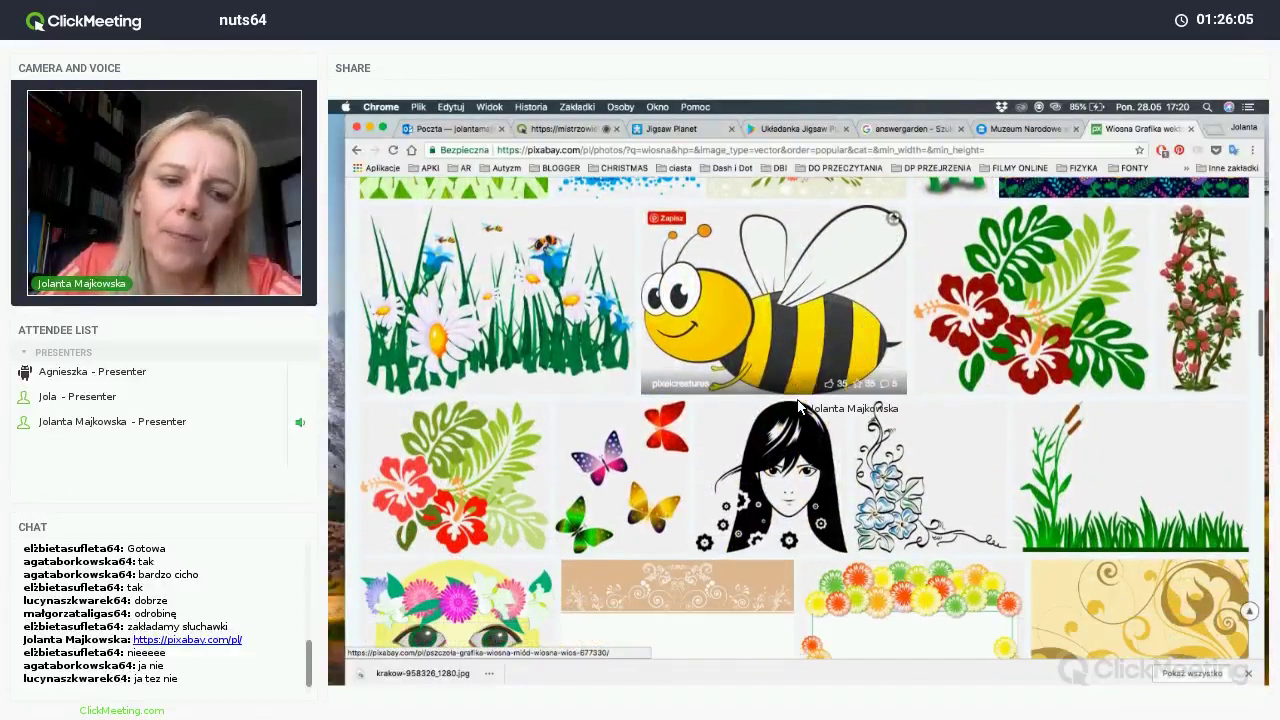
pyautogui.scroll(-10, 798, 407)
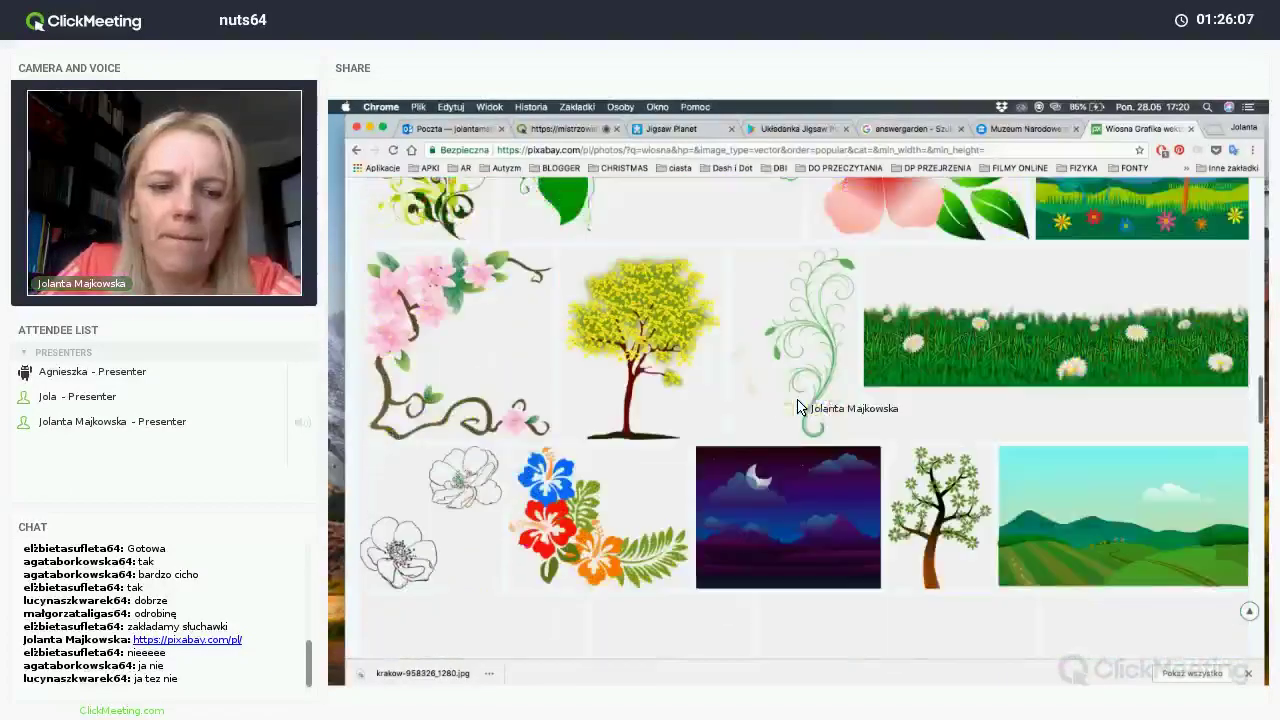
pyautogui.scroll(-4, 798, 407)
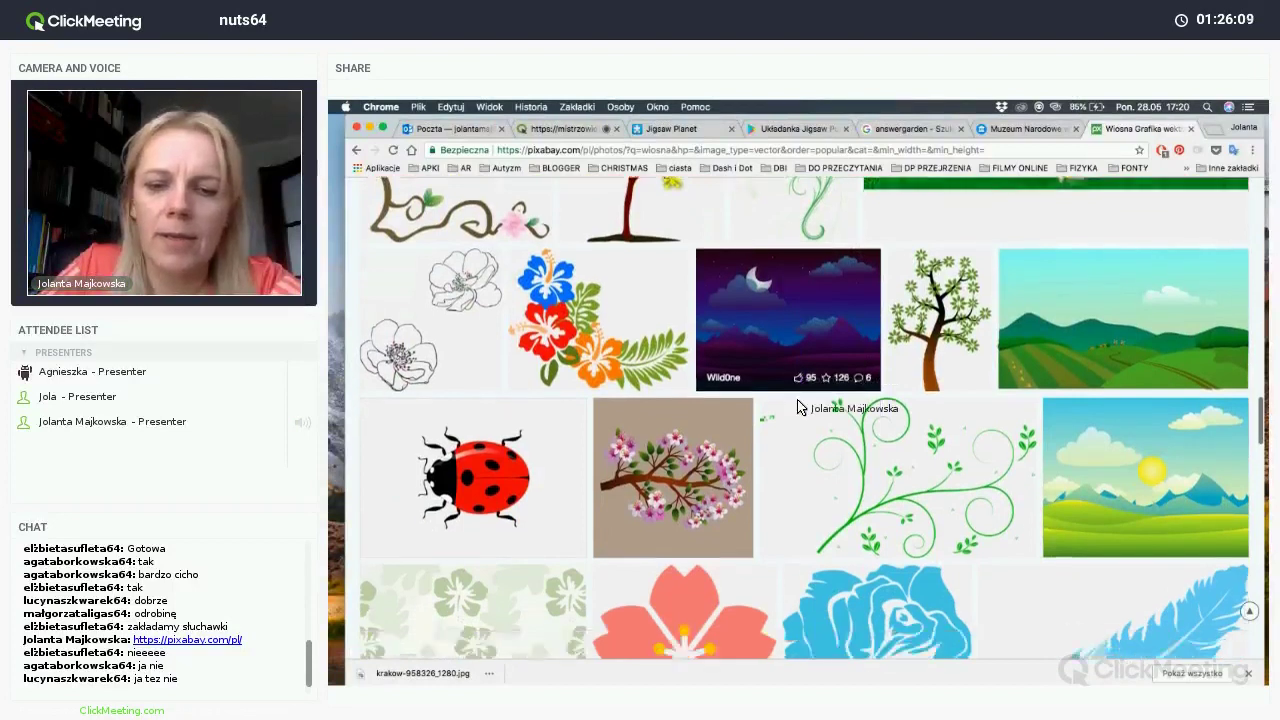
pyautogui.scroll(-5, 797, 407)
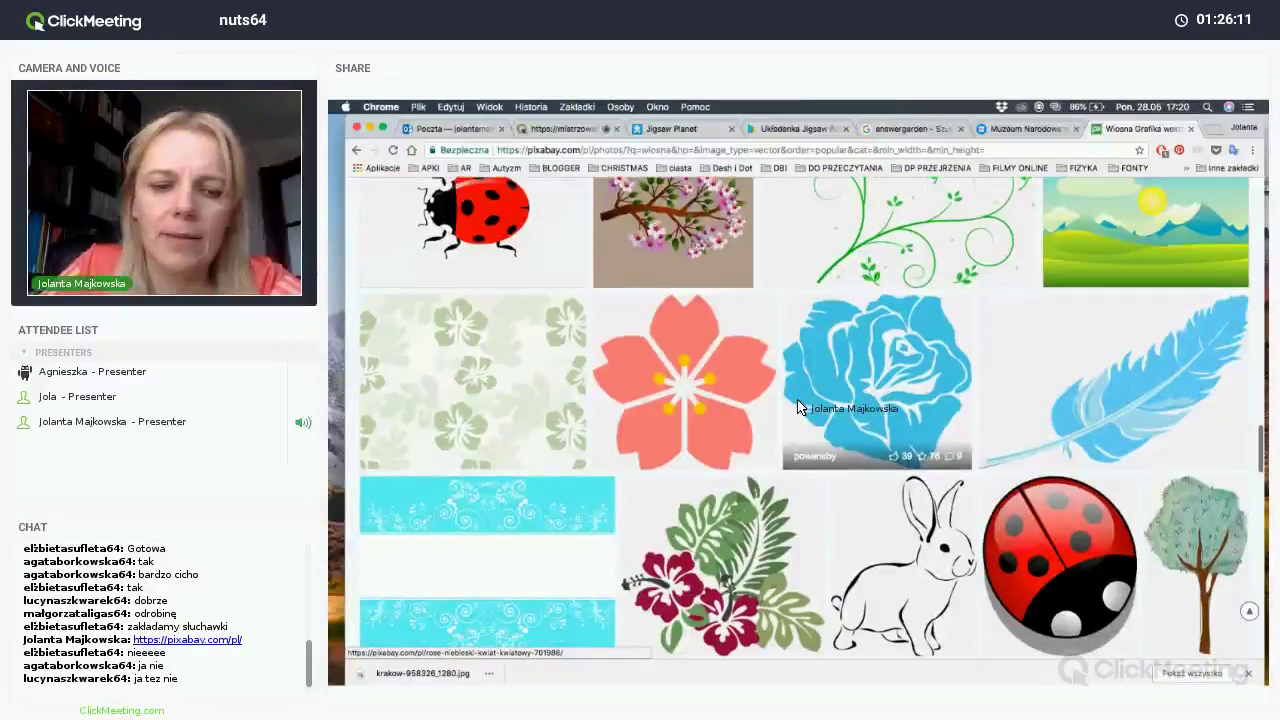
pyautogui.scroll(-4, 797, 407)
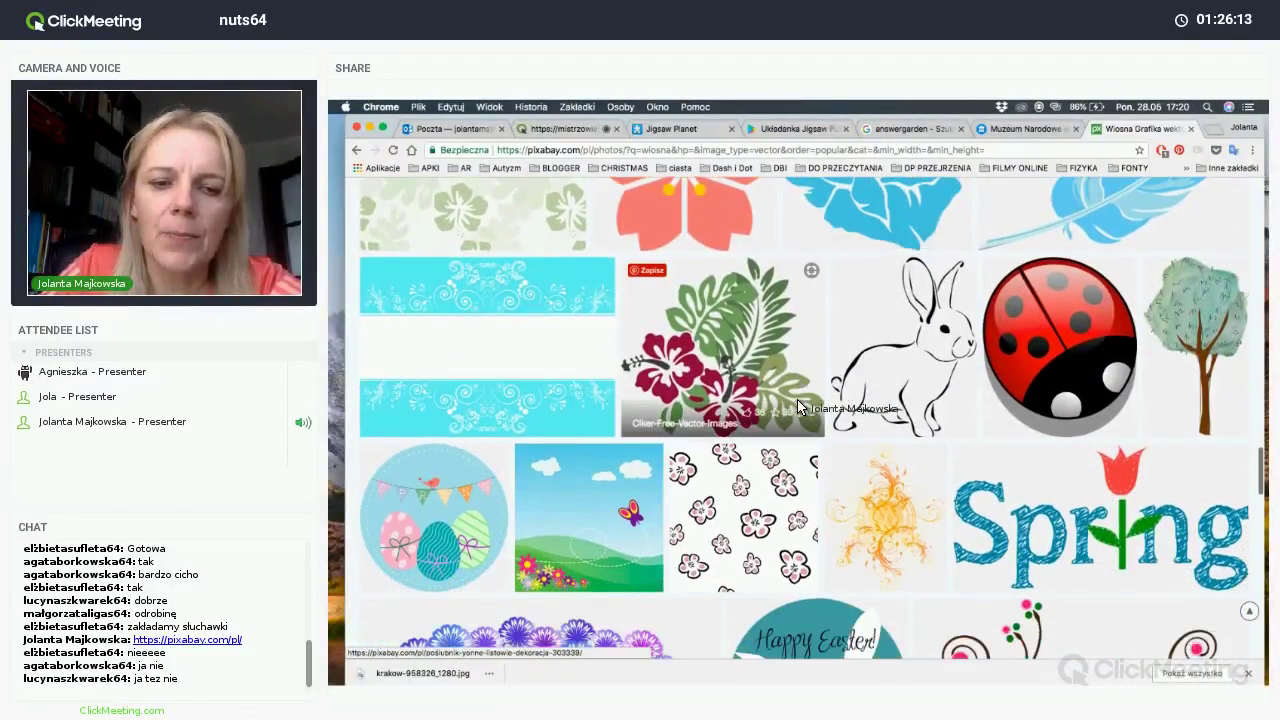
pyautogui.scroll(-5, 798, 406)
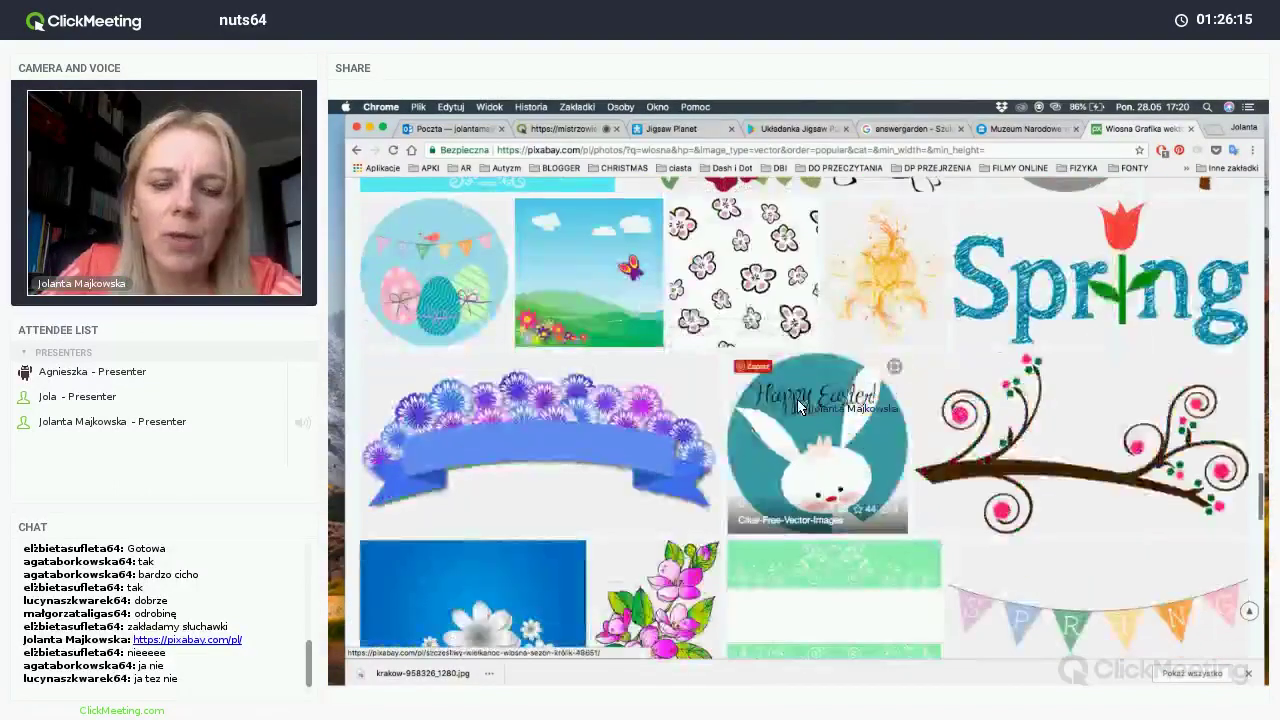
pyautogui.scroll(-3, 797, 399)
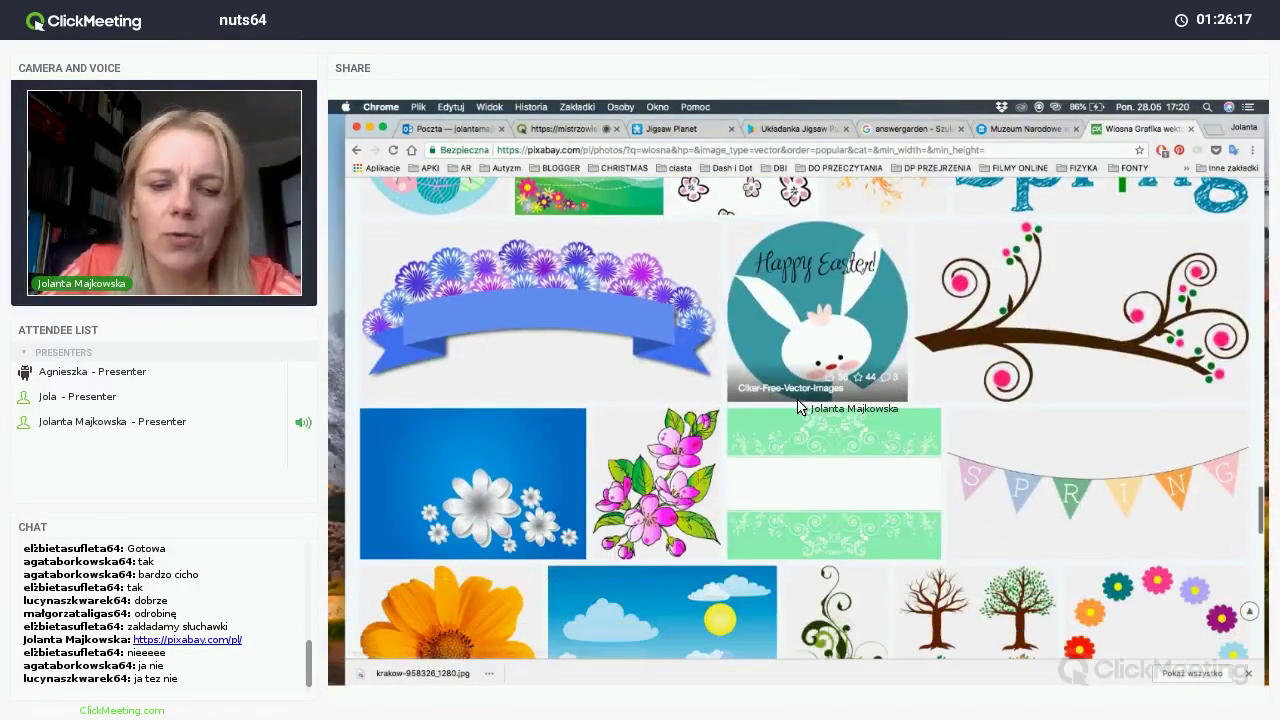
pyautogui.scroll(-3, 797, 407)
pyautogui.scroll(-3, 853, 297)
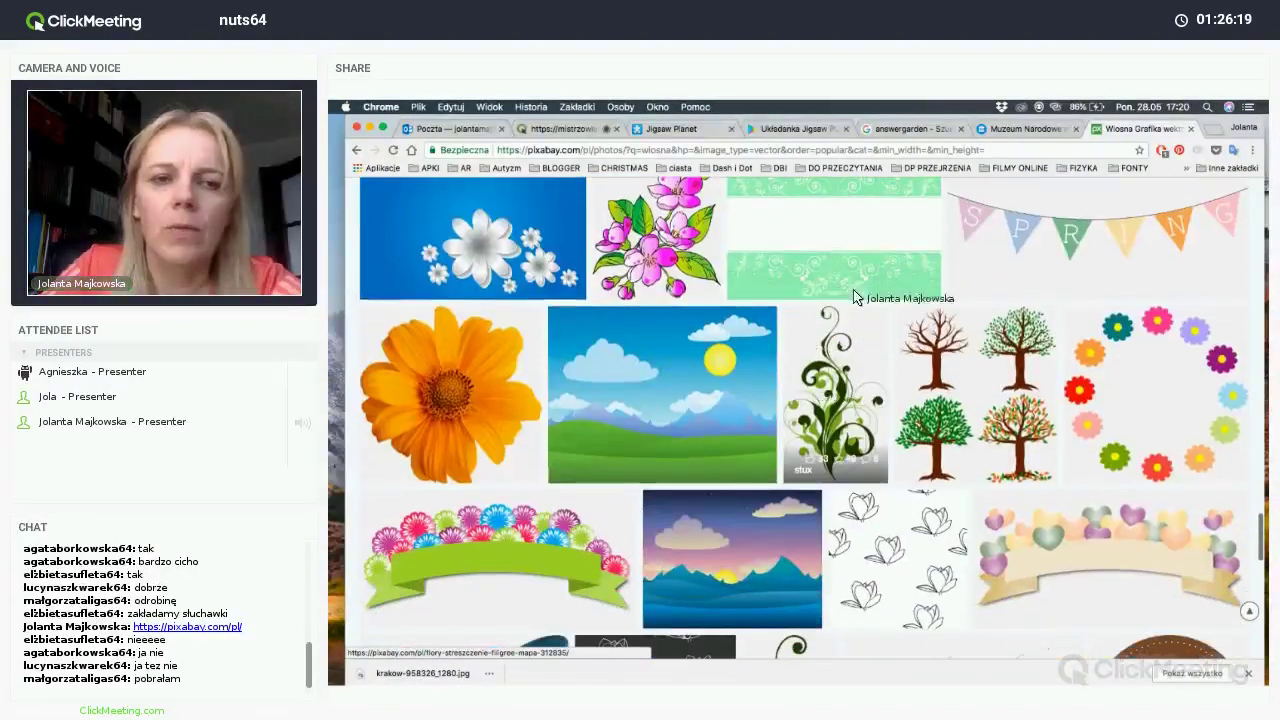
pyautogui.scroll(-10, 853, 297)
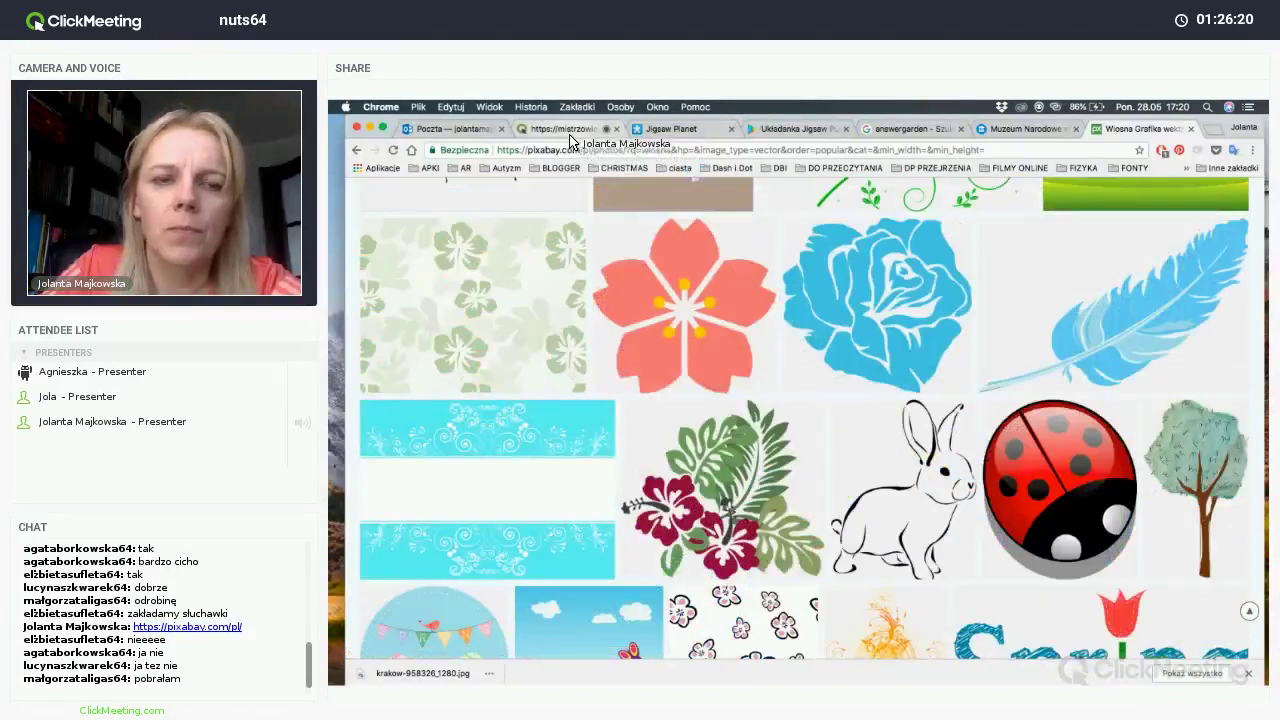
# Open the pink flower graphic's Pixabay download page, then return to the Jigsaw Planet home page.
pyautogui.click(567, 135)
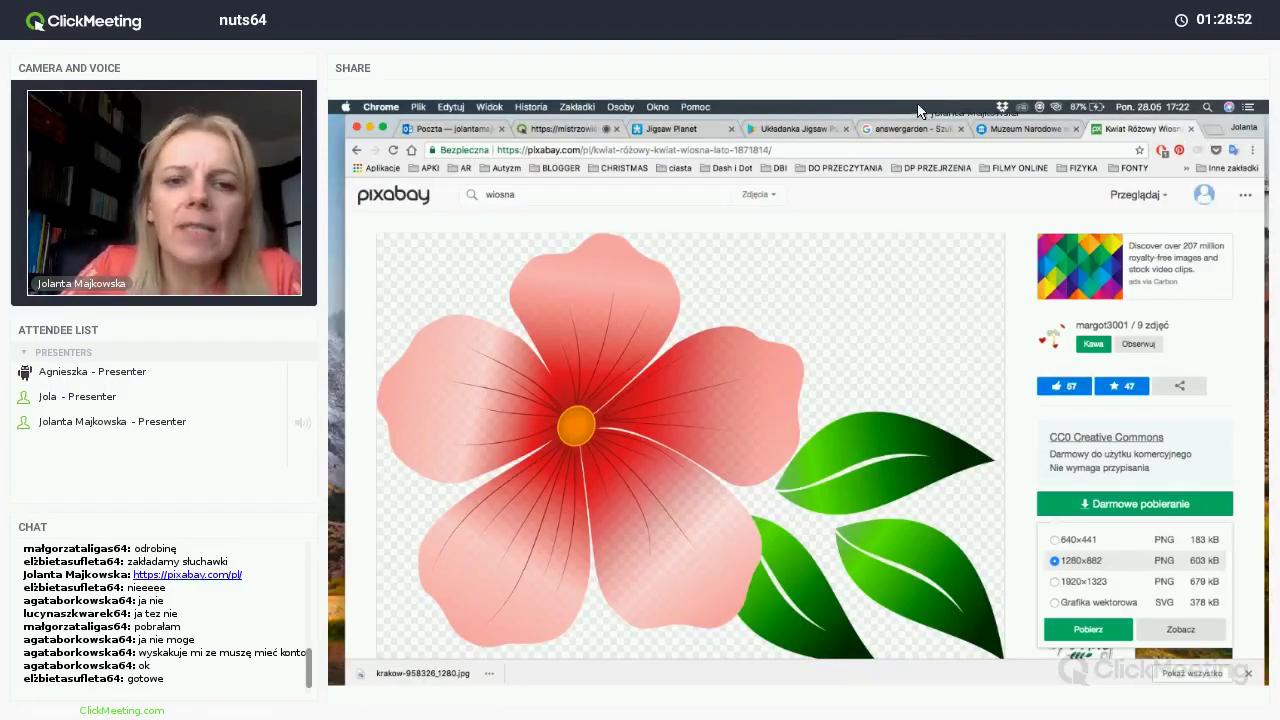
pyautogui.click(684, 128)
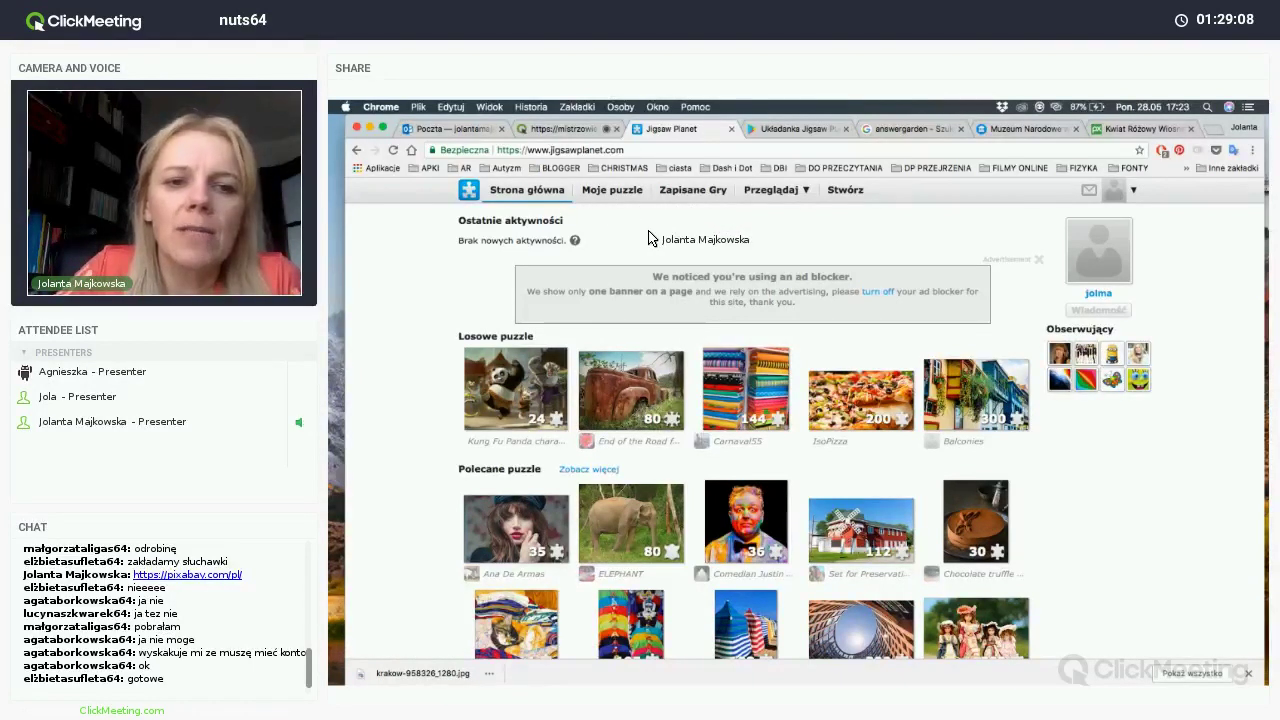
# Show the 'Moje puzzle' page with recent puzzles and the Język polski, Historia and Puzzle albums.
pyautogui.click(620, 198)
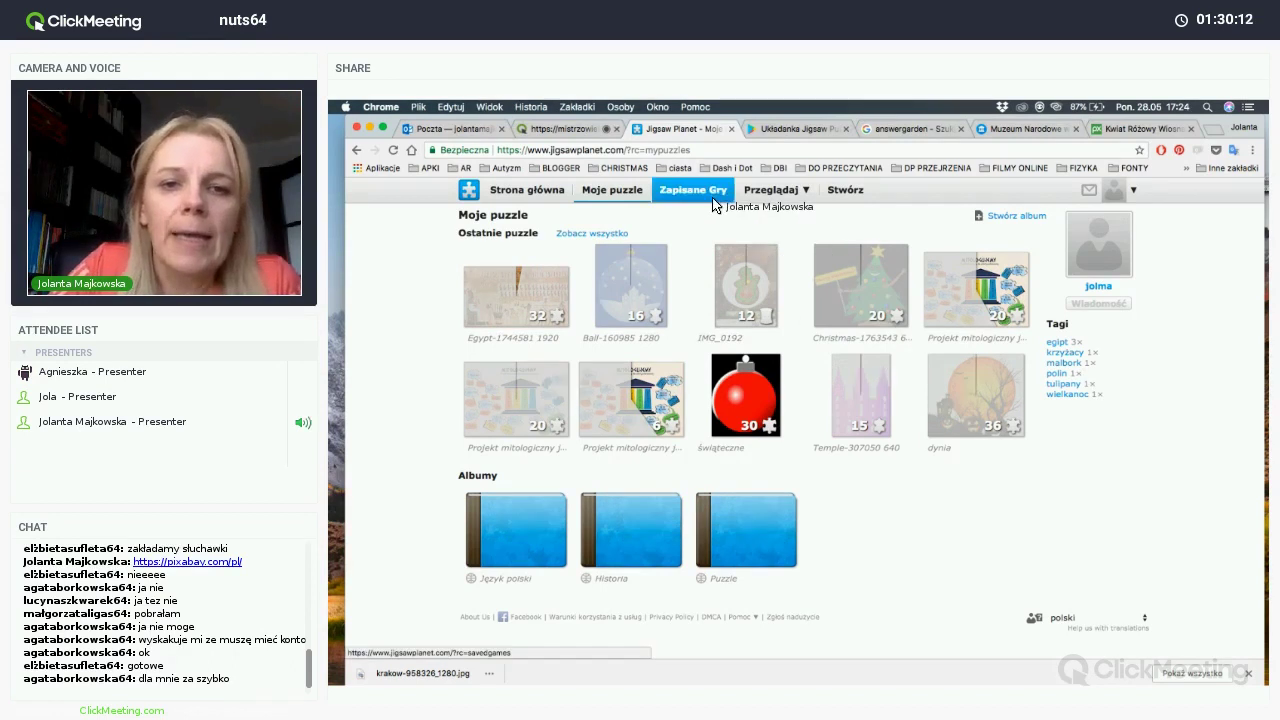
pyautogui.moveTo(763, 200)
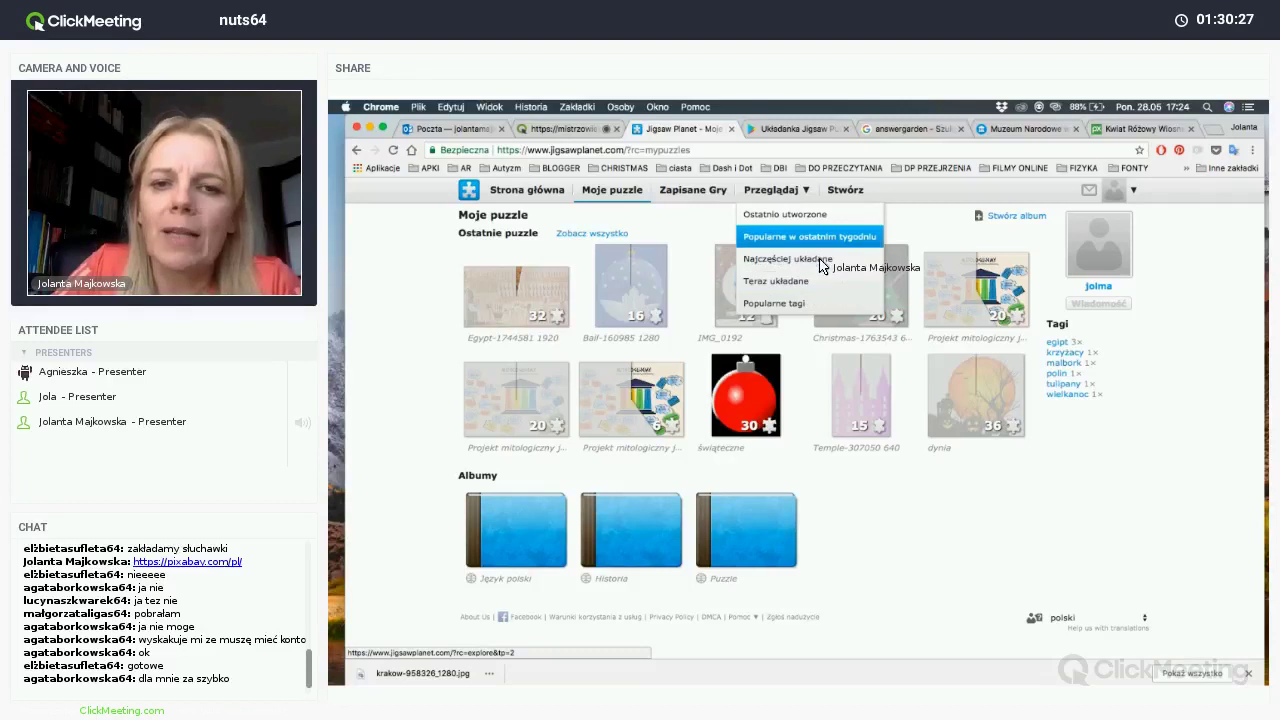
# Bring up the Stwórz puzzle form, briefly checking the ClickMeeting tab before returning.
pyautogui.click(848, 192)
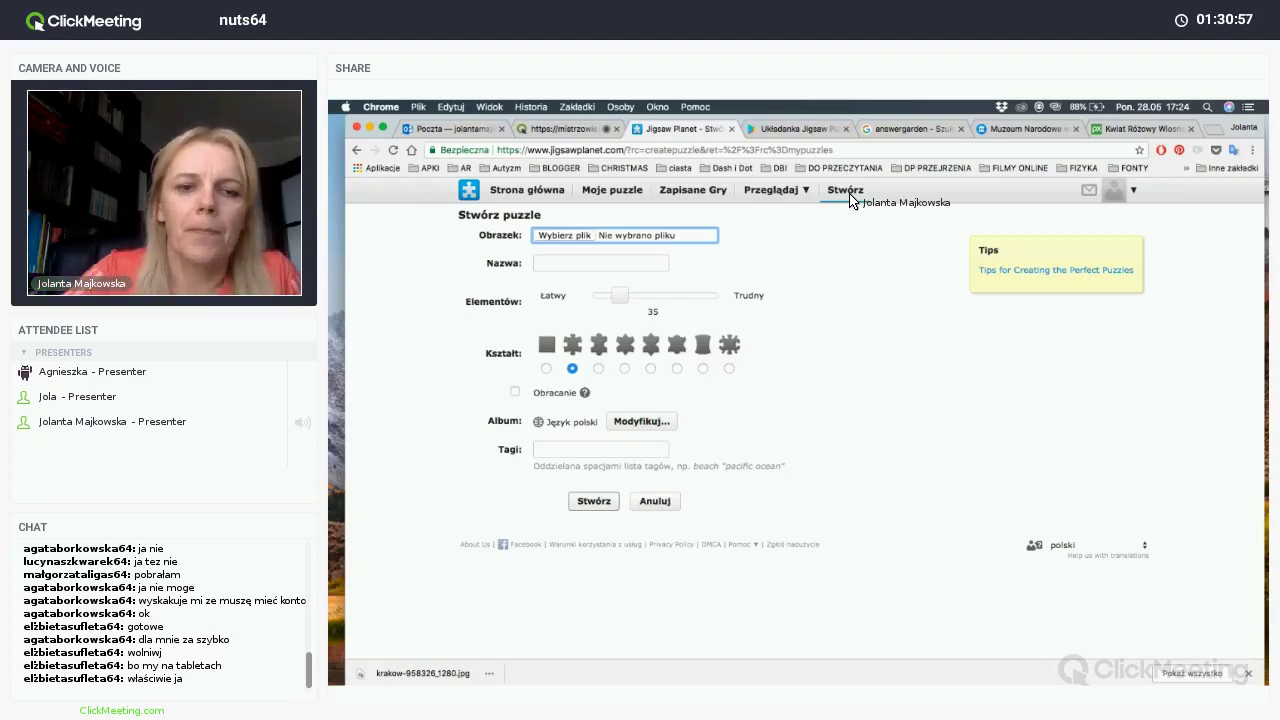
pyautogui.click(567, 132)
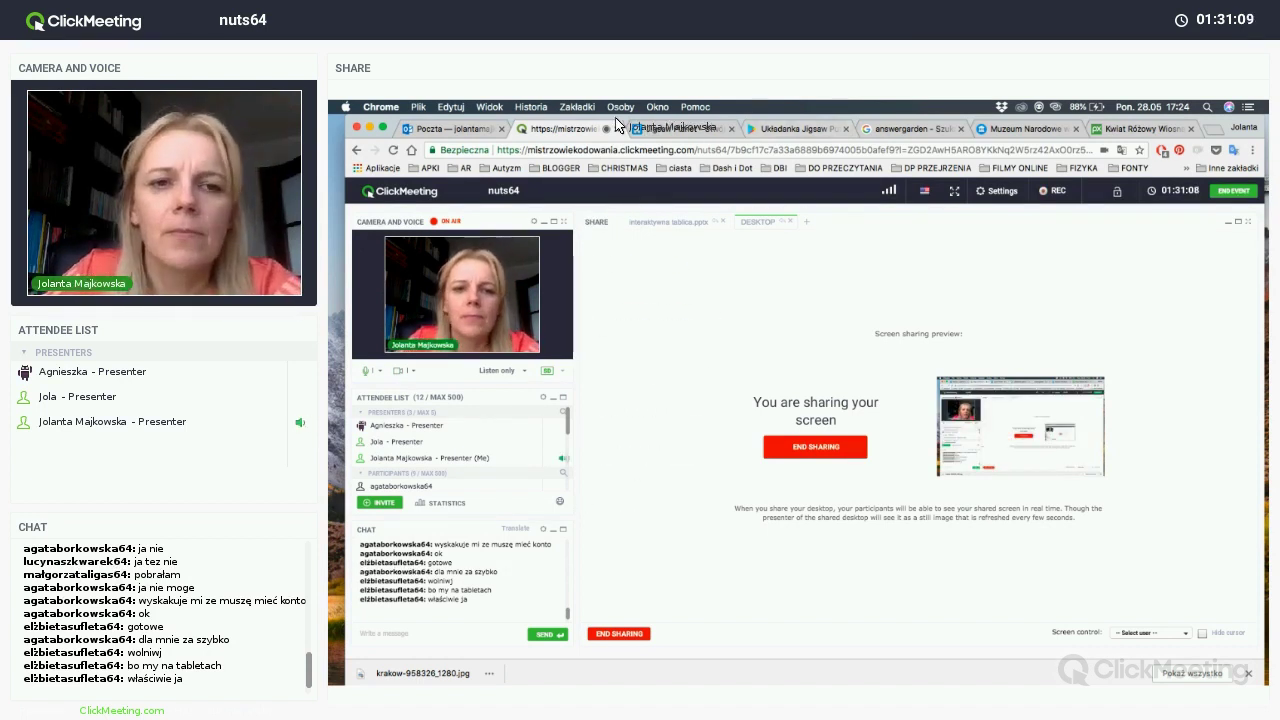
pyautogui.click(675, 130)
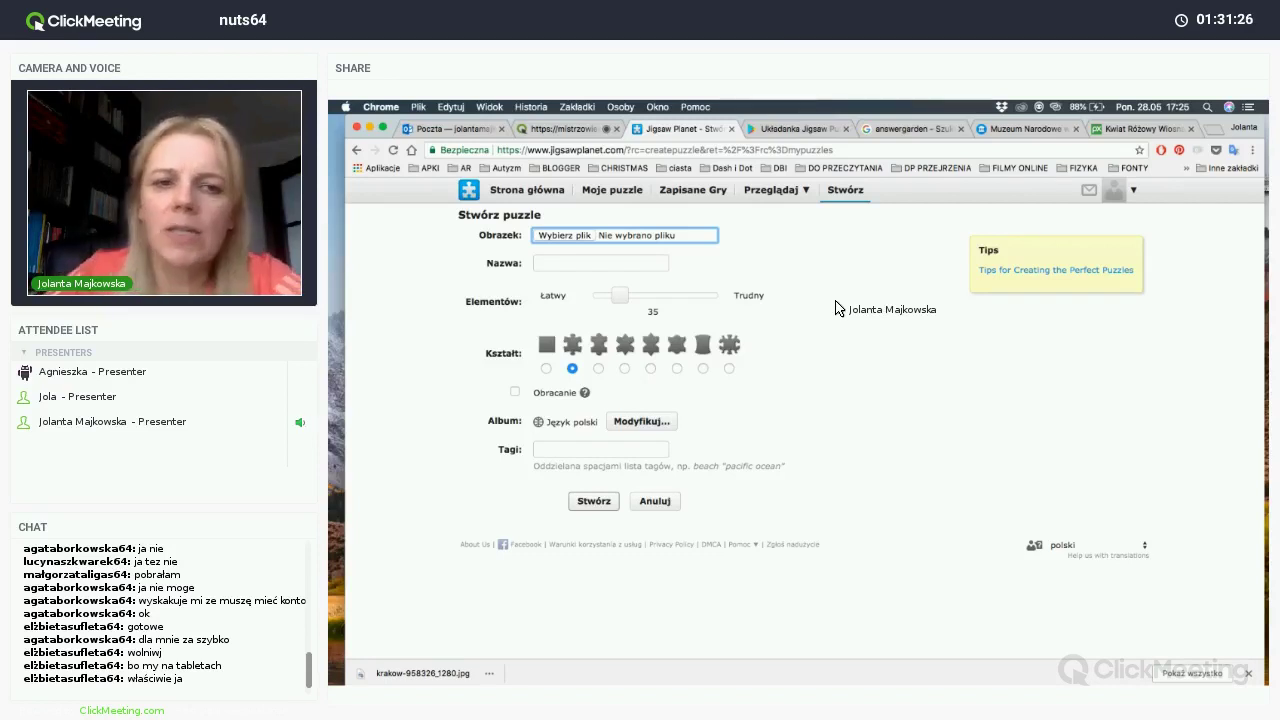
# Return to the 'Strona główna' home page, glance at ClickMeeting, and expand the 'Przeglądaj' menu.
pyautogui.click(552, 190)
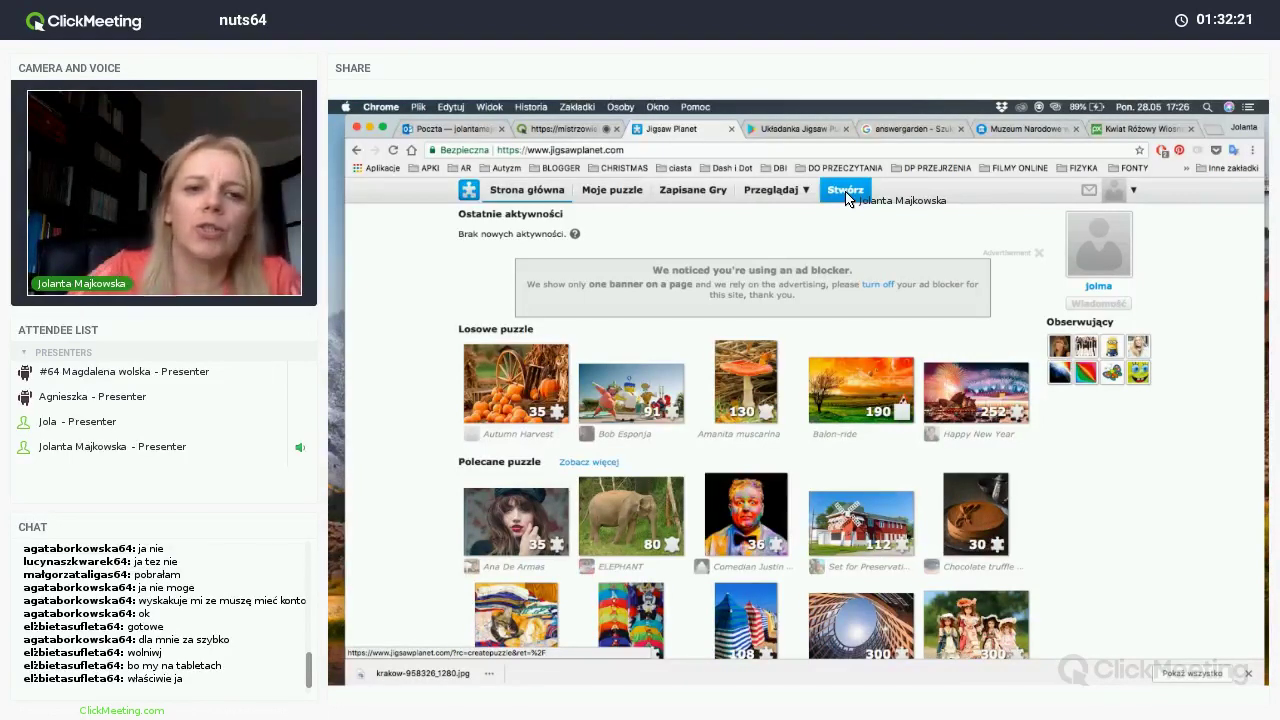
pyautogui.click(565, 134)
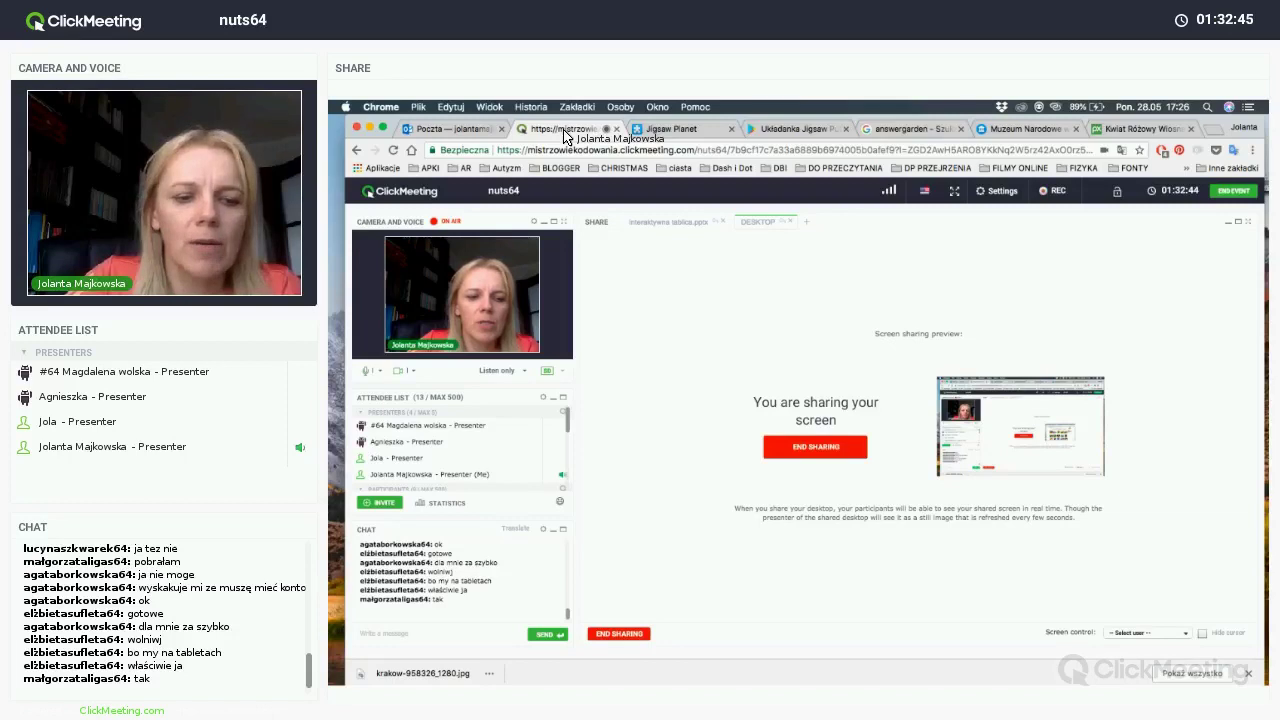
pyautogui.click(659, 130)
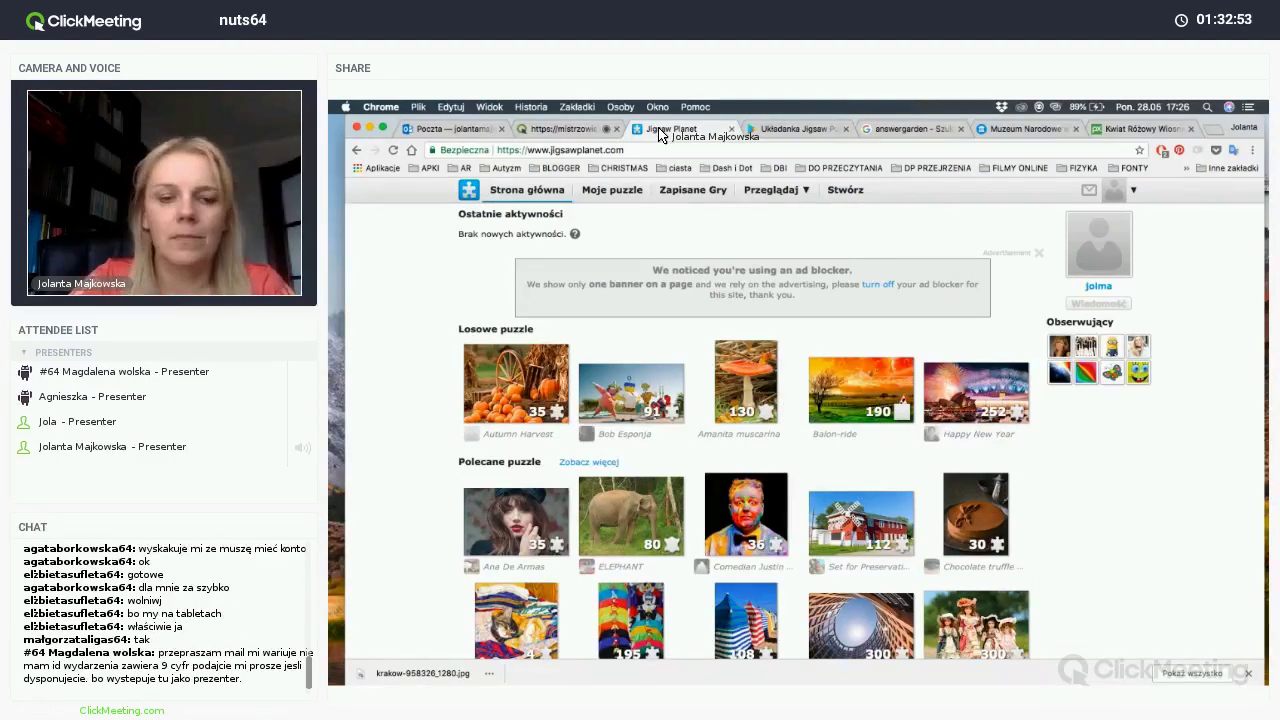
pyautogui.click(771, 189)
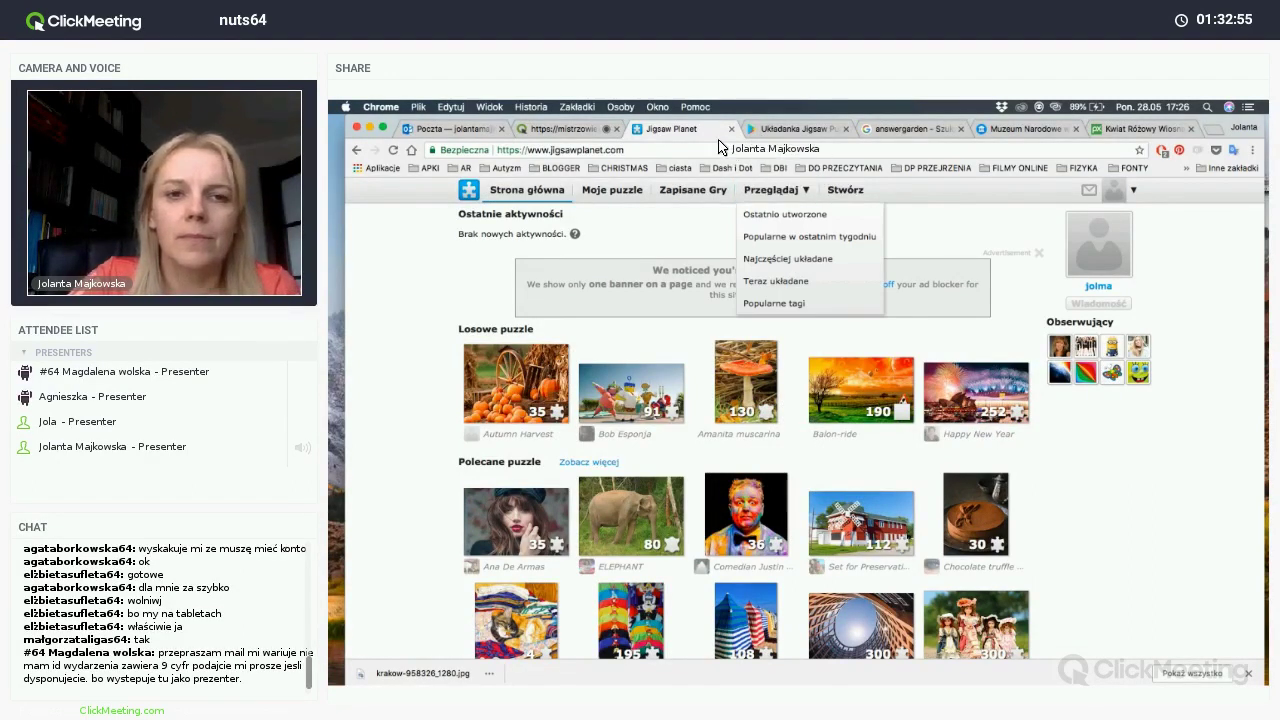
# Reopen the Stwórz puzzle form with 35 pieces, then glance at the ClickMeeting tab.
pyautogui.click(843, 203)
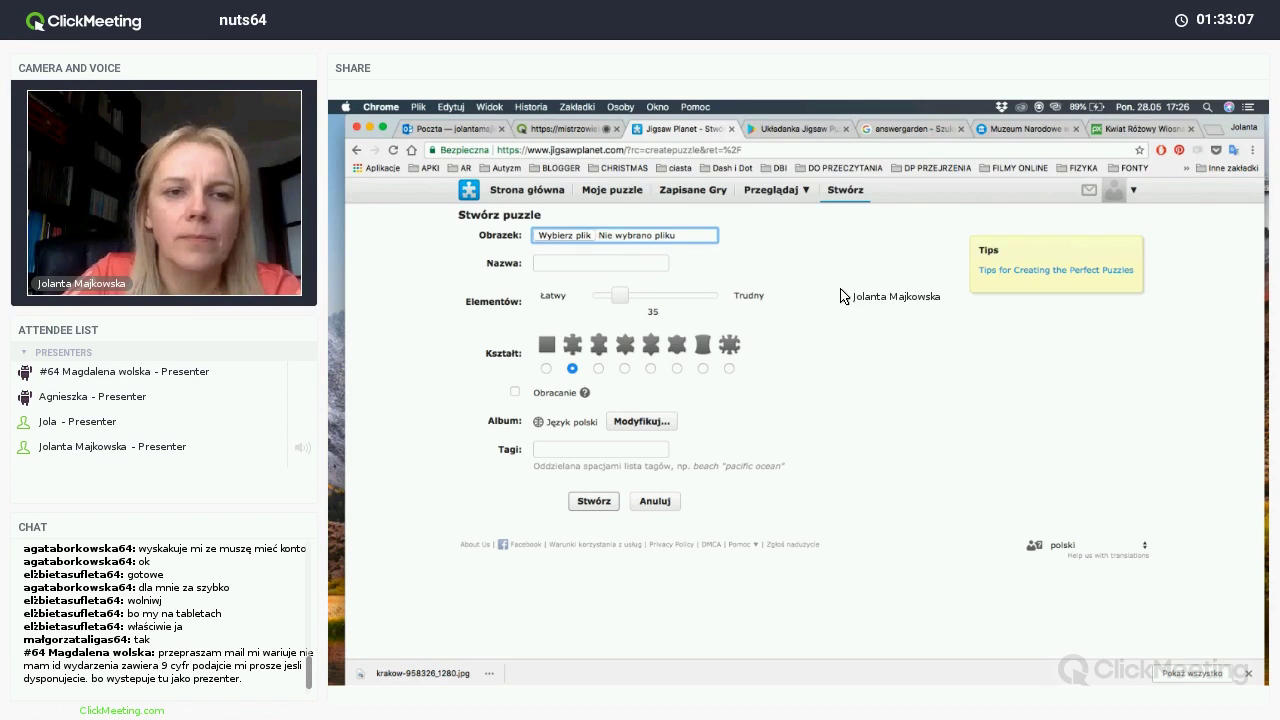
pyautogui.click(573, 132)
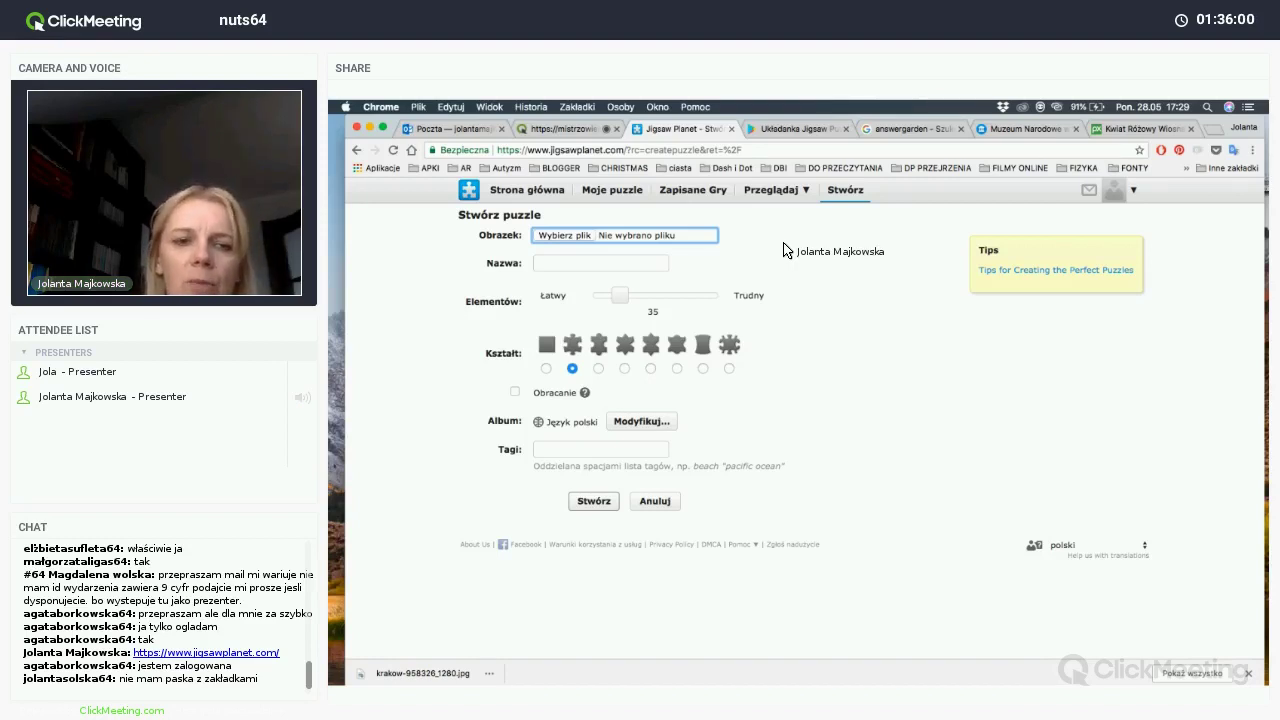
pyautogui.click(565, 236)
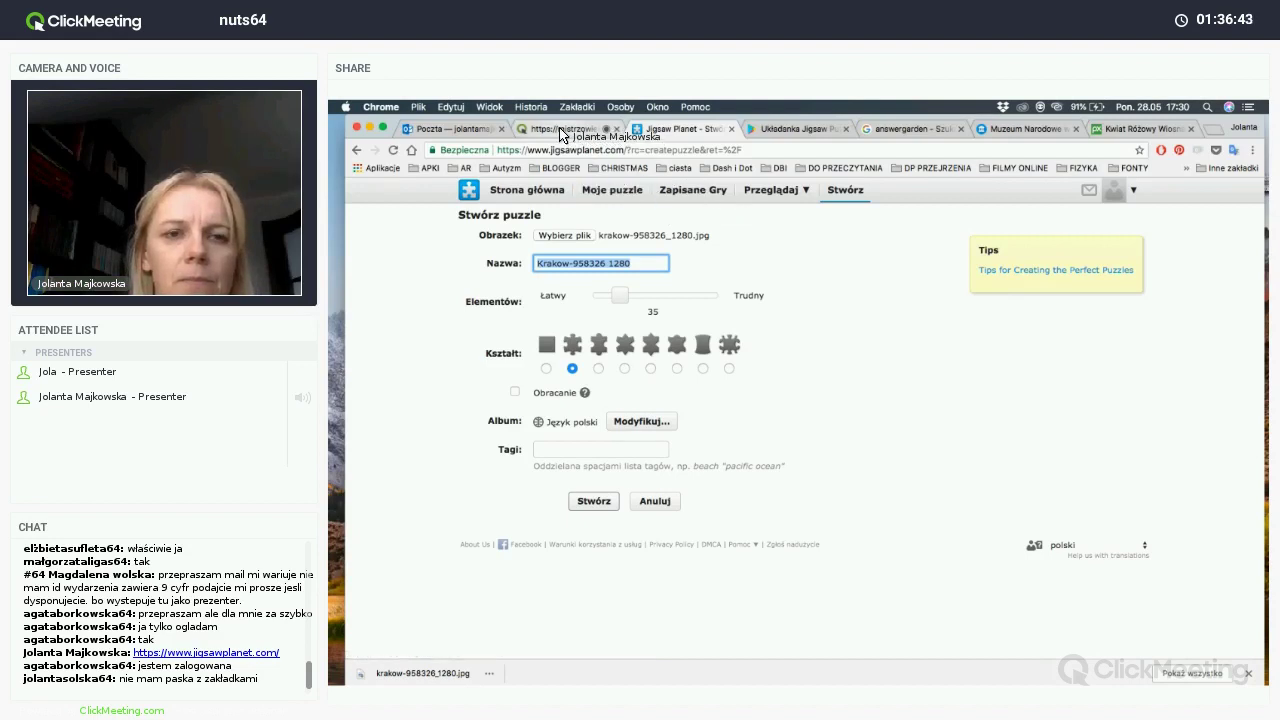
pyautogui.click(800, 242)
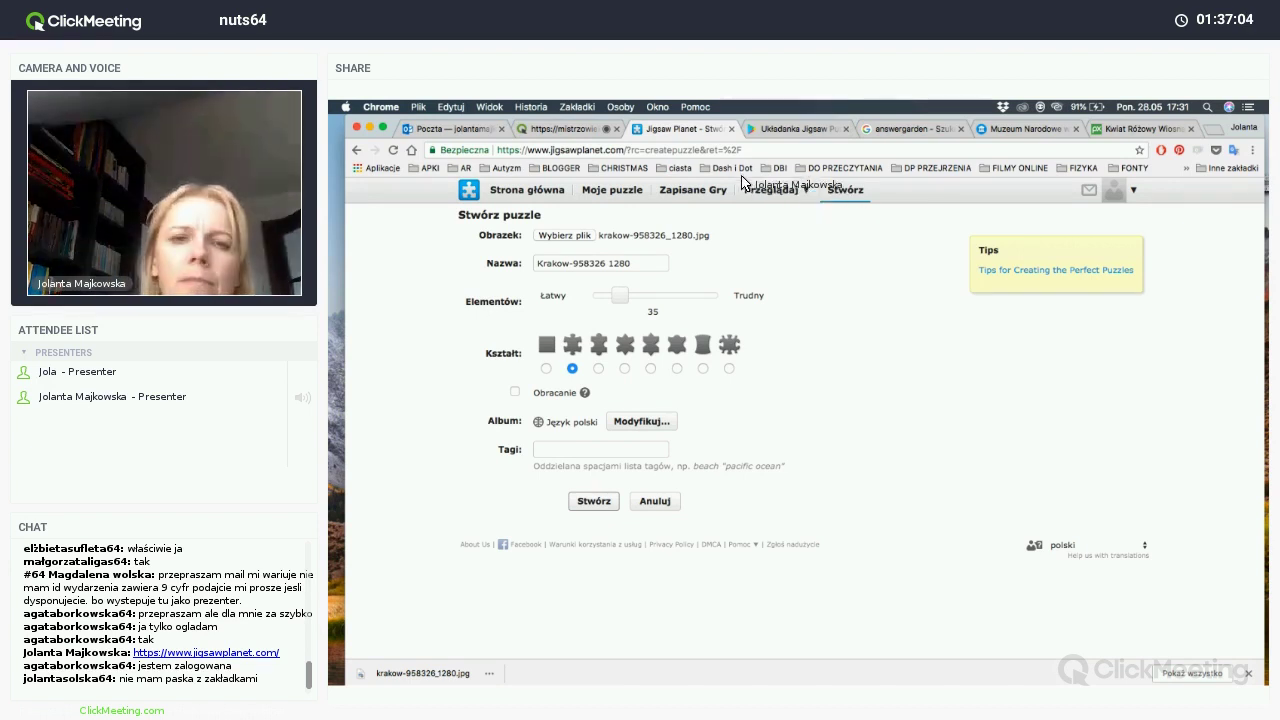
pyautogui.moveTo(775, 190)
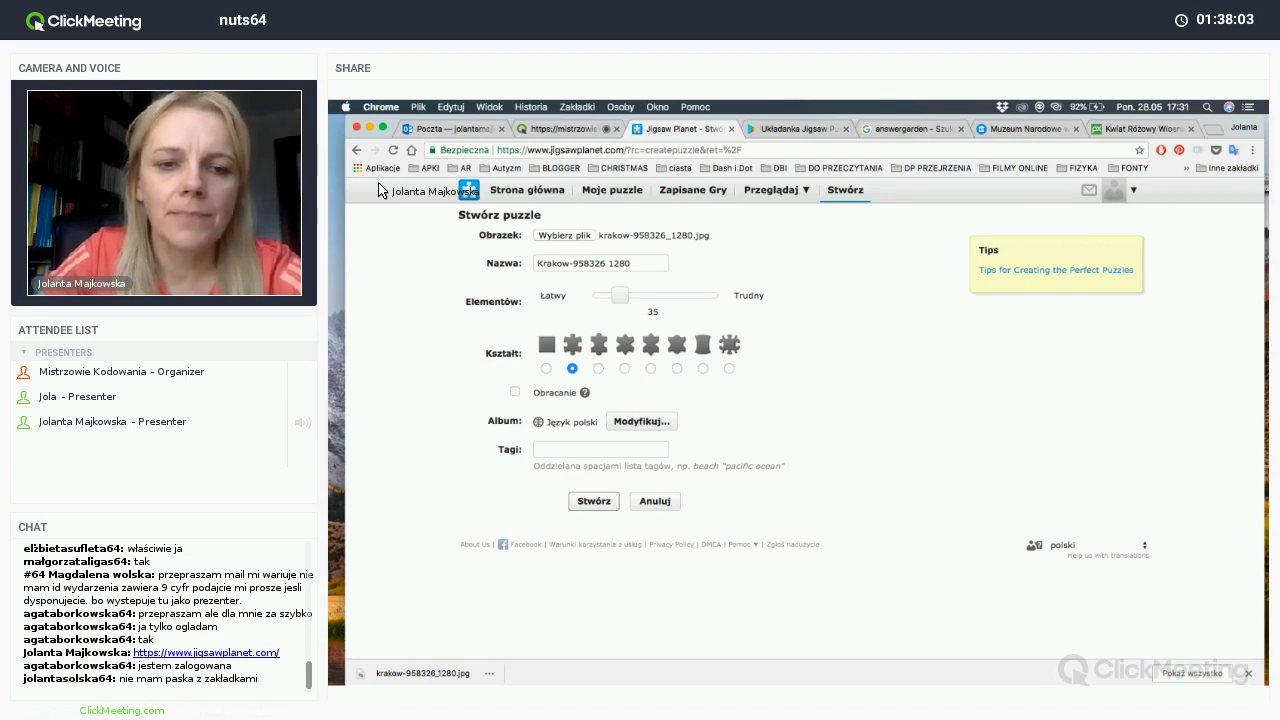
# Show the ClickMeeting webinar room with active desktop sharing and attendee chat replies.
pyautogui.click(552, 134)
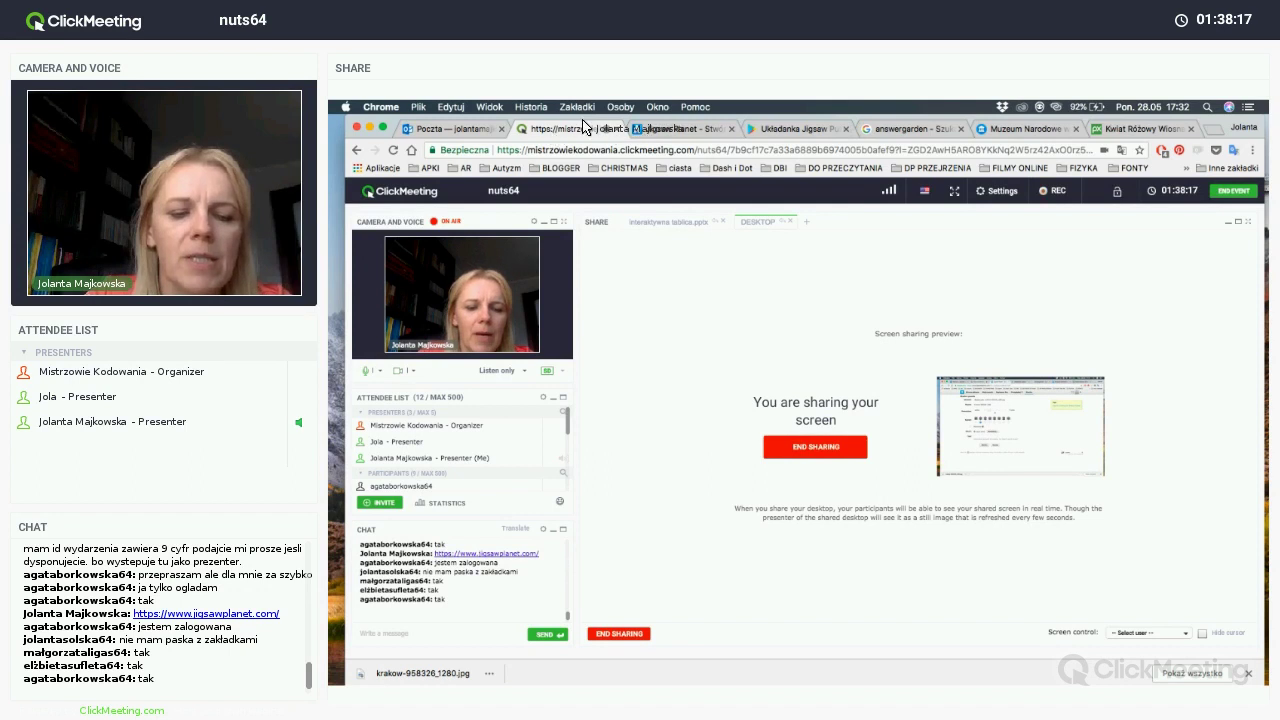
pyautogui.click(677, 130)
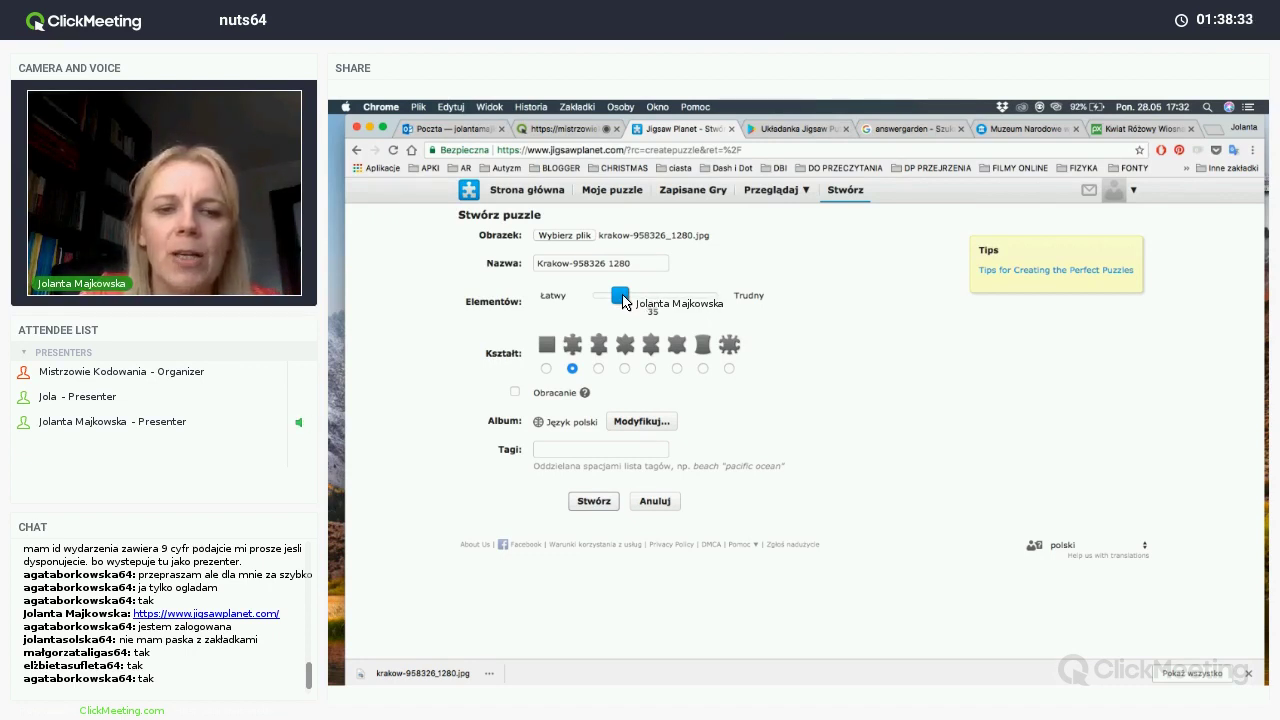
pyautogui.moveTo(622, 302); pyautogui.dragTo(615, 302)
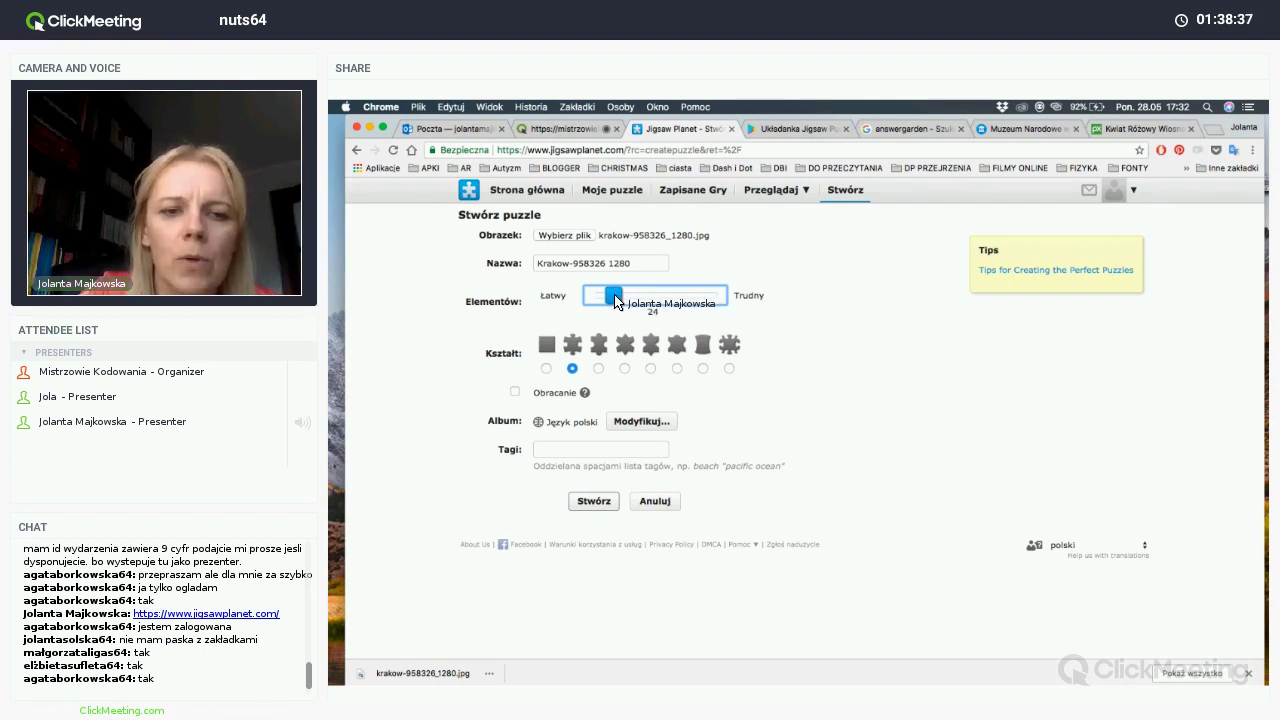
pyautogui.moveTo(615, 302); pyautogui.dragTo(710, 305)
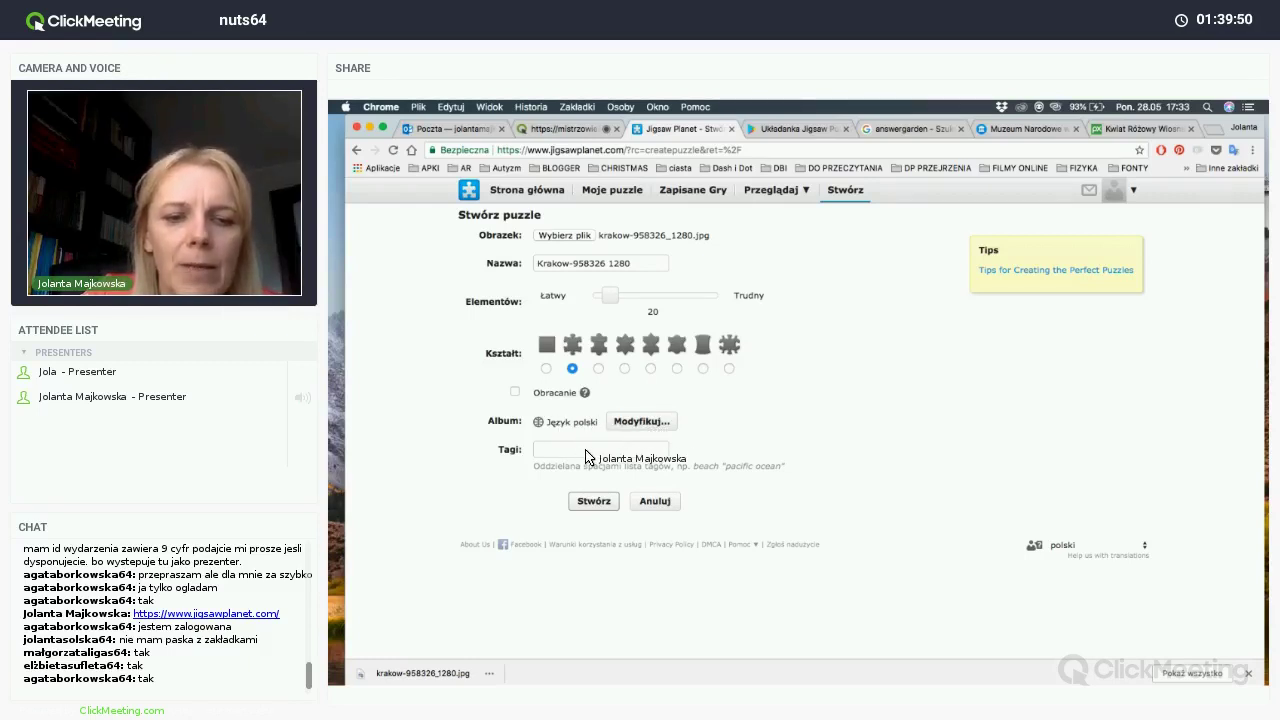
pyautogui.click(587, 456)
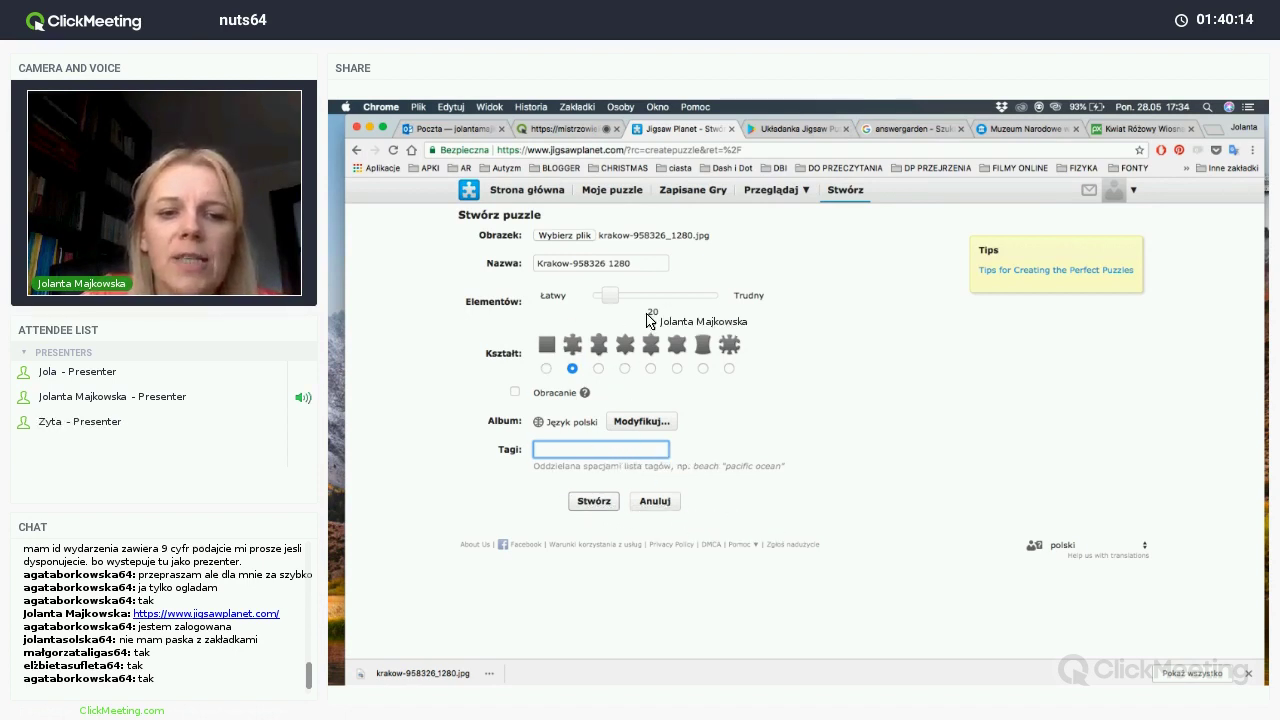
pyautogui.moveTo(570, 466); pyautogui.dragTo(789, 497)
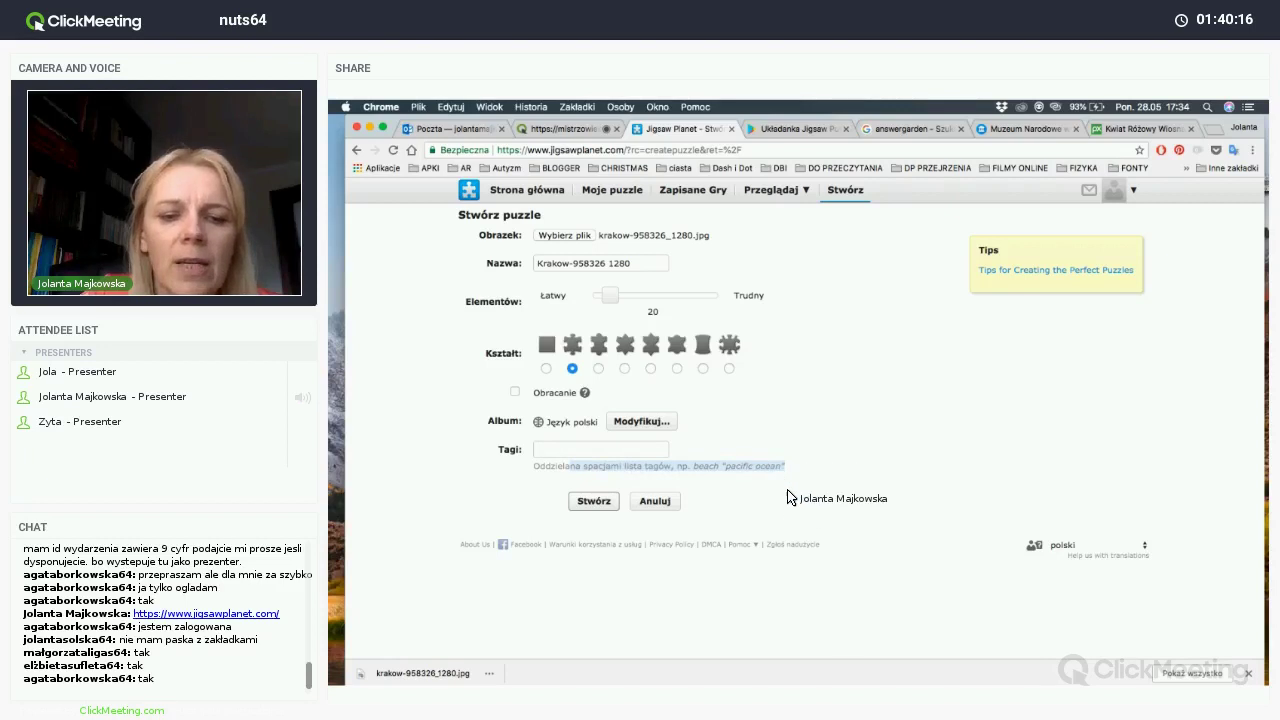
pyautogui.click(594, 502)
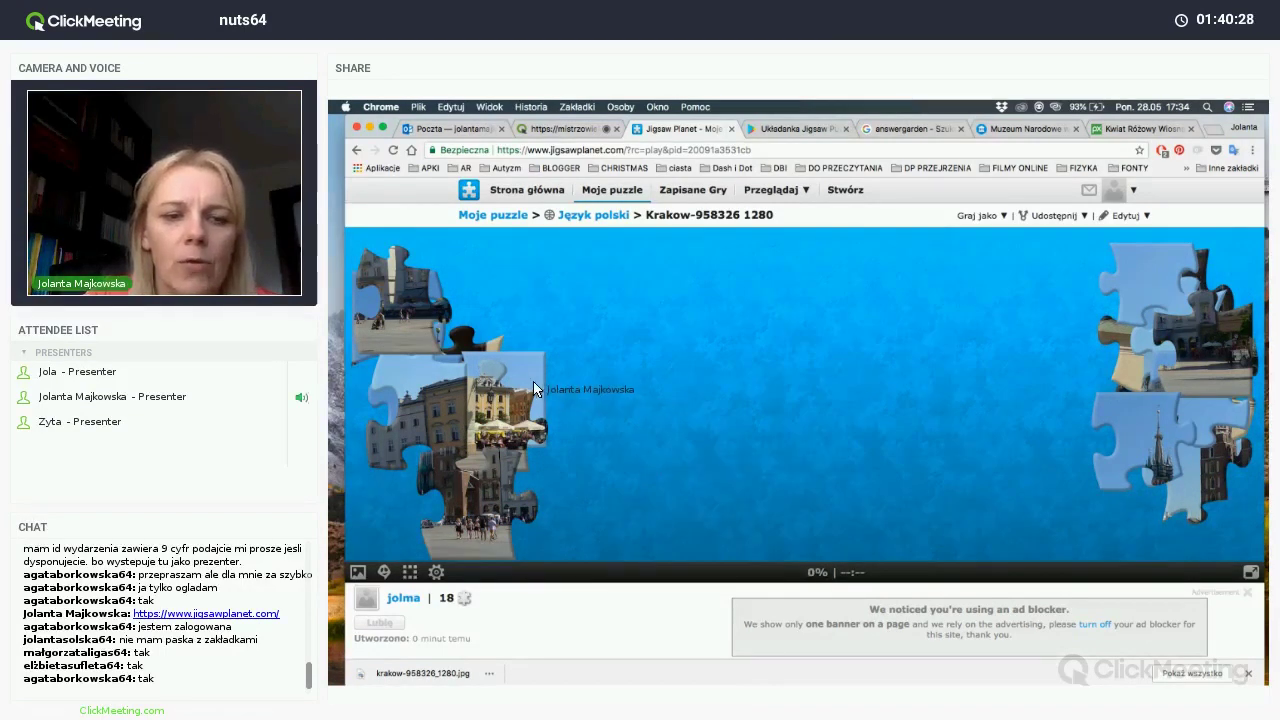
# Move a sky piece and two building pieces around the board toward the centre.
pyautogui.moveTo(534, 383); pyautogui.dragTo(686, 337)
pyautogui.moveTo(457, 314); pyautogui.dragTo(604, 370)
pyautogui.moveTo(691, 345); pyautogui.dragTo(938, 306)
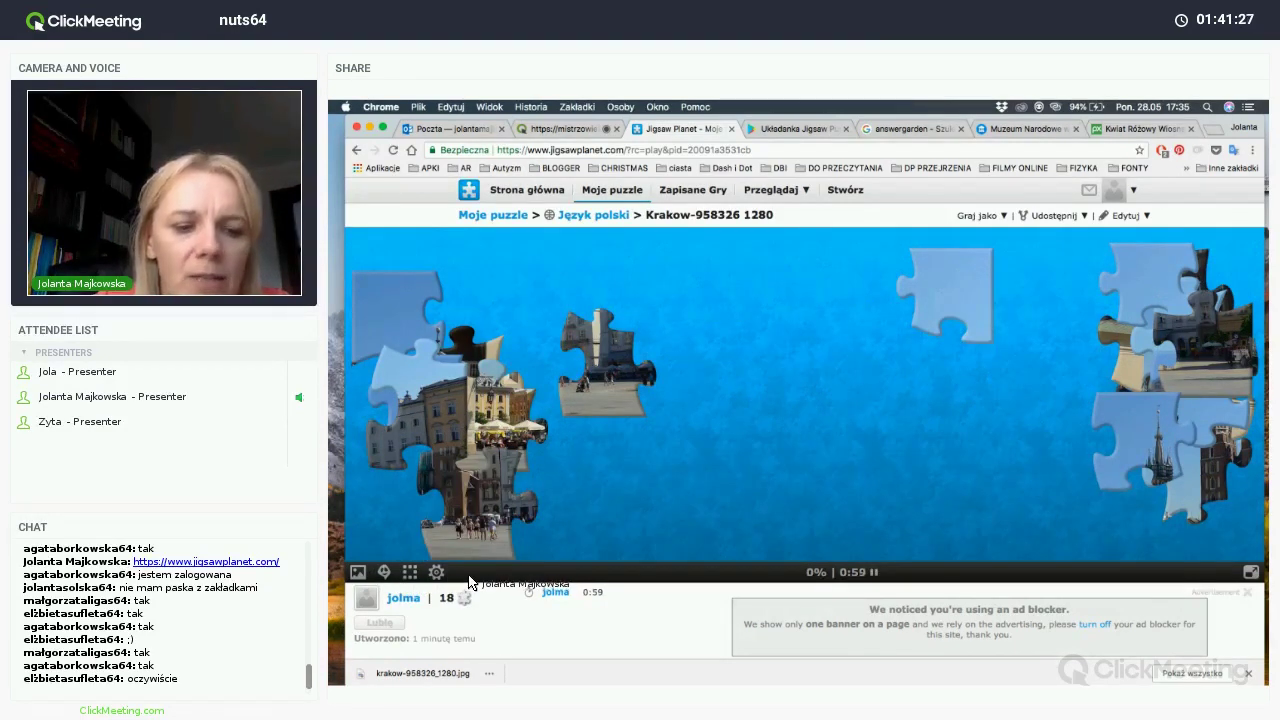
# Swap the full preview for the ghost image and drag a tower piece onto its lower middle.
pyautogui.click(358, 572)
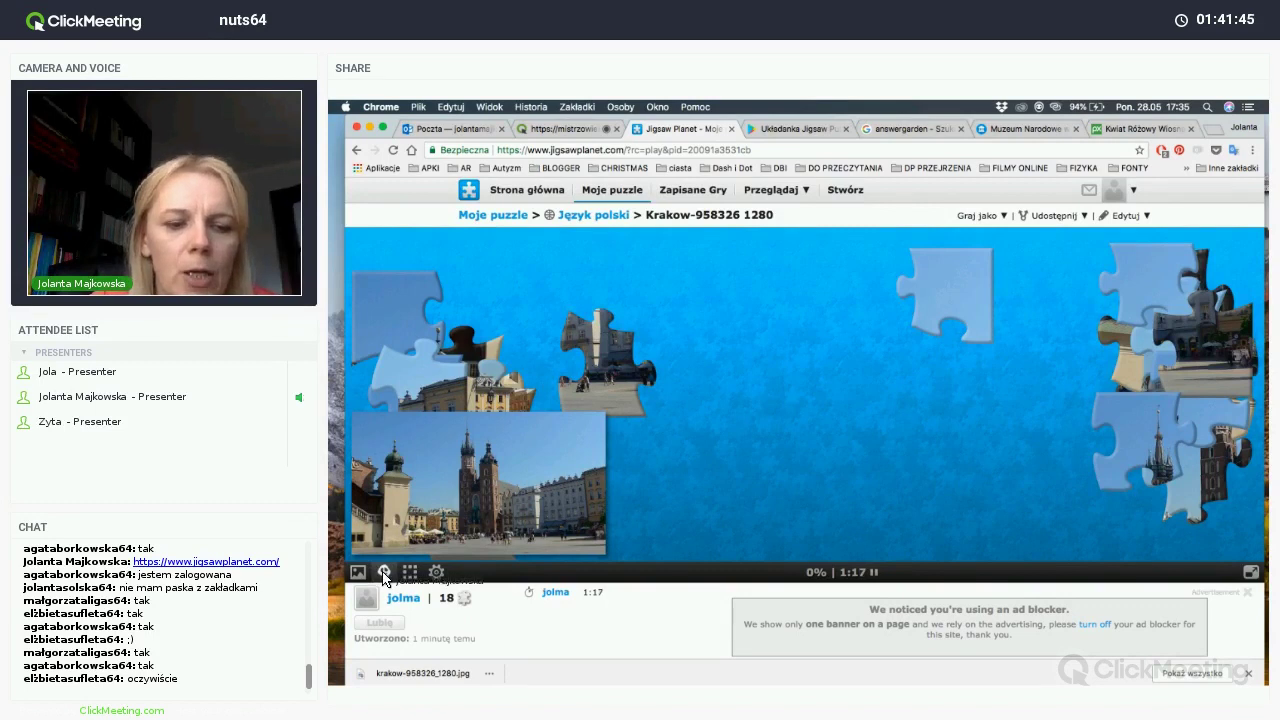
pyautogui.click(383, 573)
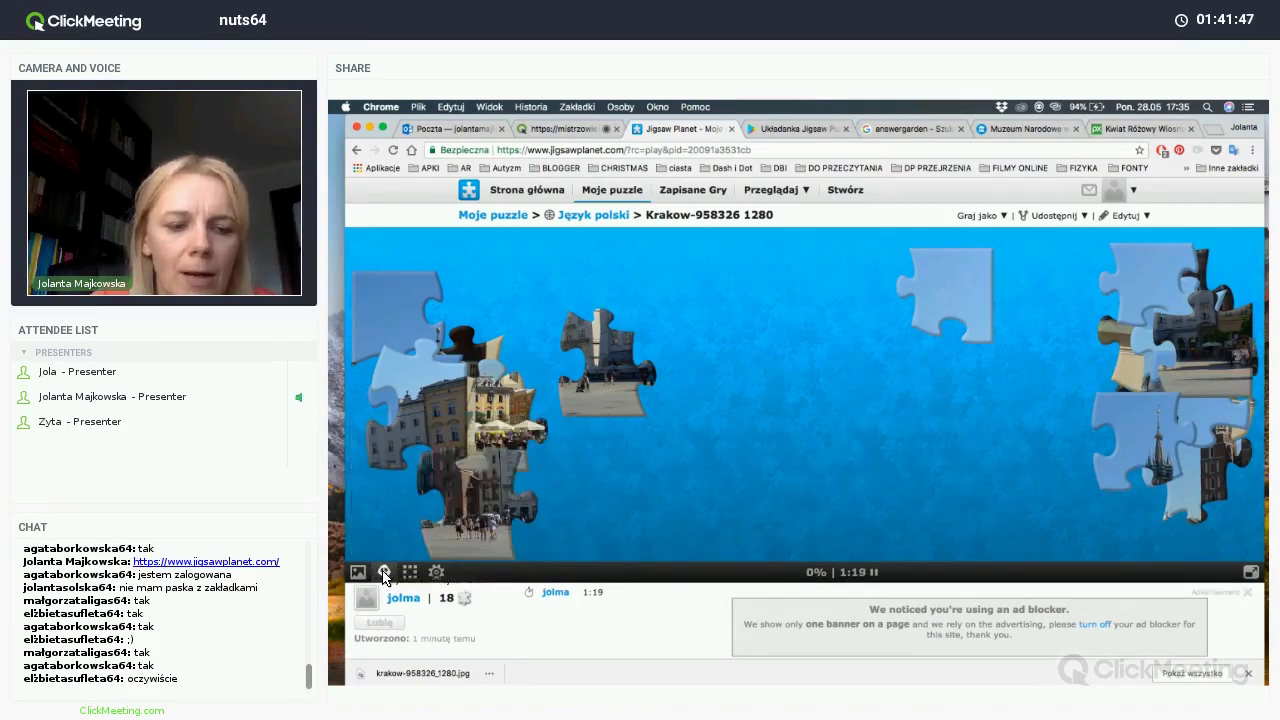
pyautogui.click(384, 572)
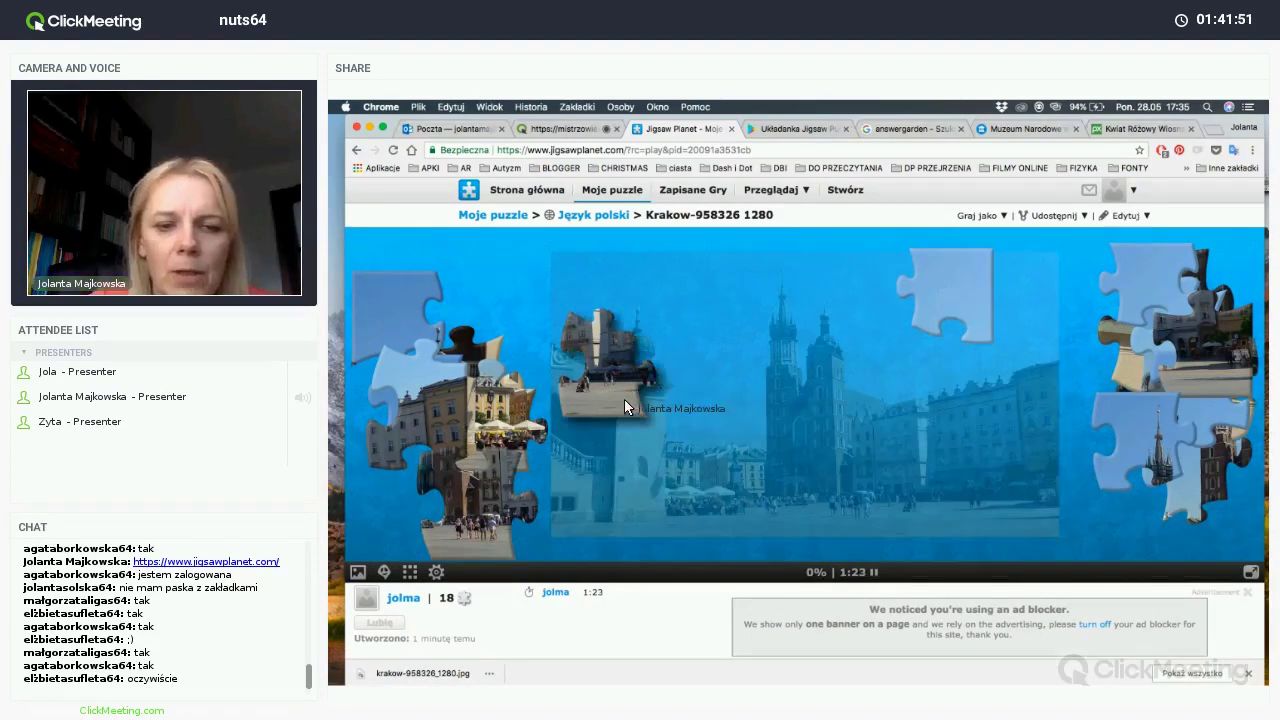
pyautogui.moveTo(624, 399); pyautogui.dragTo(874, 499)
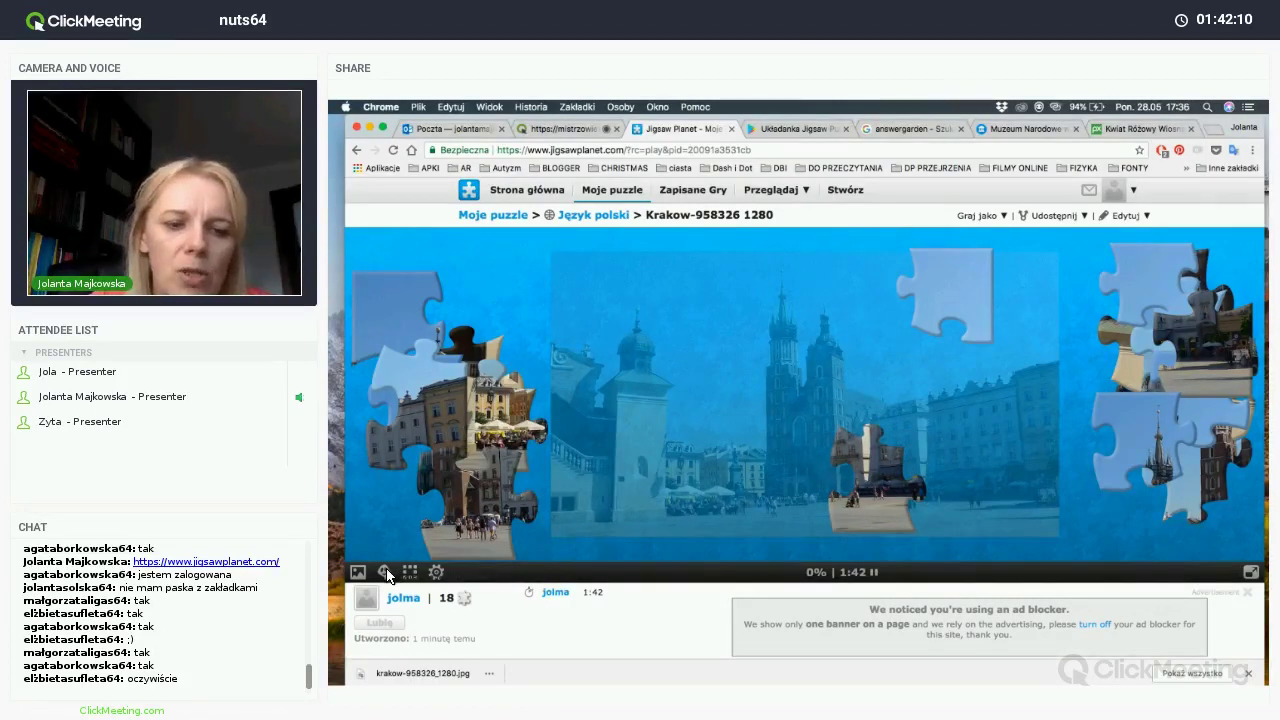
pyautogui.click(411, 573)
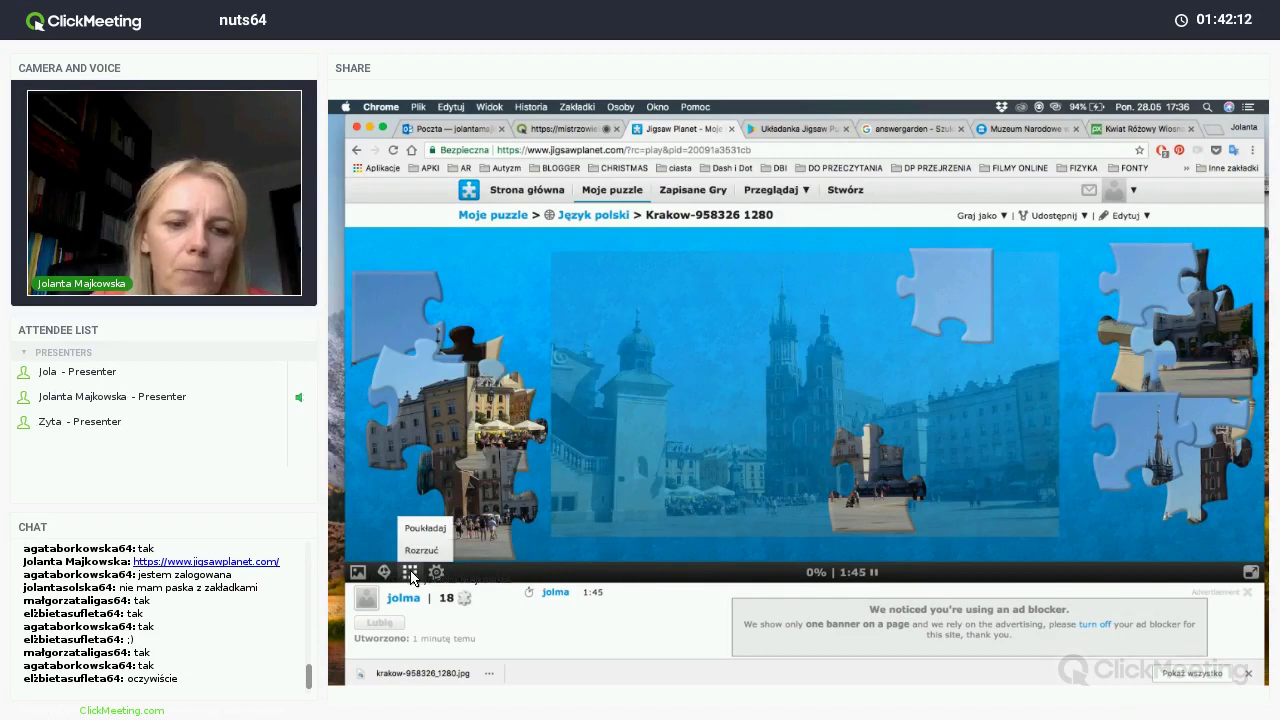
pyautogui.click(436, 572)
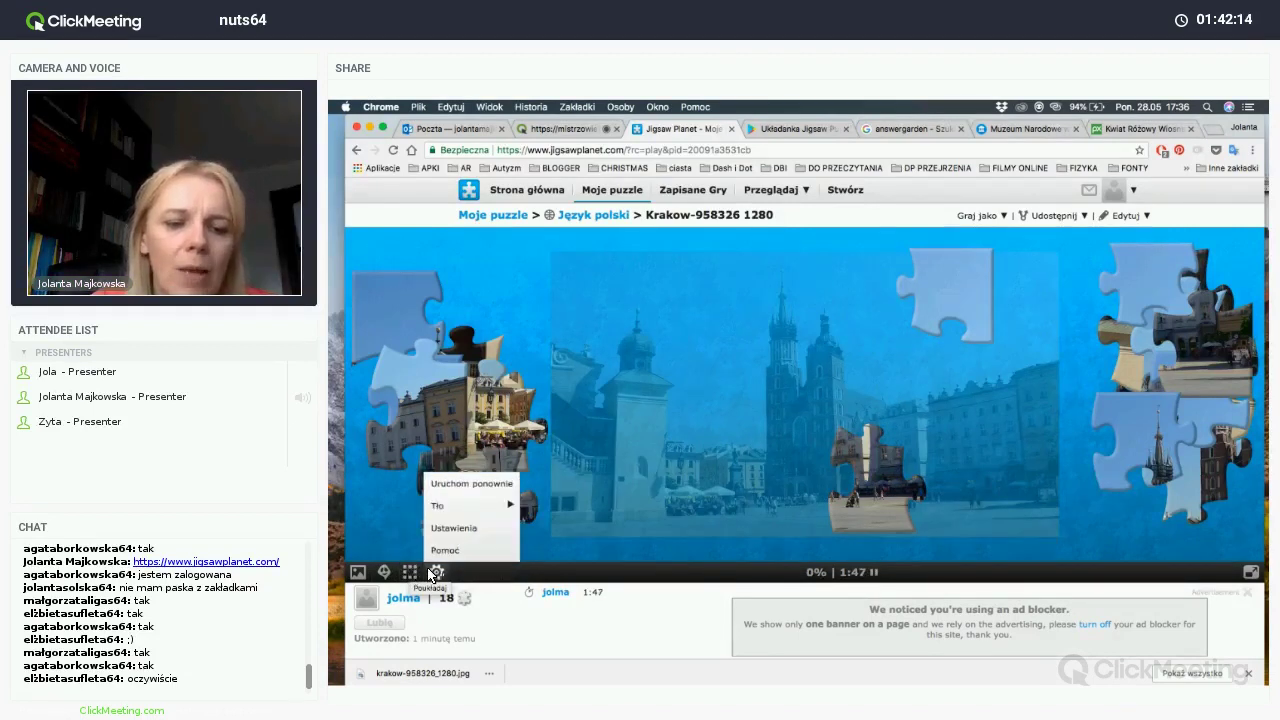
pyautogui.click(549, 624)
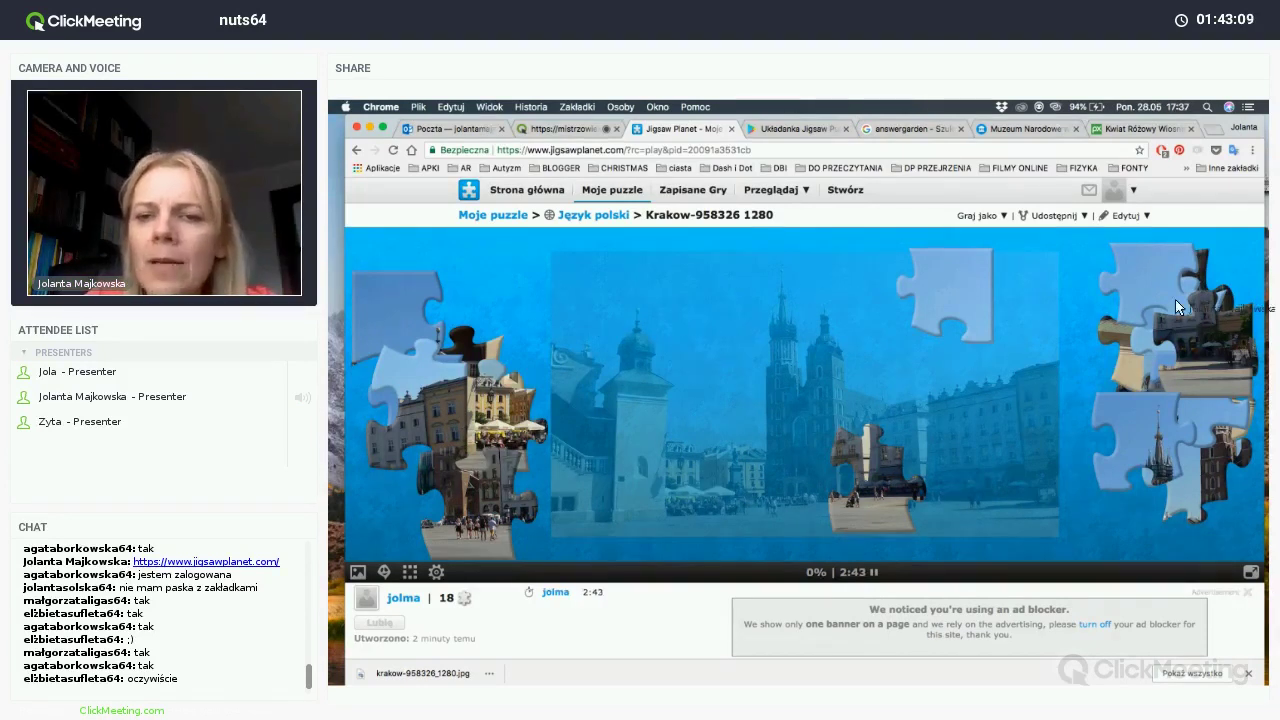
pyautogui.click(1072, 217)
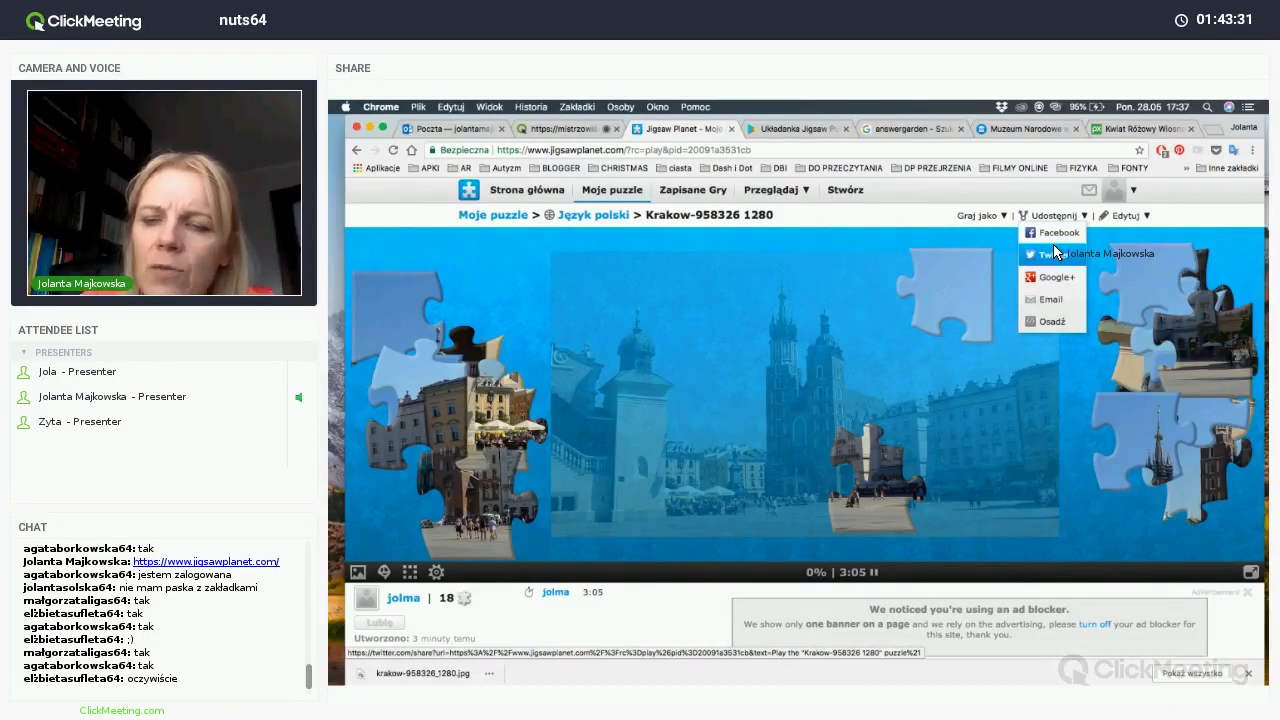
pyautogui.click(1055, 302)
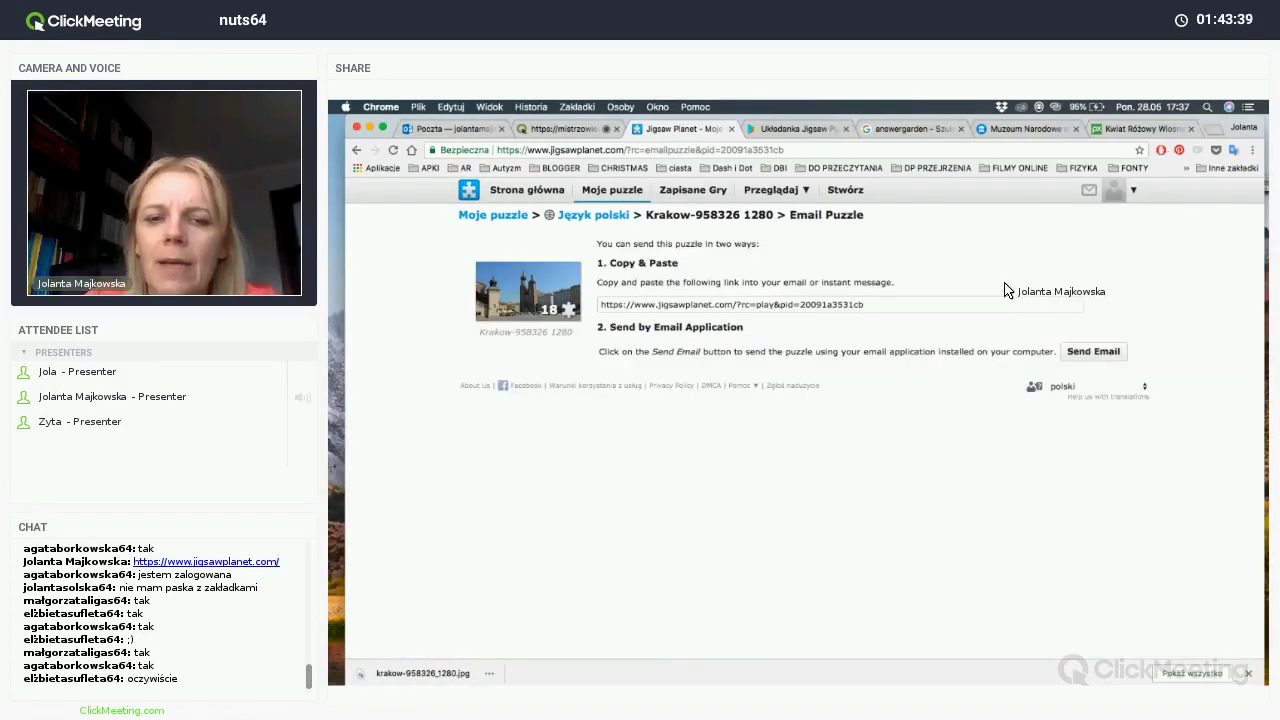
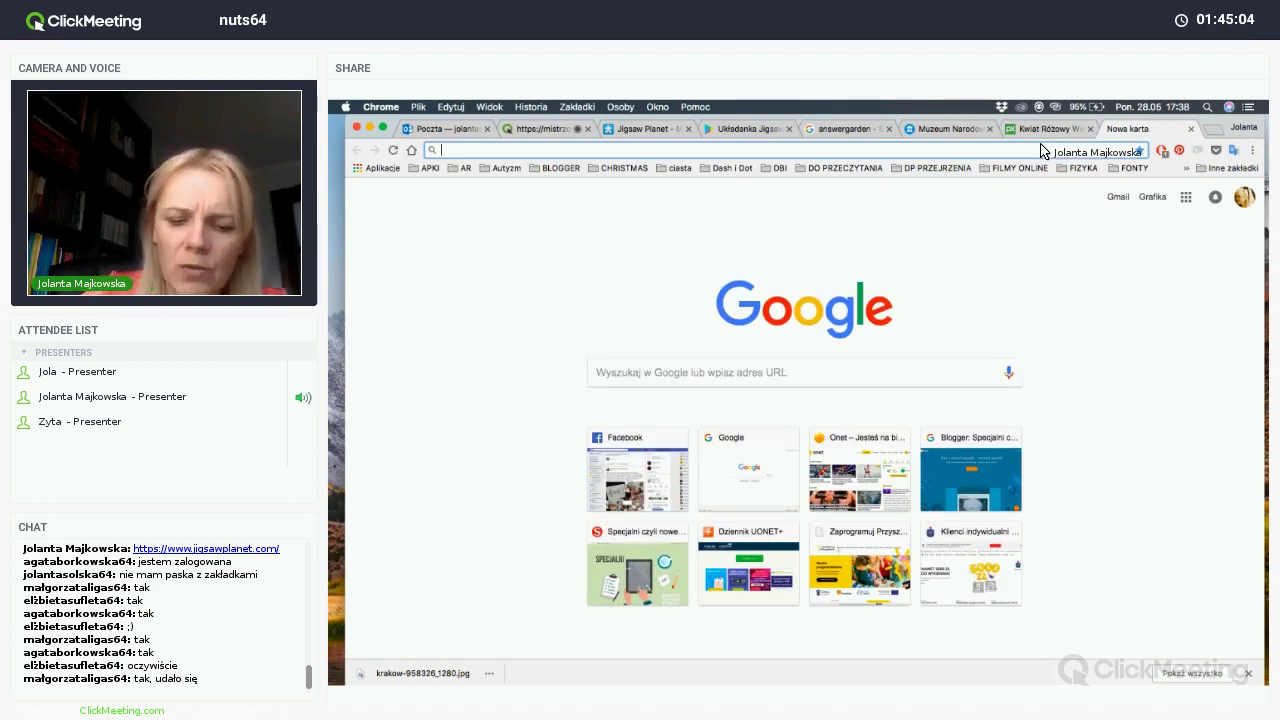
# Open tiny.pl in the new browser tab and select its address for copying.
pyautogui.write('tiny.pl')
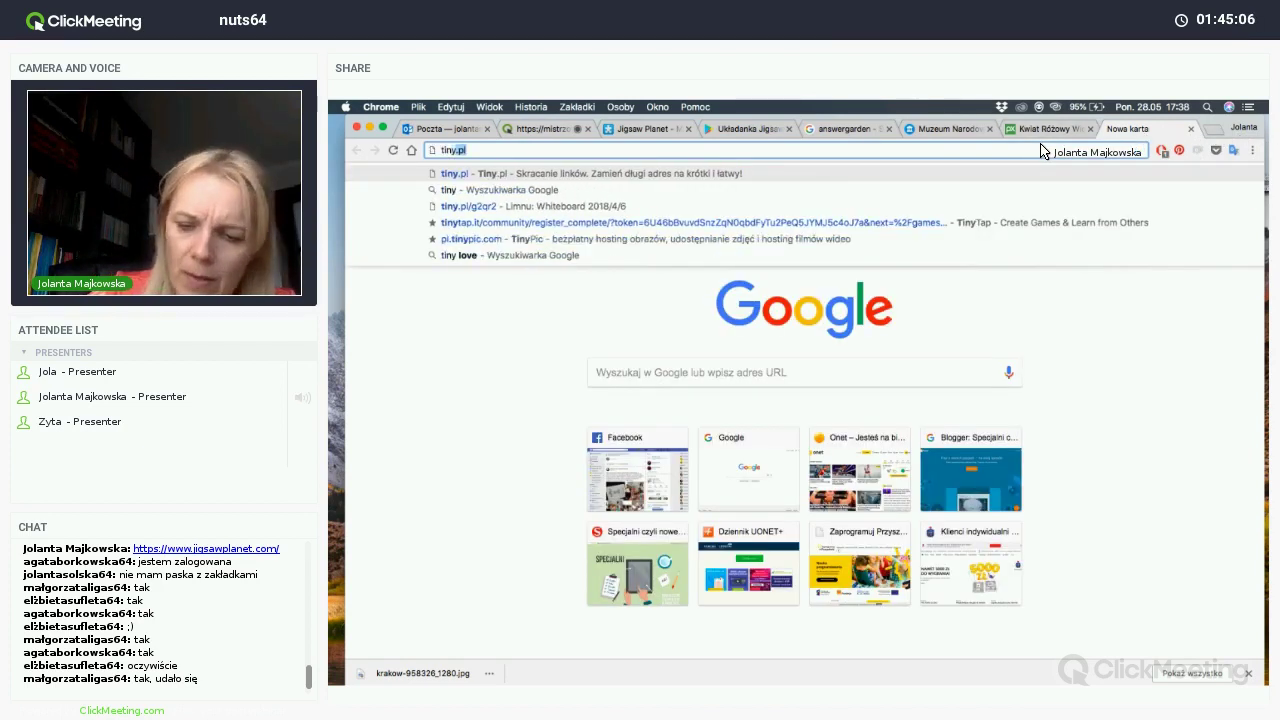
pyautogui.press('Return')
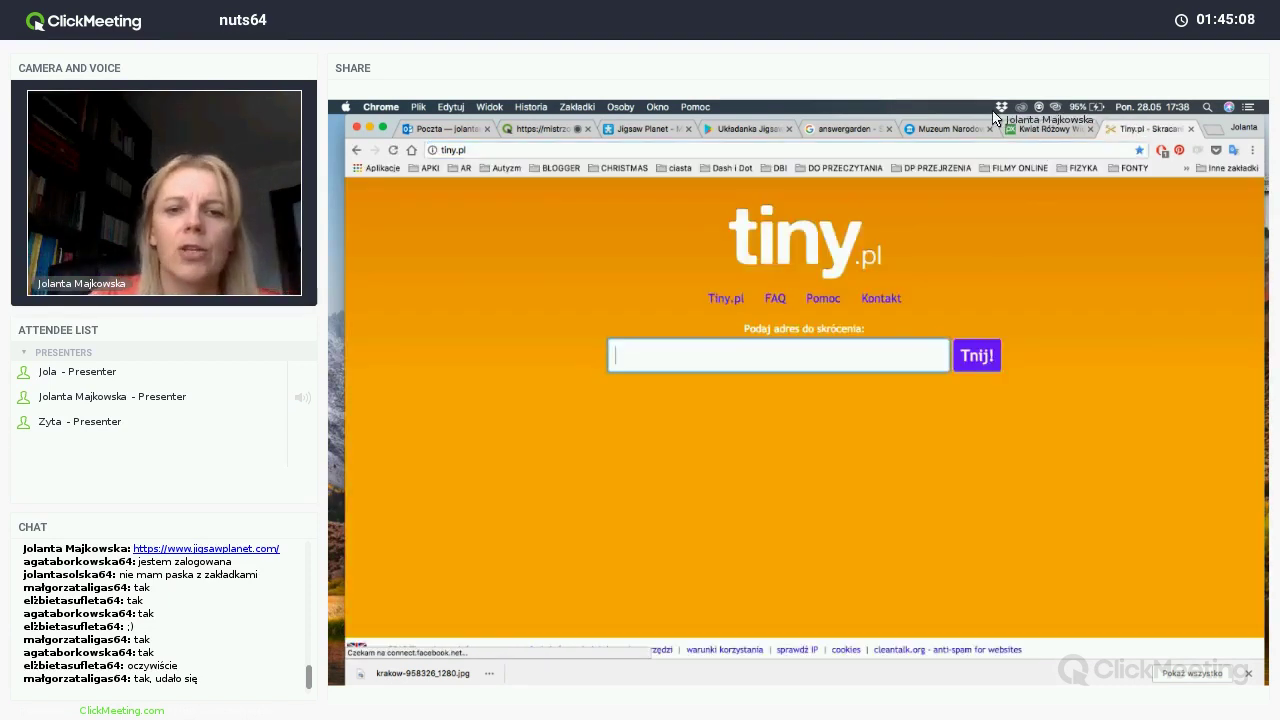
pyautogui.click(459, 152)
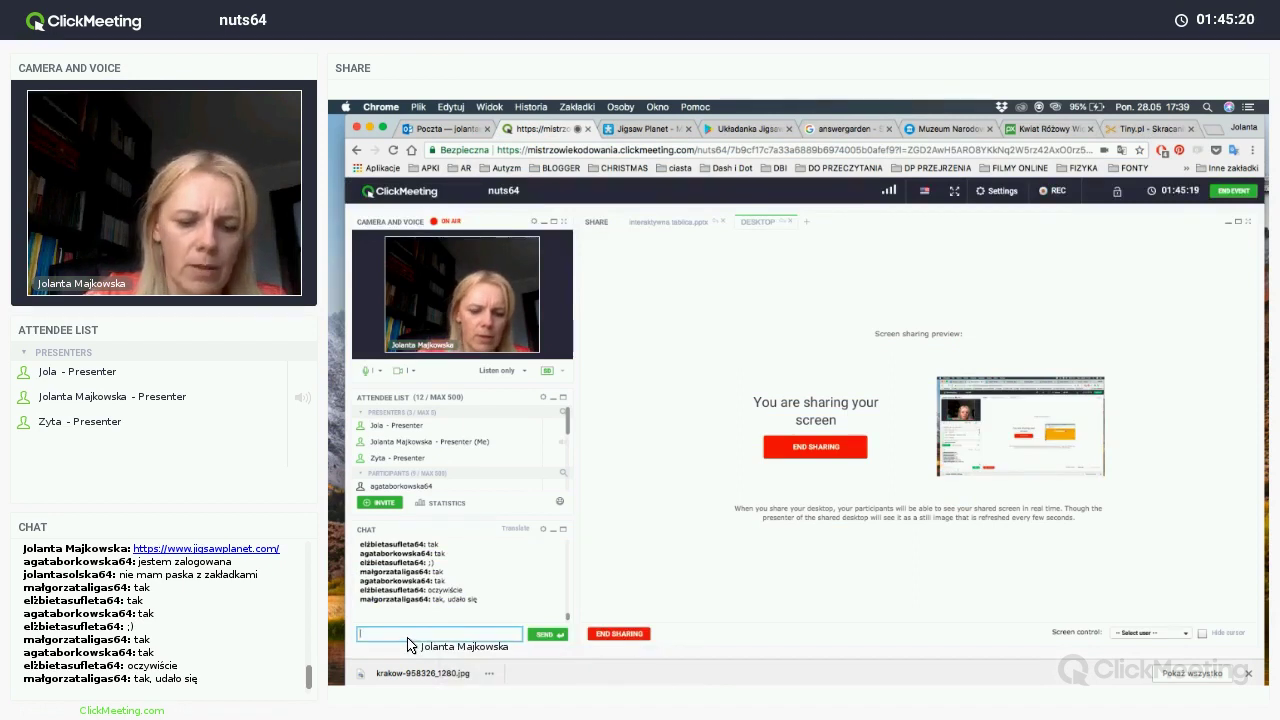
# Post the tiny.pl address in the webinar chat, then return to the tiny.pl page.
pyautogui.write('http://tiny.pl/')
pyautogui.press('Return')
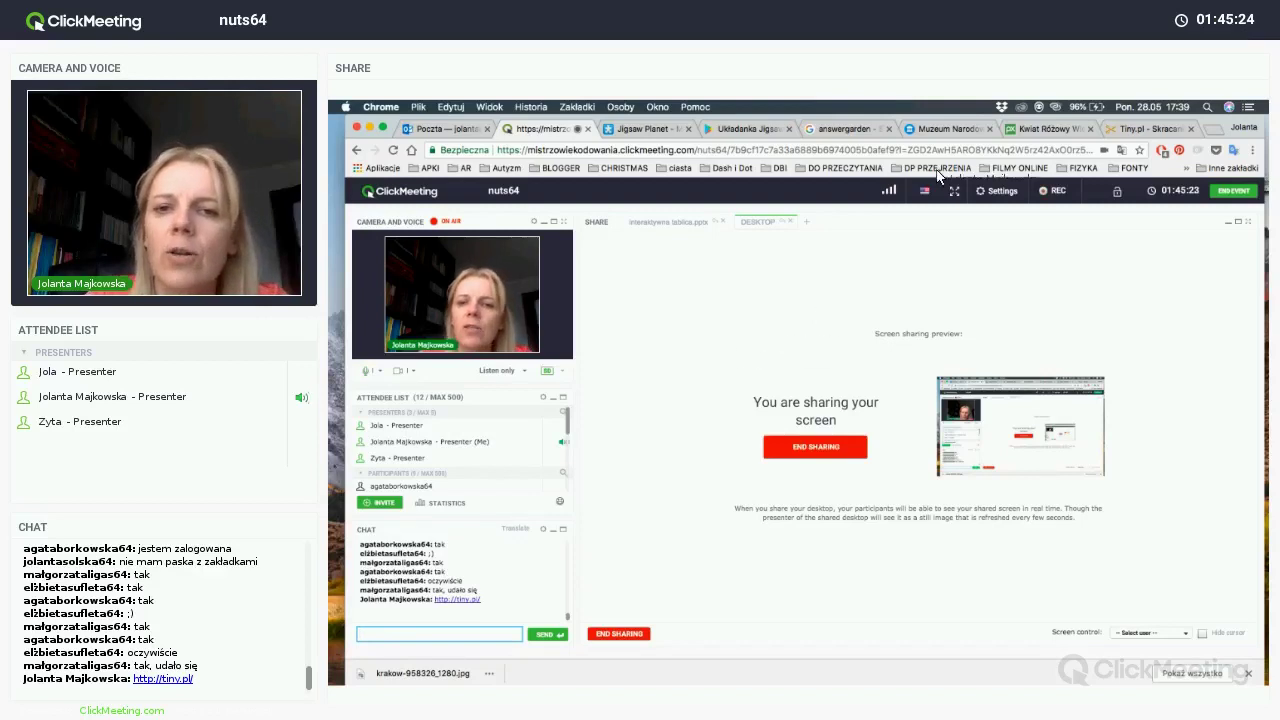
pyautogui.click(1140, 130)
pyautogui.click(1165, 309)
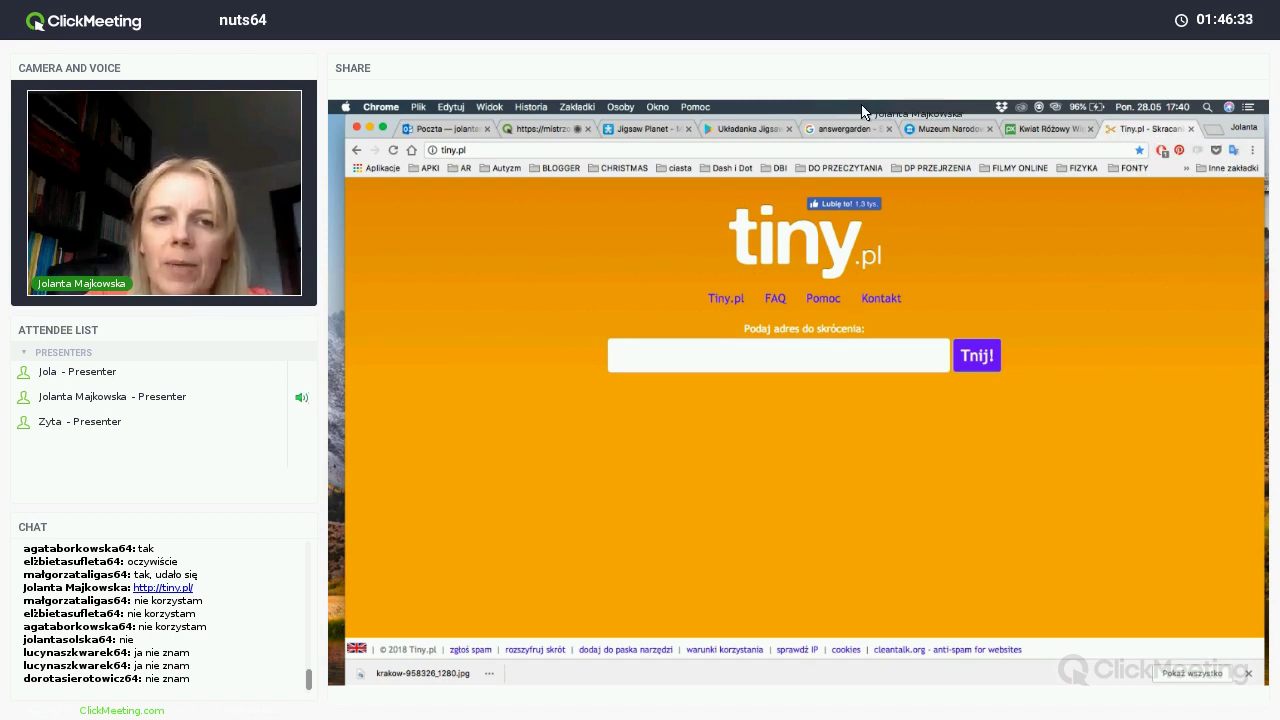
pyautogui.click(641, 138)
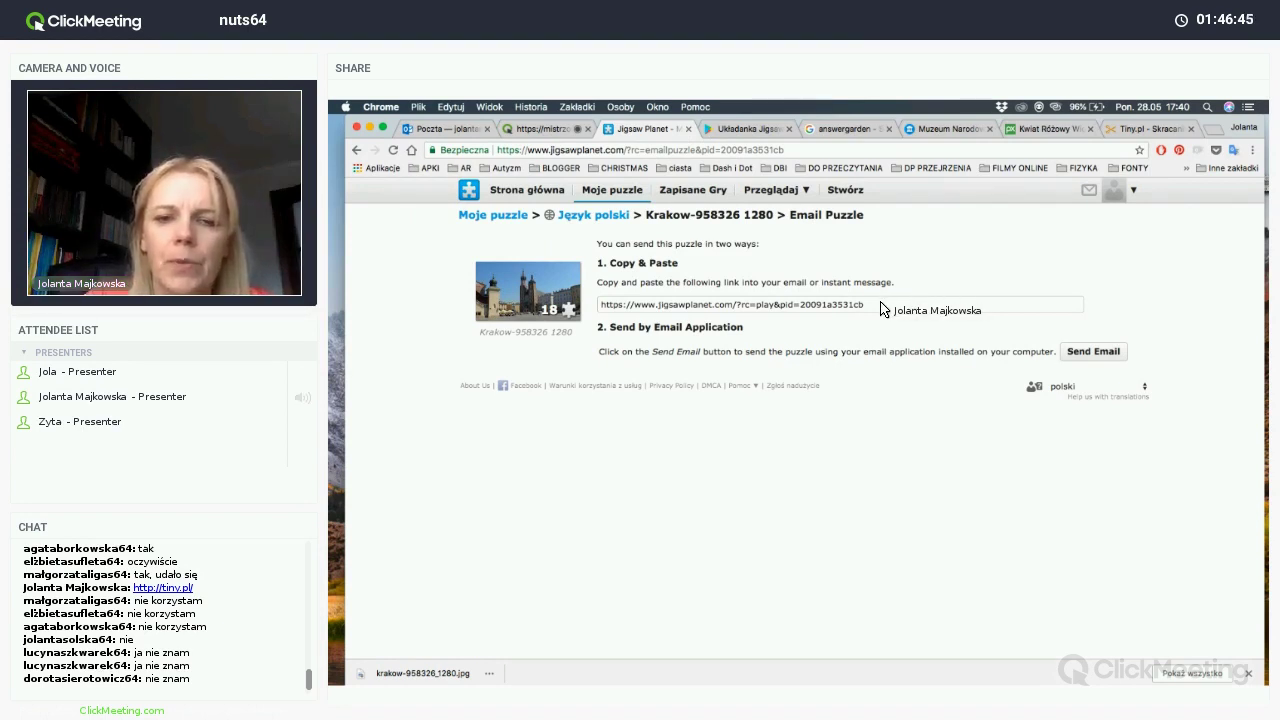
# Copy the Krakow puzzle's play link and go back to the tiny.pl shortener.
pyautogui.moveTo(878, 306); pyautogui.dragTo(600, 313)
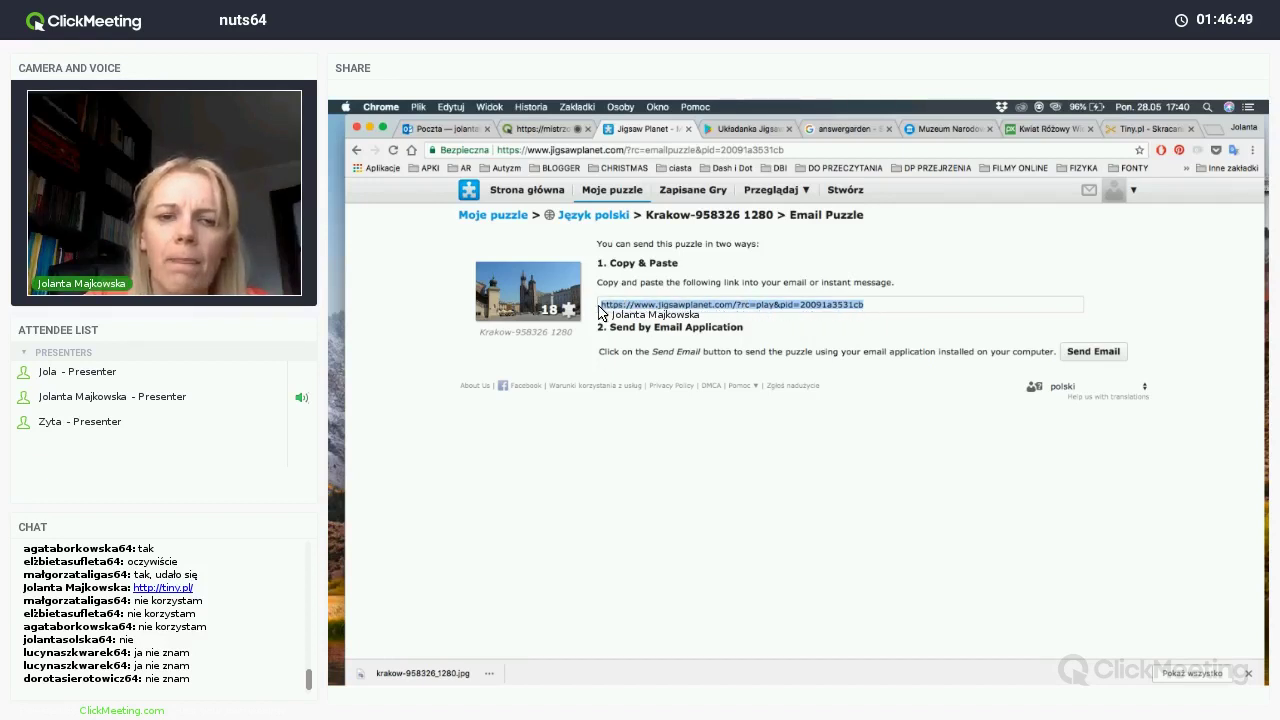
pyautogui.click(1140, 129)
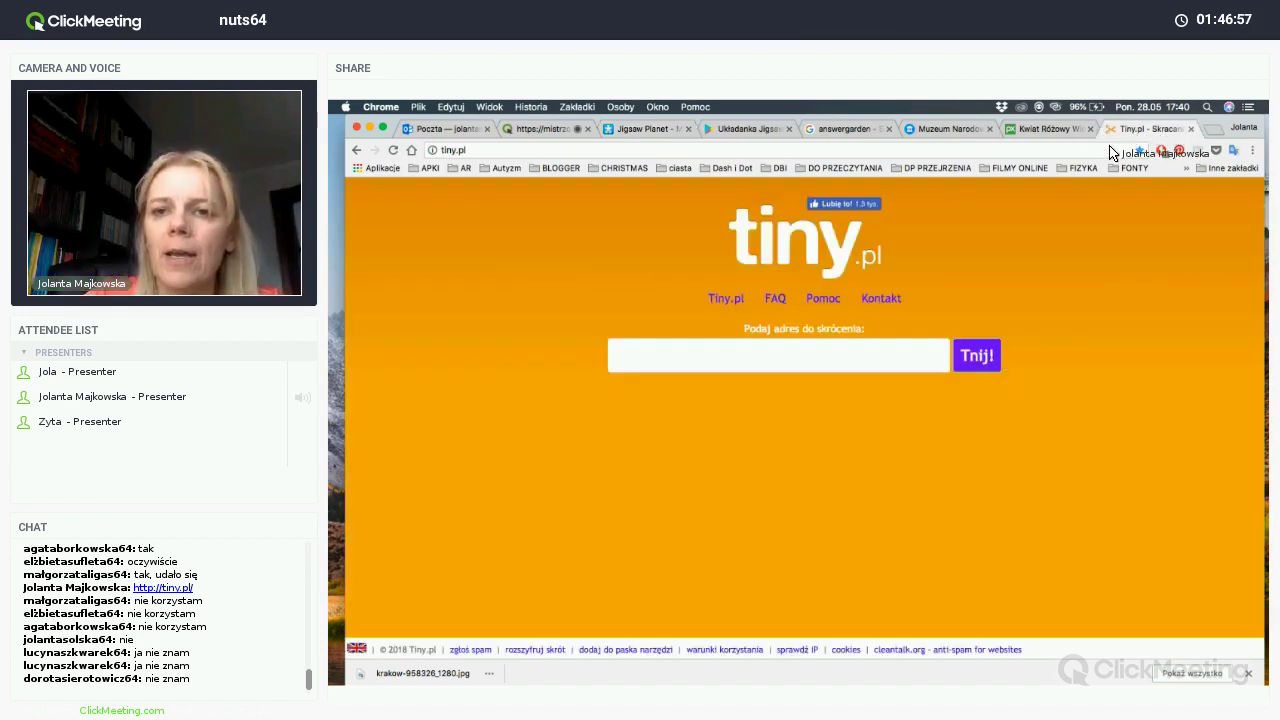
# Paste the Krakow puzzle link into tiny.pl and shorten it with Tnij!
pyautogui.click(857, 347)
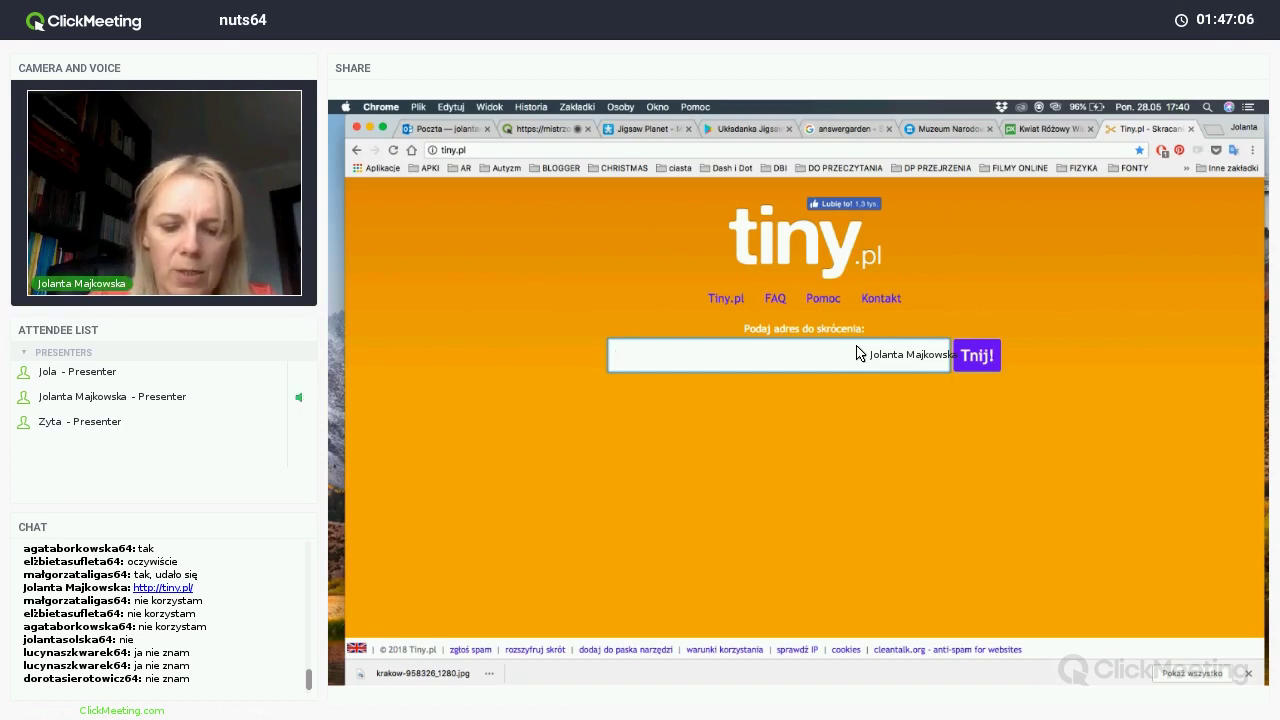
pyautogui.write('igsawplanet.com/?rc=play&pid=20091a3531cb')
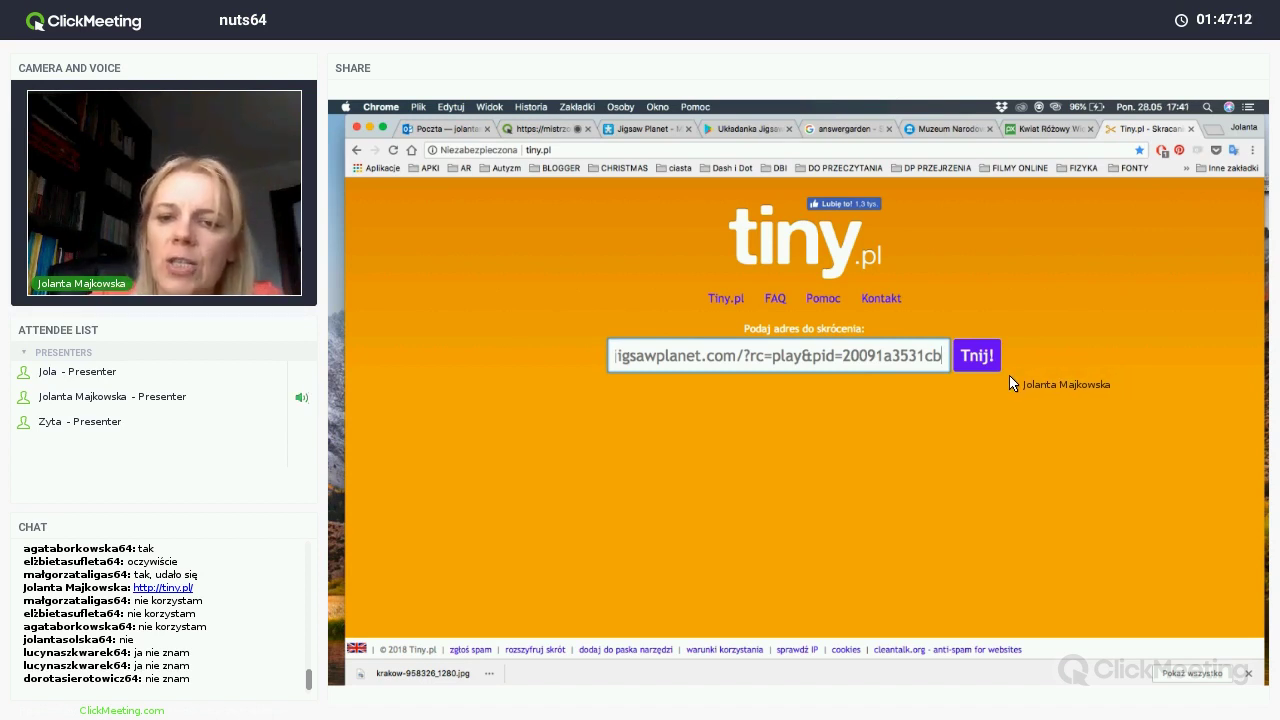
pyautogui.click(977, 362)
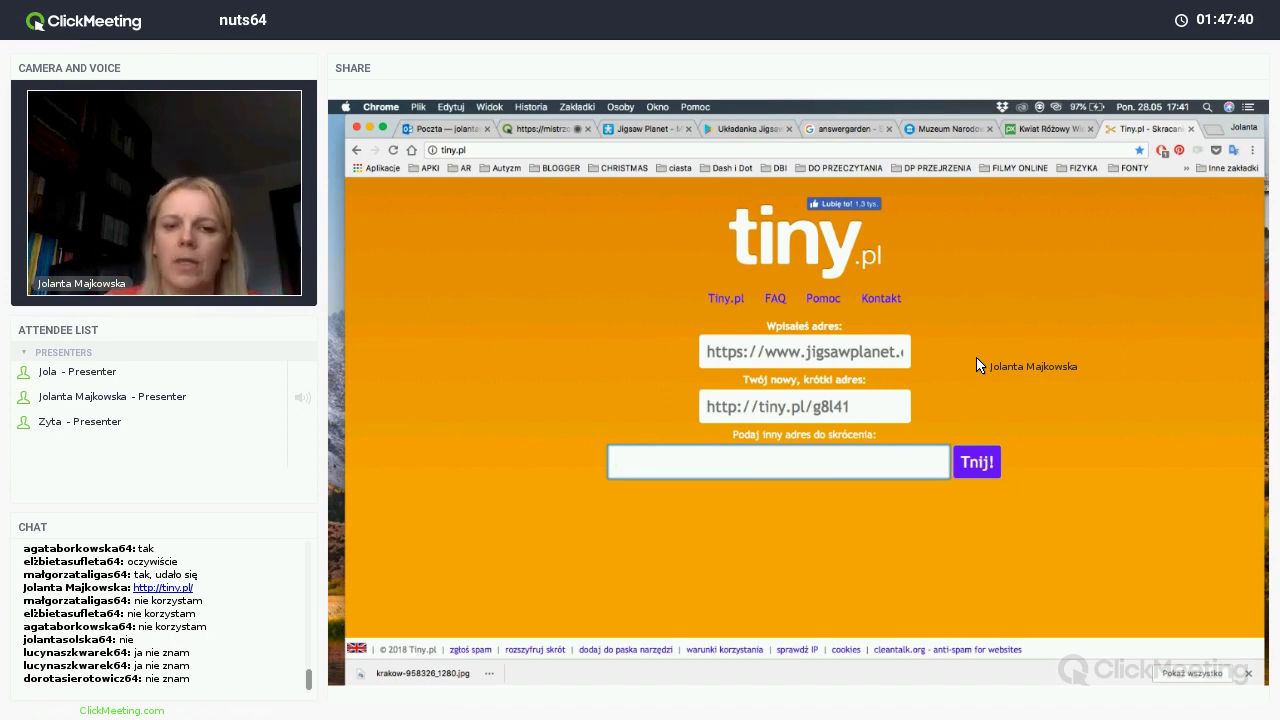
pyautogui.click(806, 403)
pyautogui.click(806, 403)
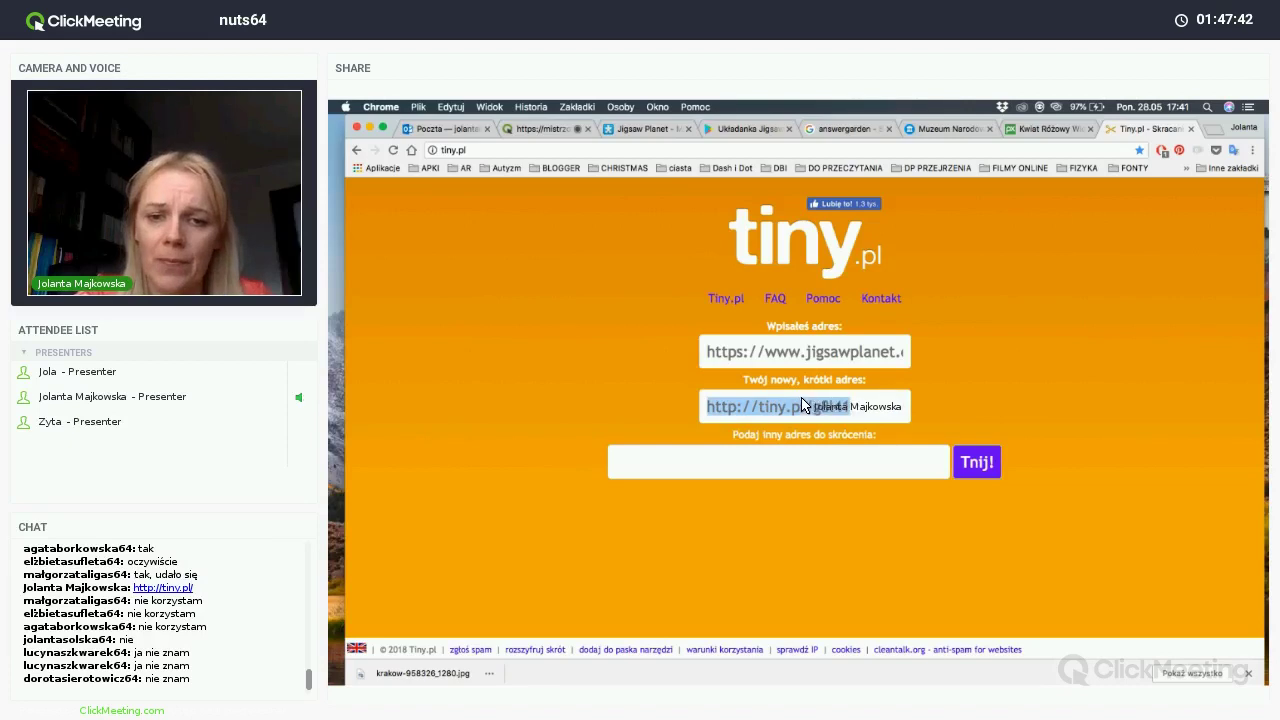
pyautogui.click(855, 410)
pyautogui.moveTo(857, 413); pyautogui.dragTo(697, 413)
pyautogui.press('super+c')
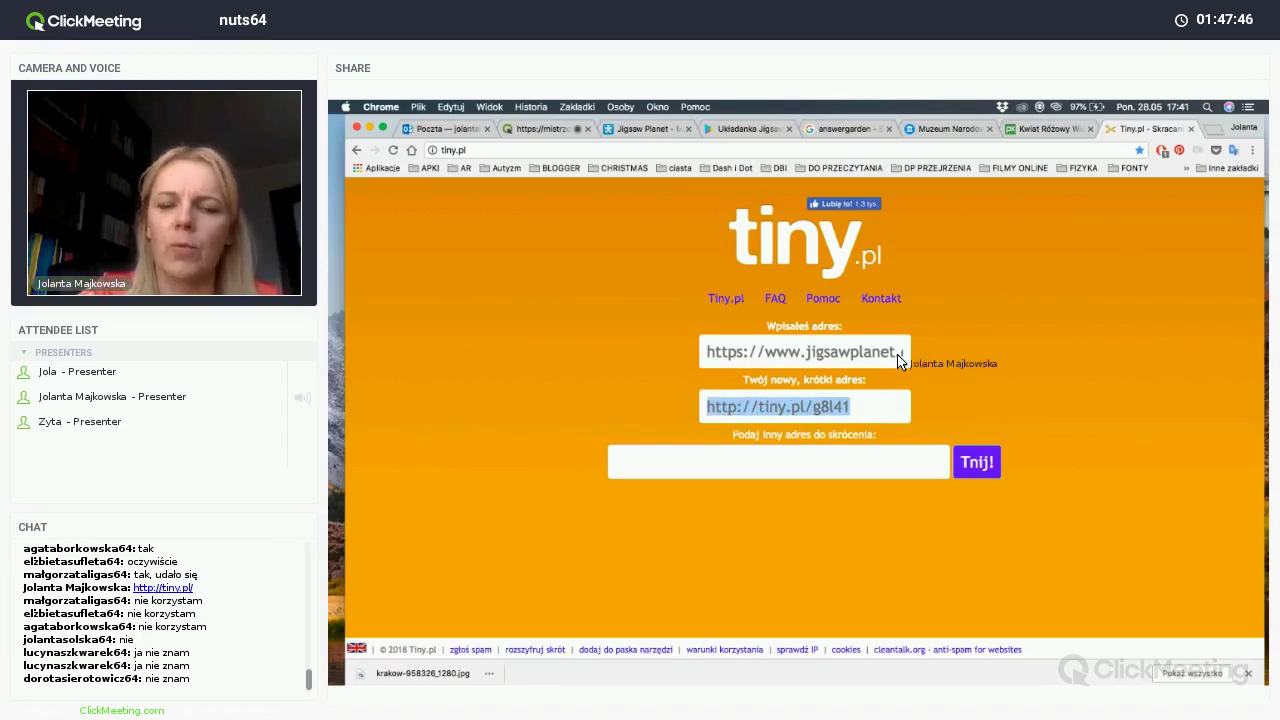
pyautogui.click(1214, 132)
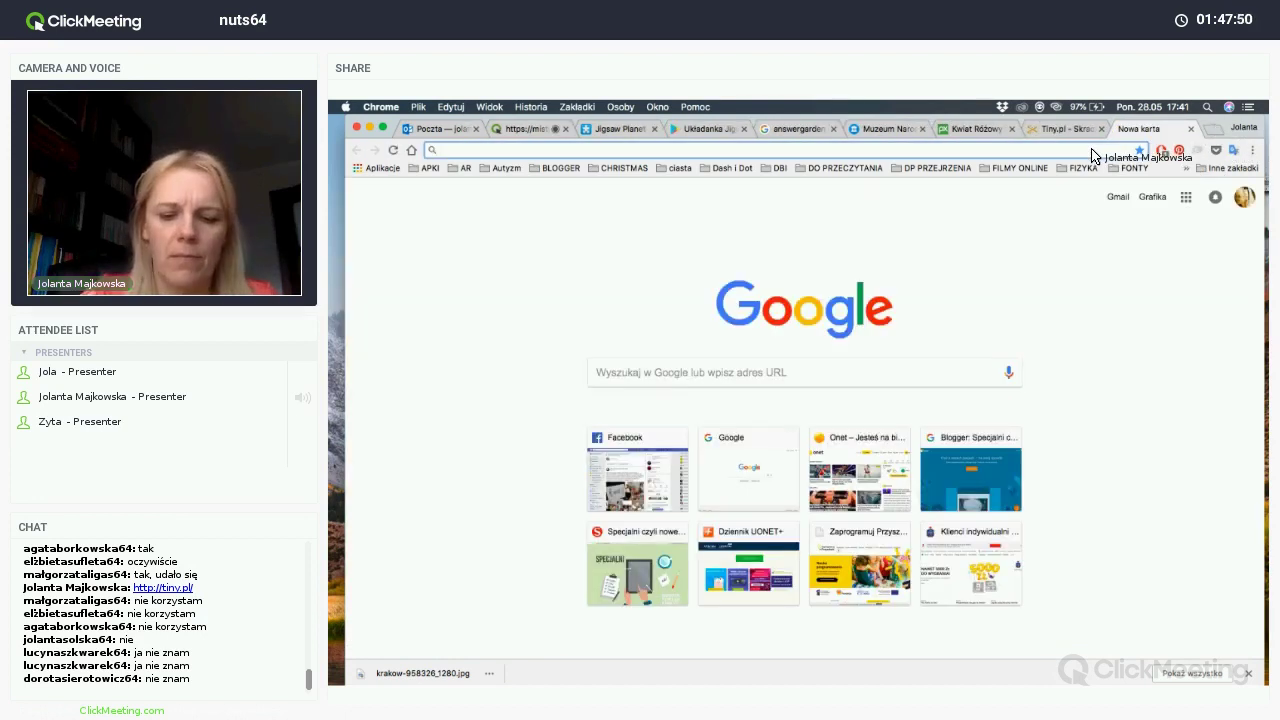
pyautogui.press('super+v')
pyautogui.press('Return')
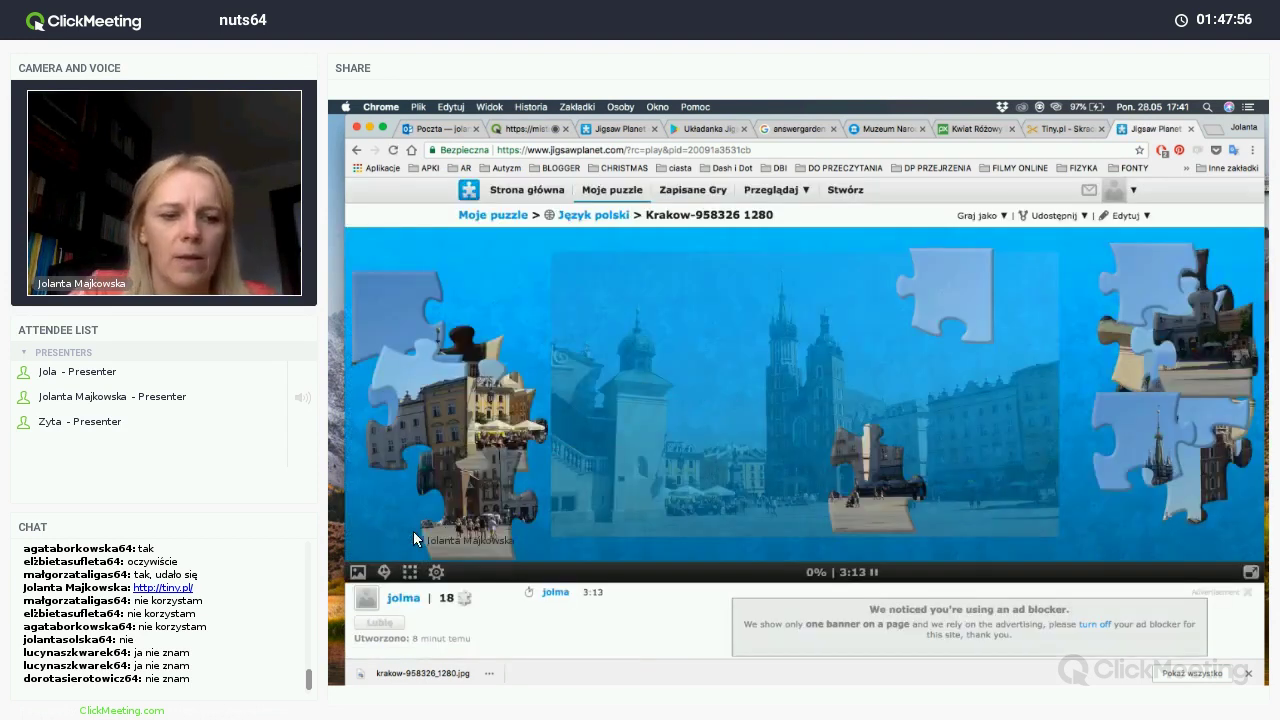
pyautogui.click(384, 571)
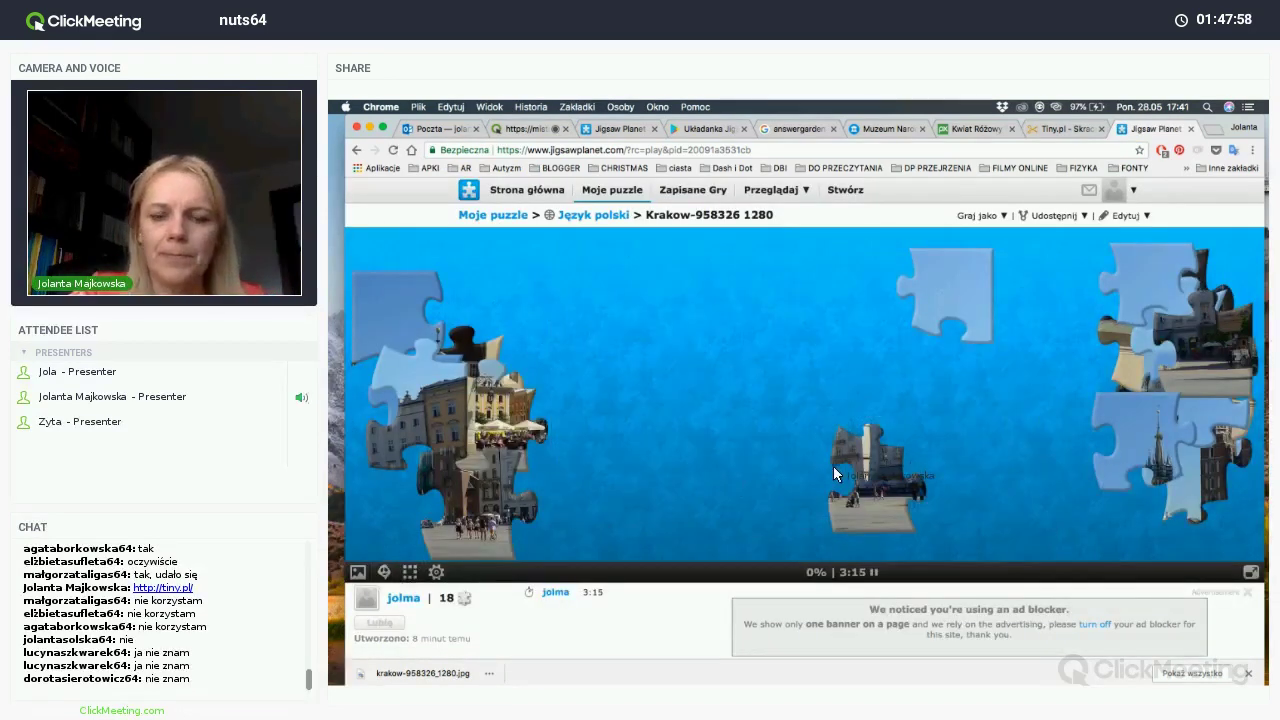
pyautogui.click(822, 497)
pyautogui.moveTo(822, 497)
pyautogui.mouseDown()
pyautogui.moveTo(950, 448)
pyautogui.moveTo(830, 485)
pyautogui.mouseUp()
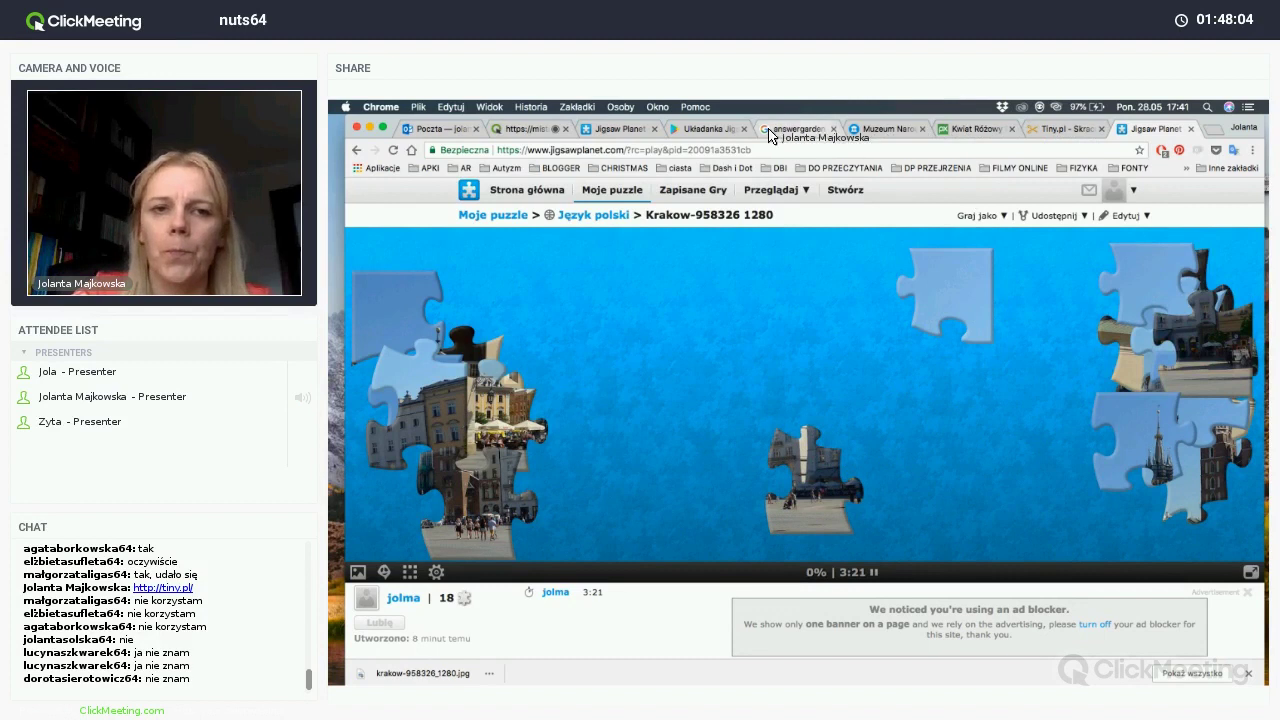
pyautogui.click(609, 133)
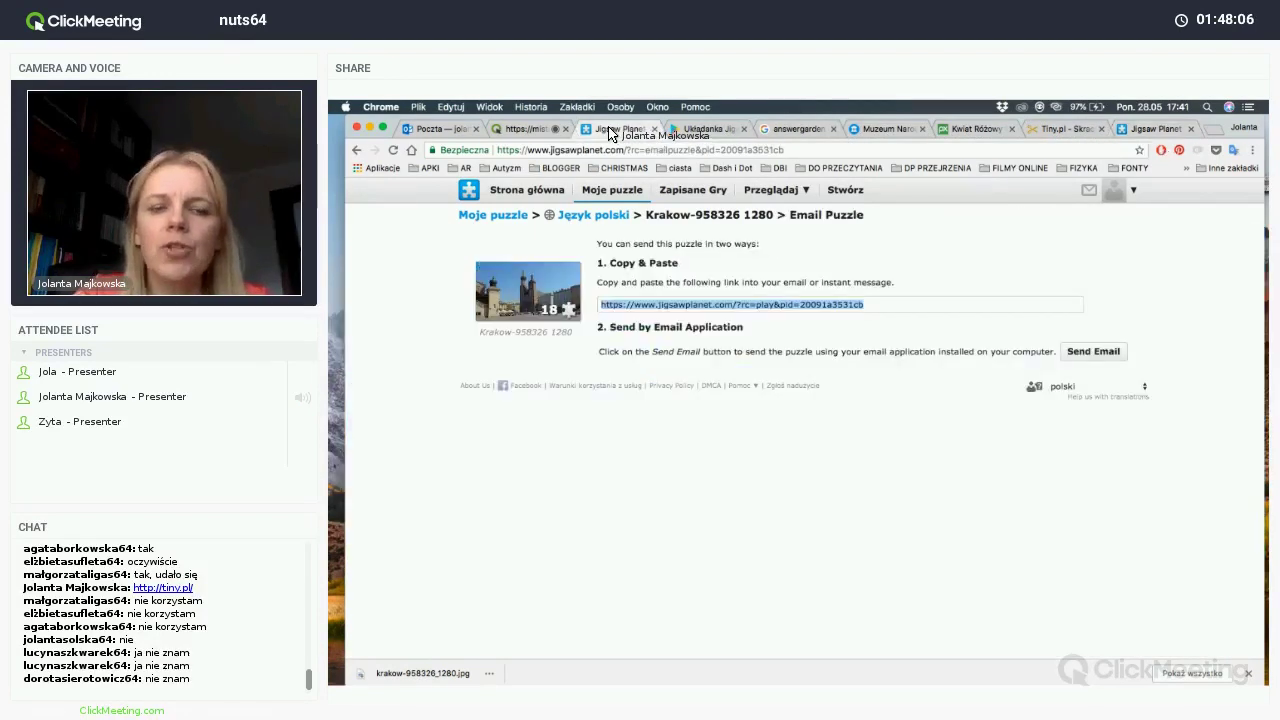
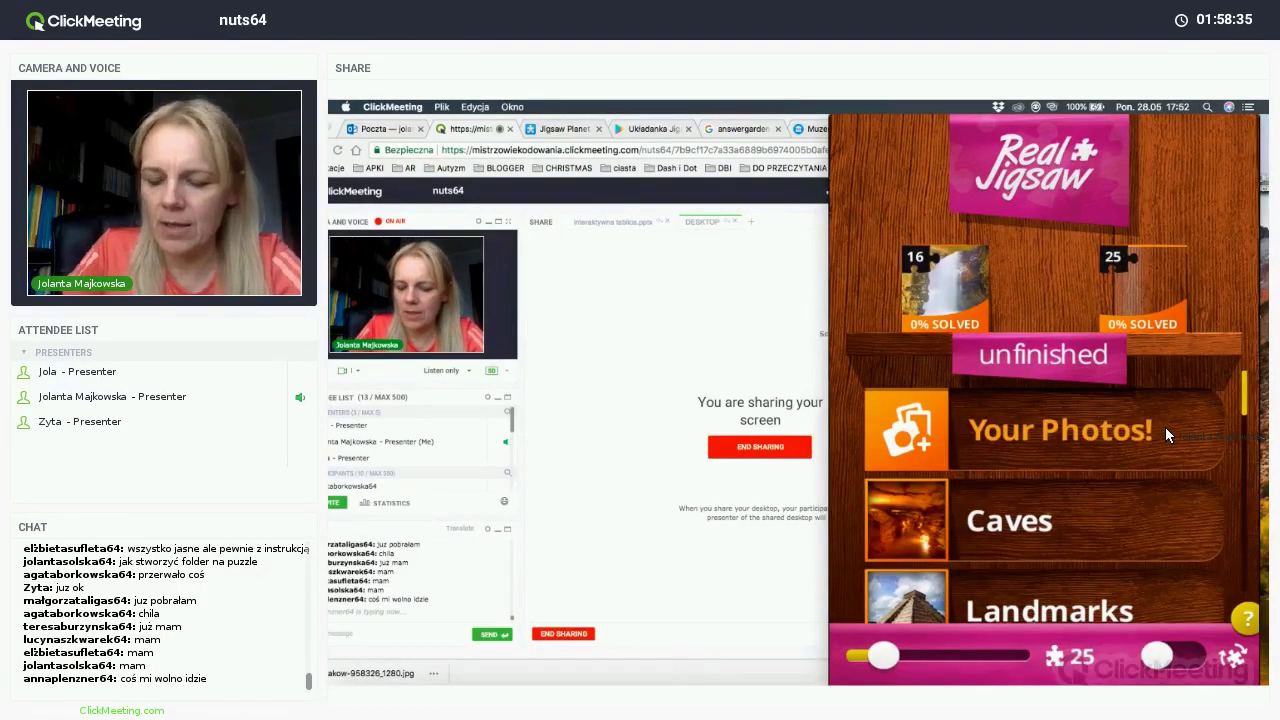
pyautogui.scroll(-1, 1166, 432)
pyautogui.scroll(-5, 1165, 427)
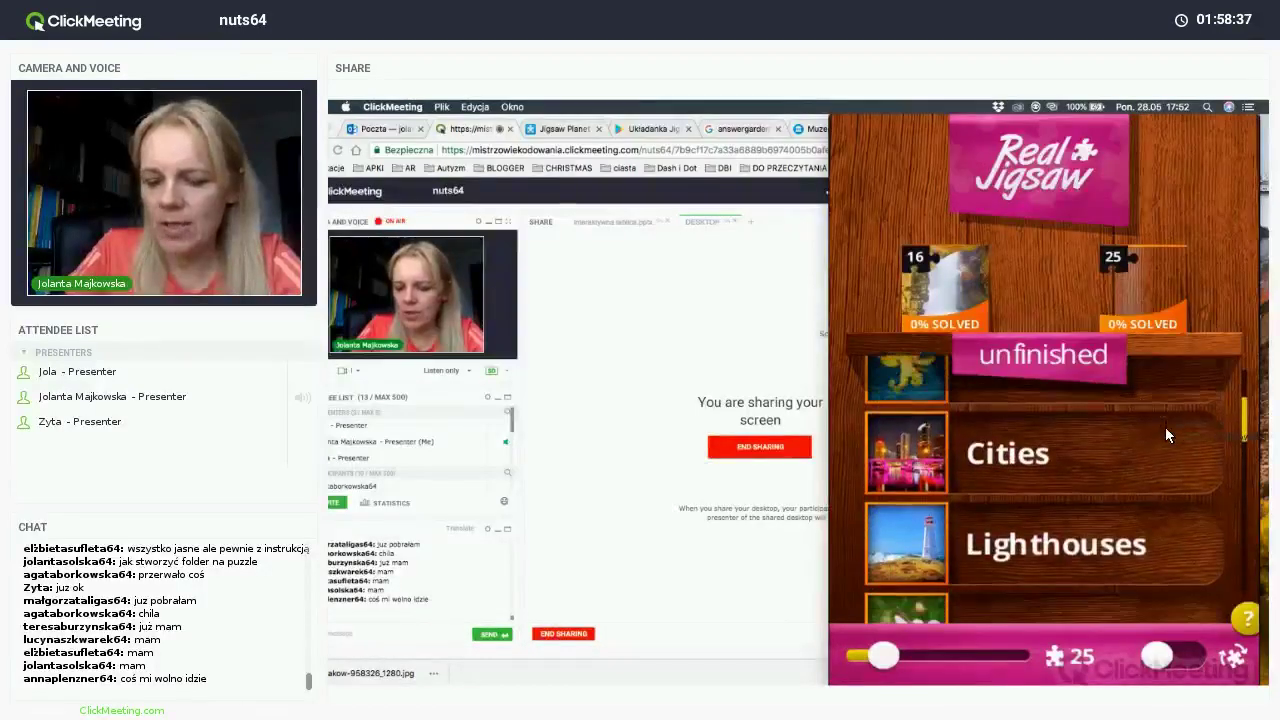
pyautogui.scroll(-4, 1165, 427)
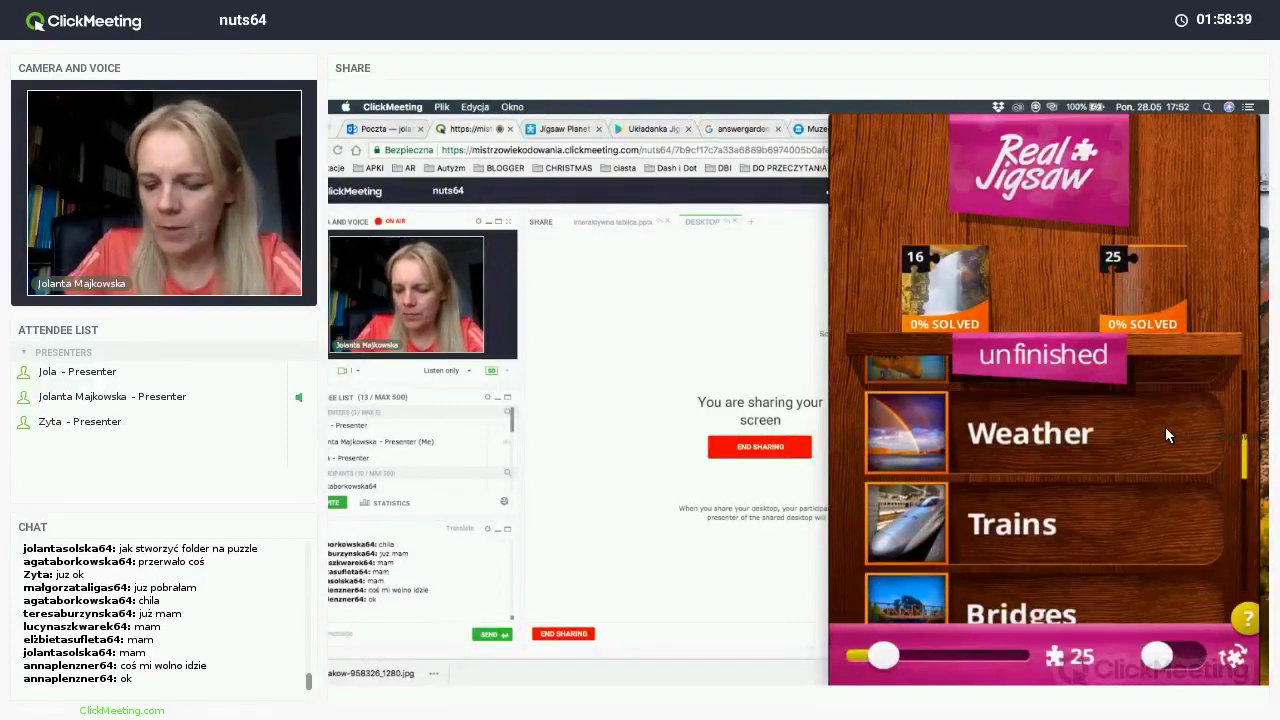
pyautogui.scroll(-4, 1165, 435)
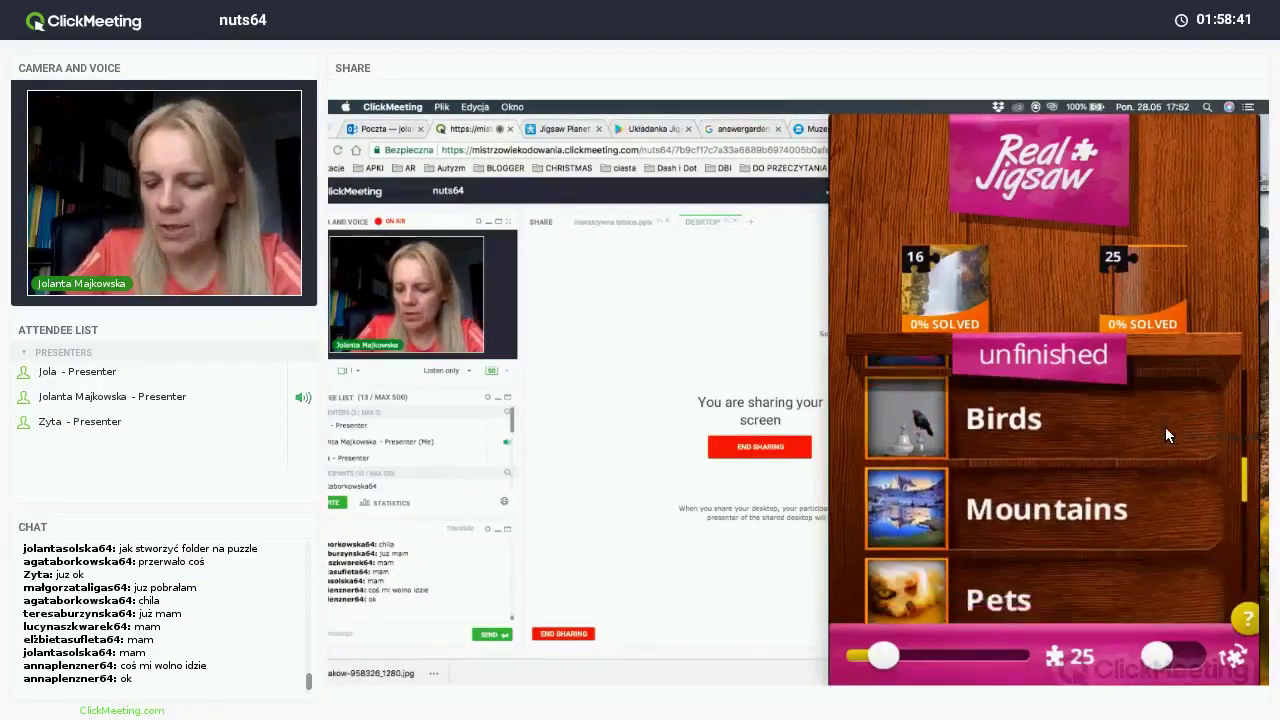
pyautogui.scroll(-6, 1165, 435)
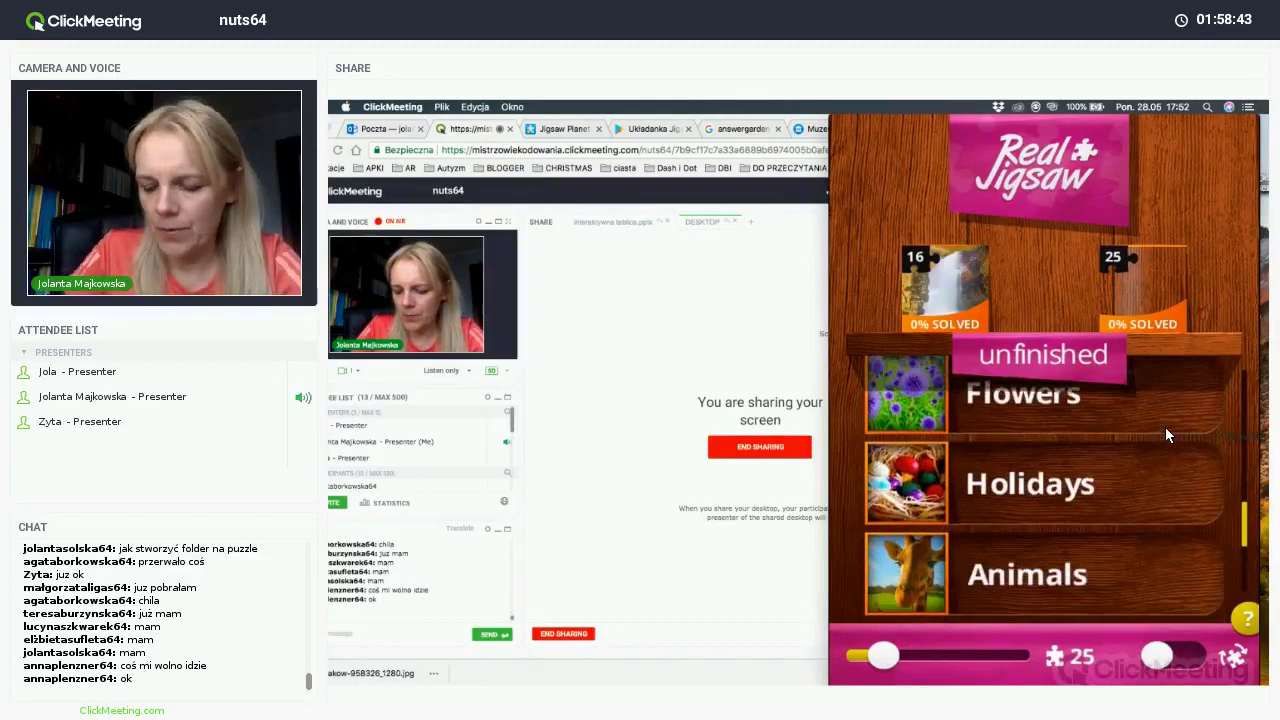
pyautogui.scroll(-3, 1165, 435)
pyautogui.scroll(5, 1165, 435)
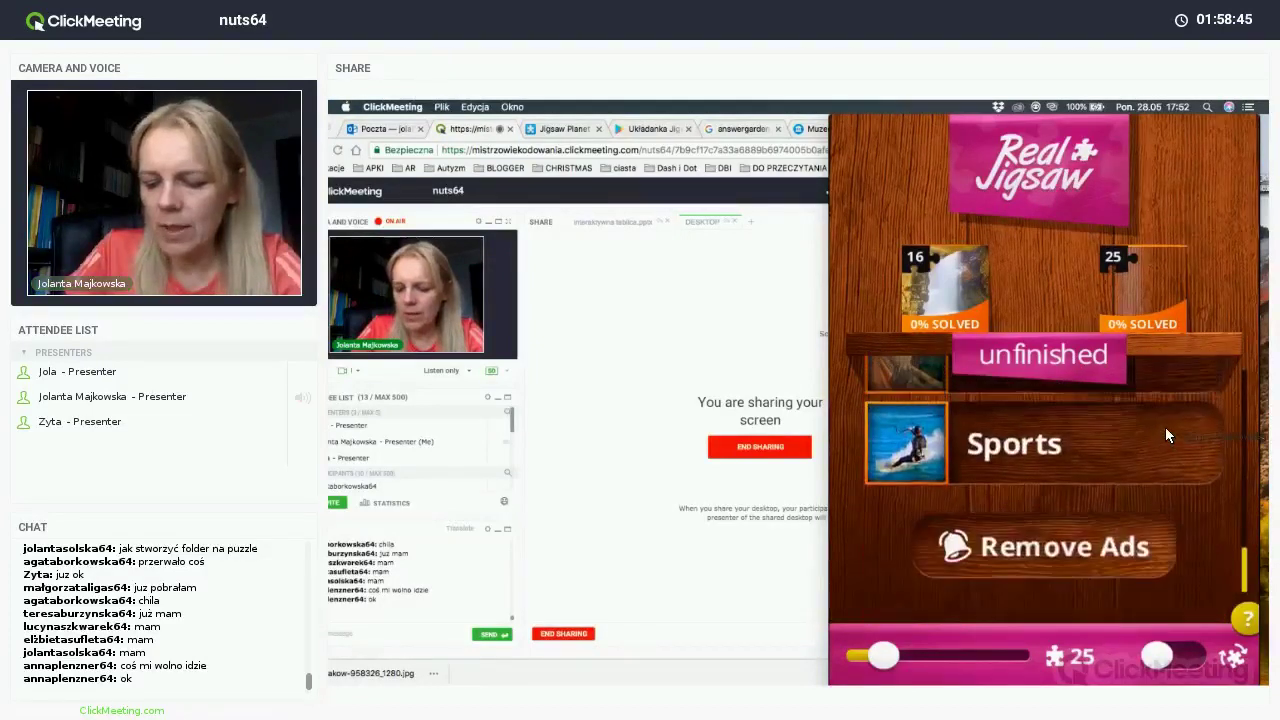
pyautogui.scroll(10, 1165, 435)
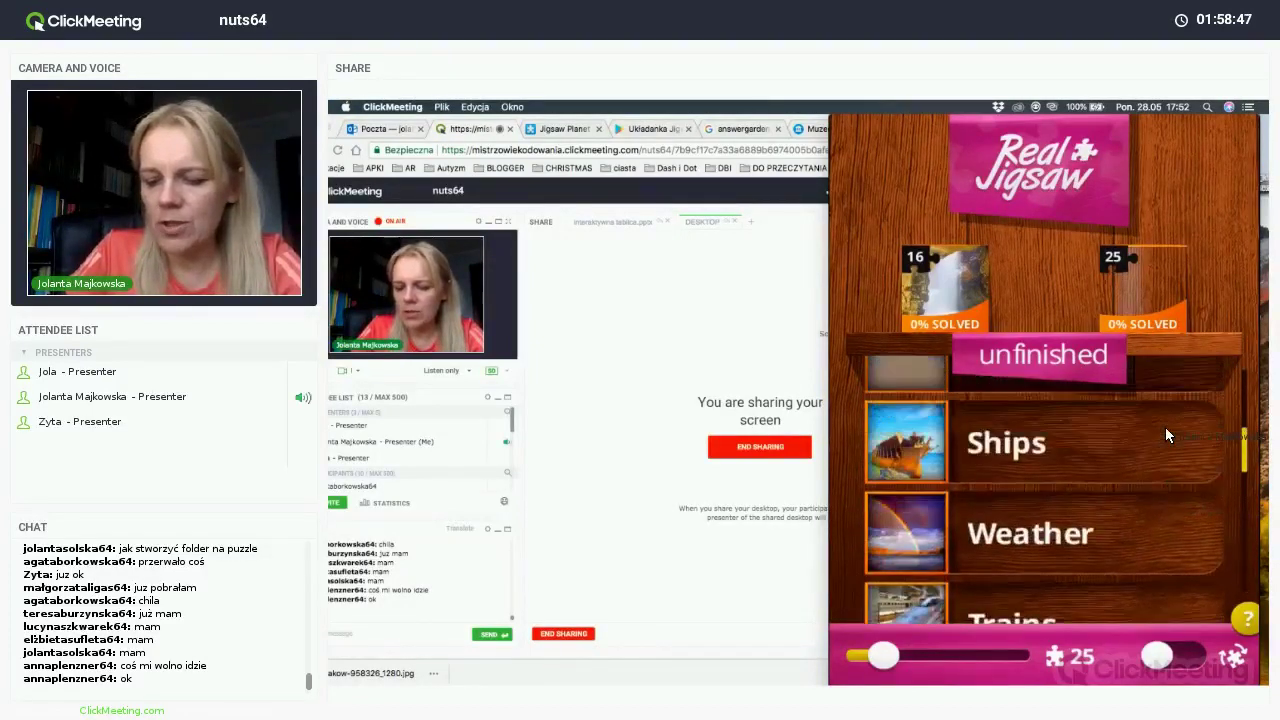
pyautogui.scroll(2, 1165, 427)
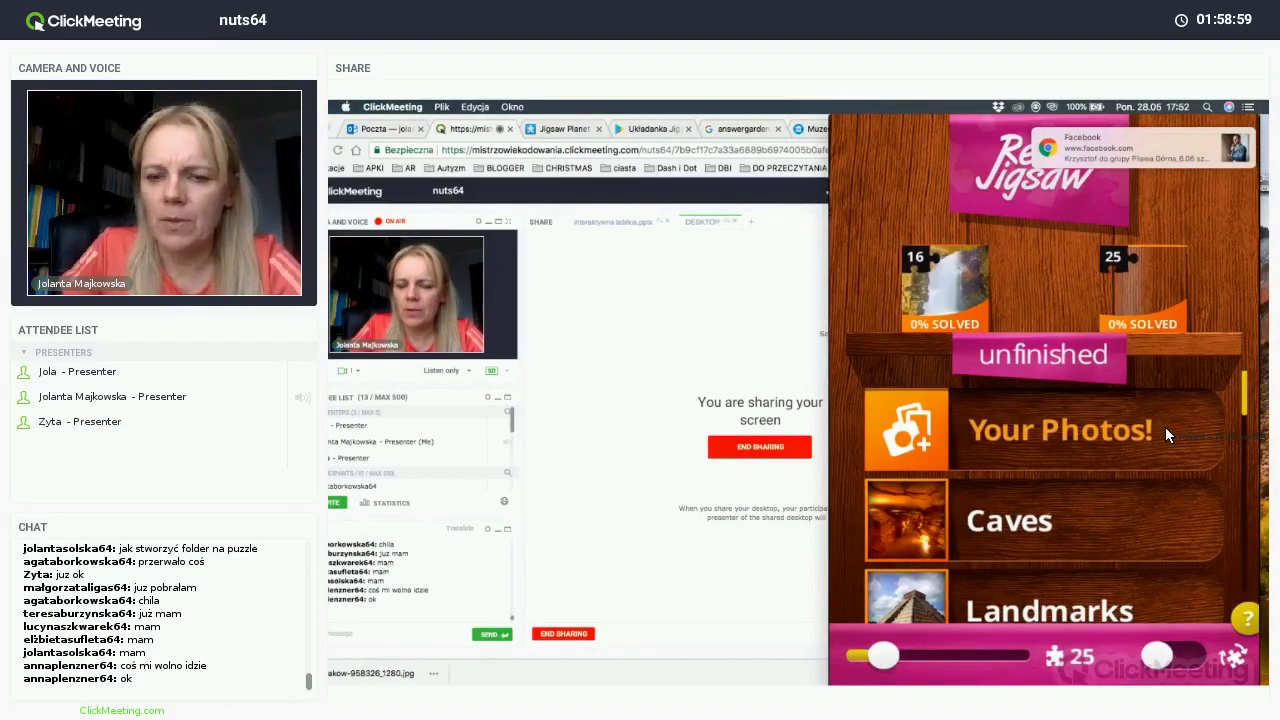
# Start a puzzle from an uploaded photo in Your Photos!, then turn Zoom and Drag off.
pyautogui.click(1166, 429)
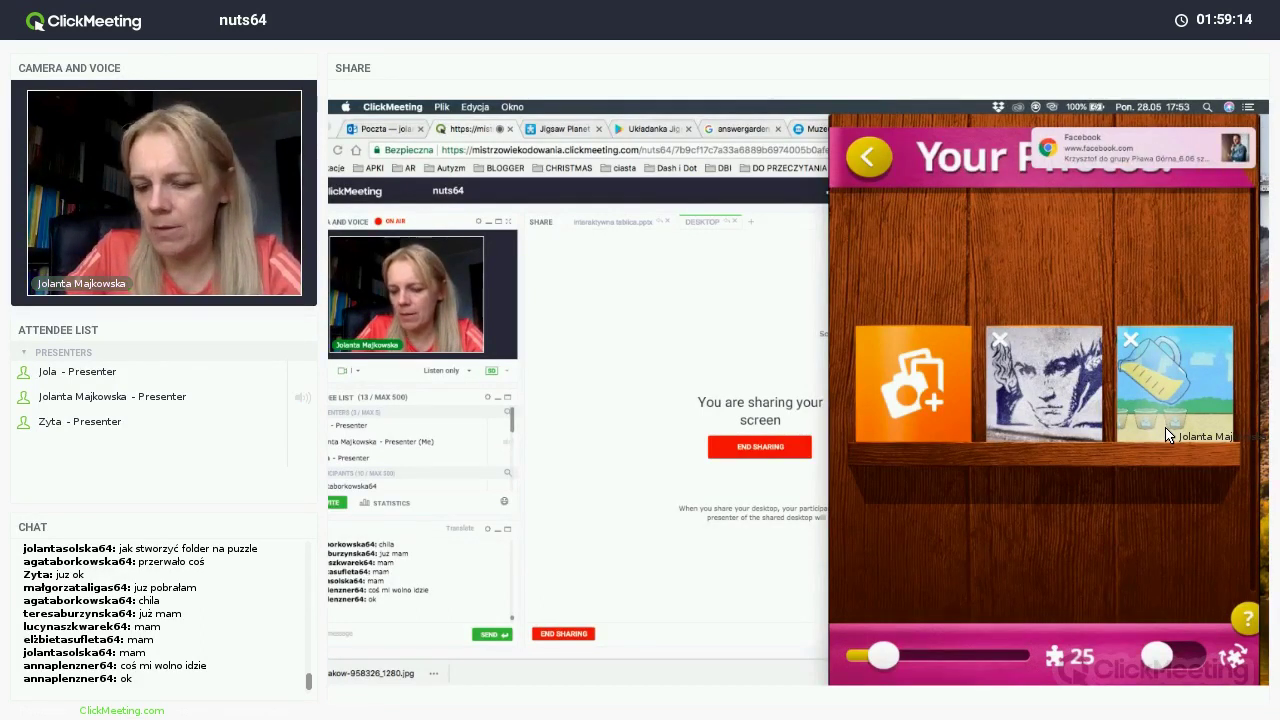
pyautogui.click(1165, 435)
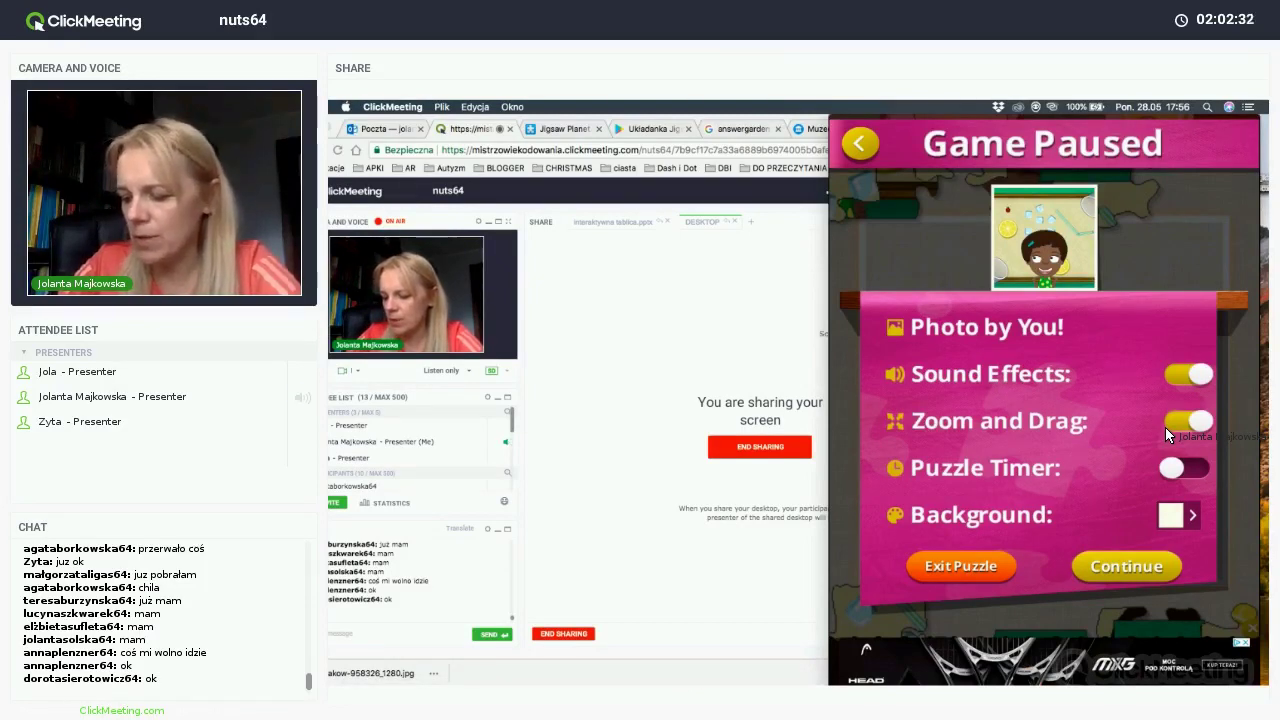
pyautogui.click(1167, 430)
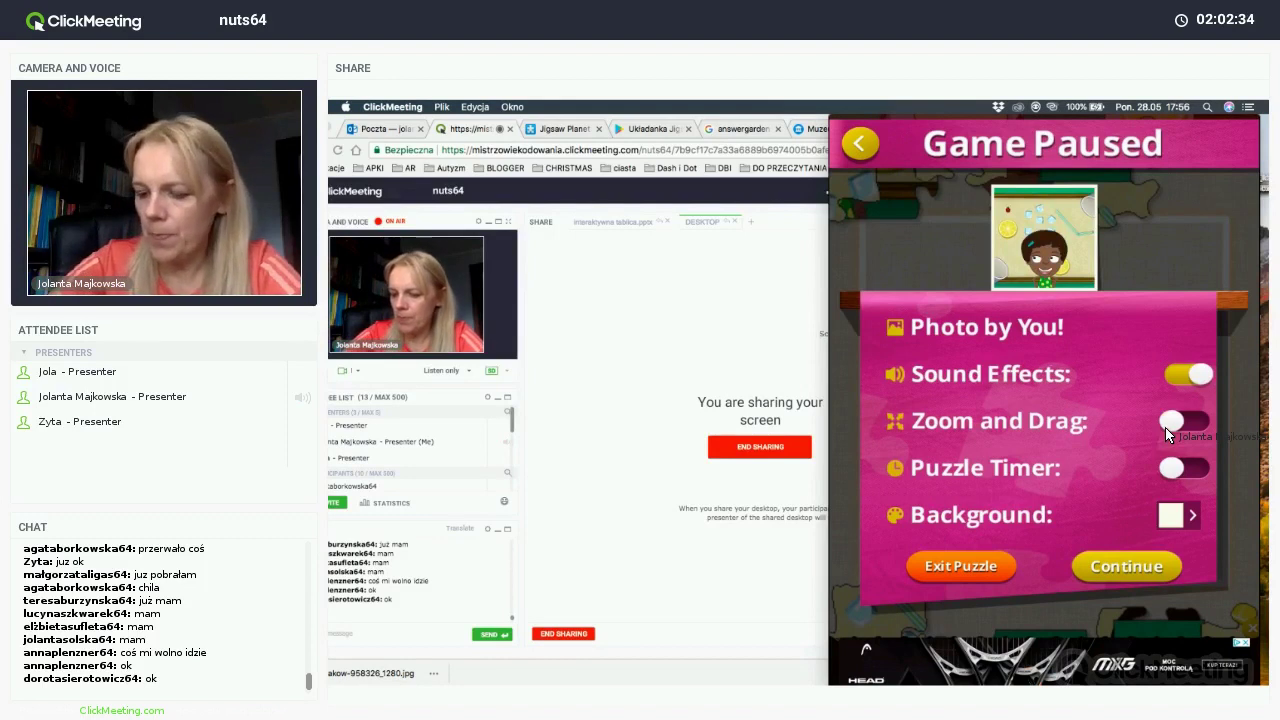
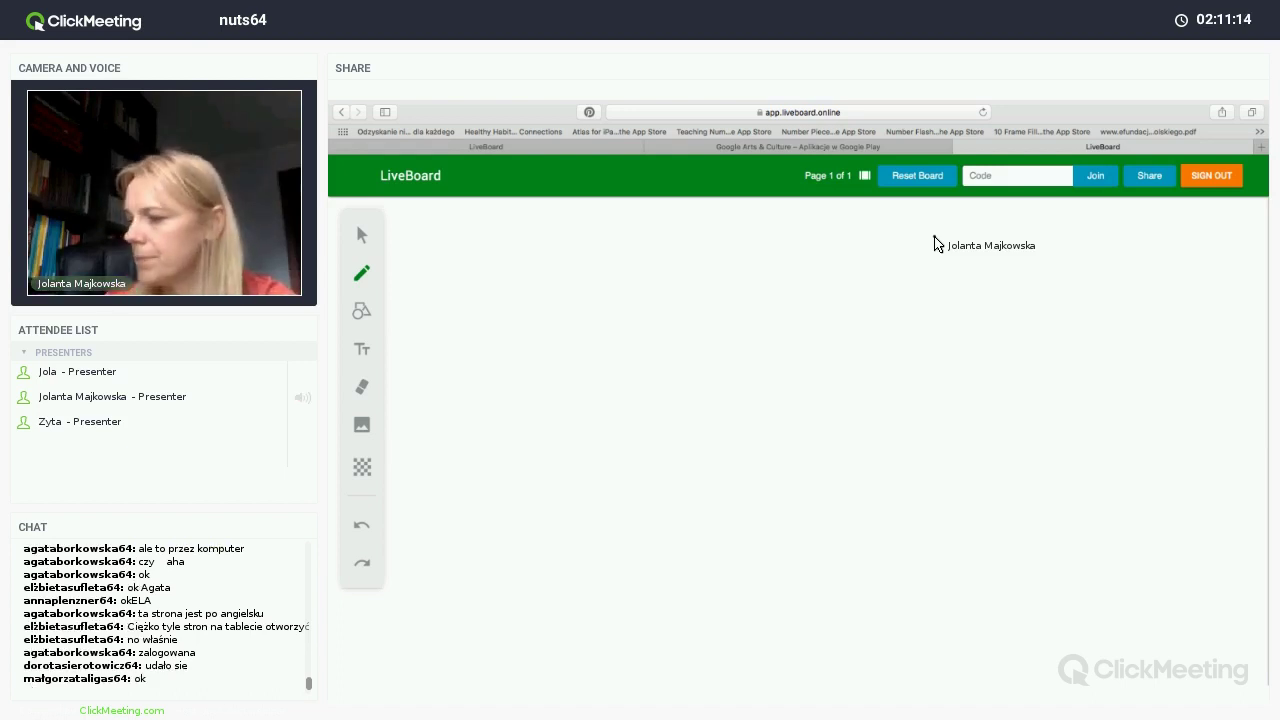
# Put a single small pencil dot near the top of the blank board.
pyautogui.click(934, 236)
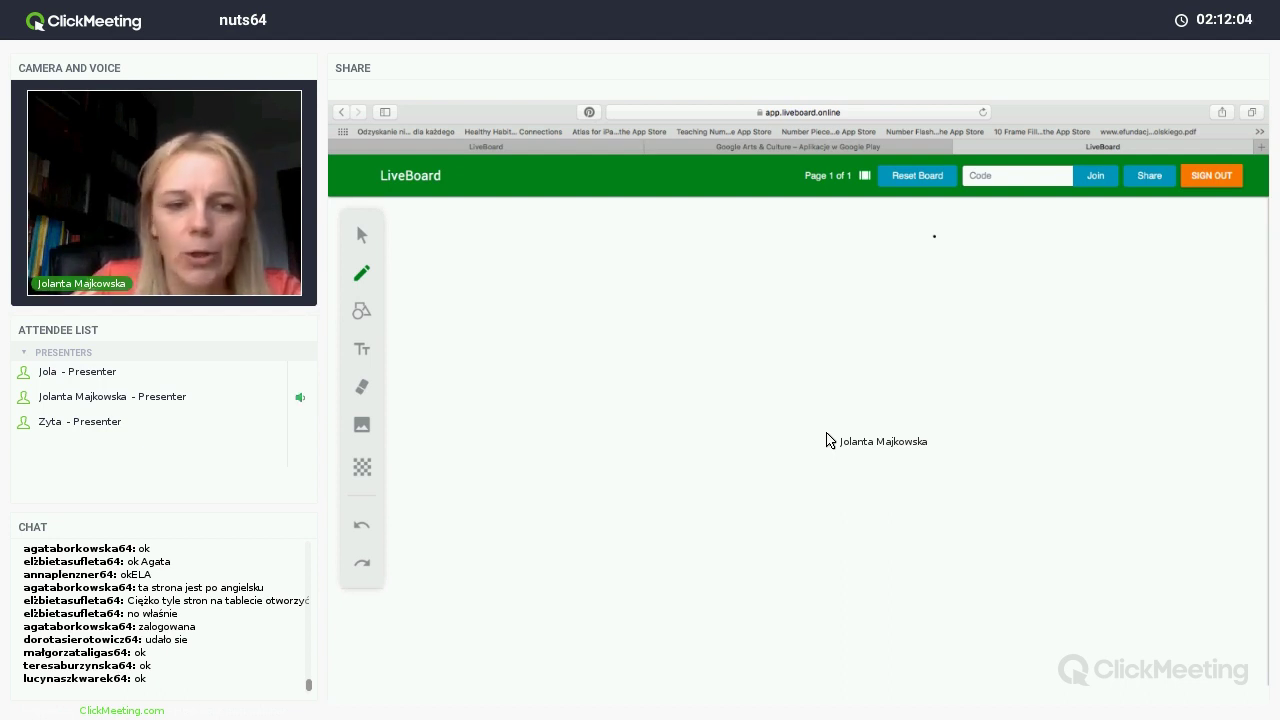
# Set the pen to 6px red and handwrite the presenter's first name across mid-board.
pyautogui.click(363, 274)
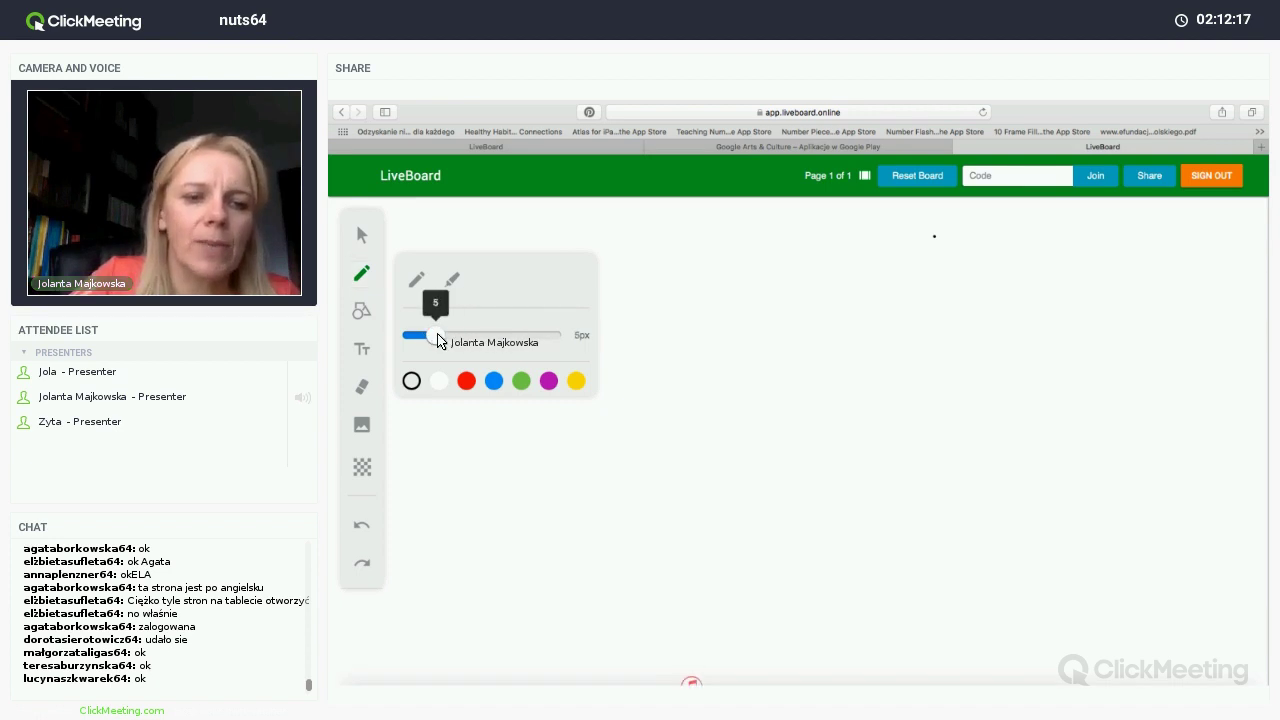
pyautogui.moveTo(428, 334); pyautogui.dragTo(437, 345)
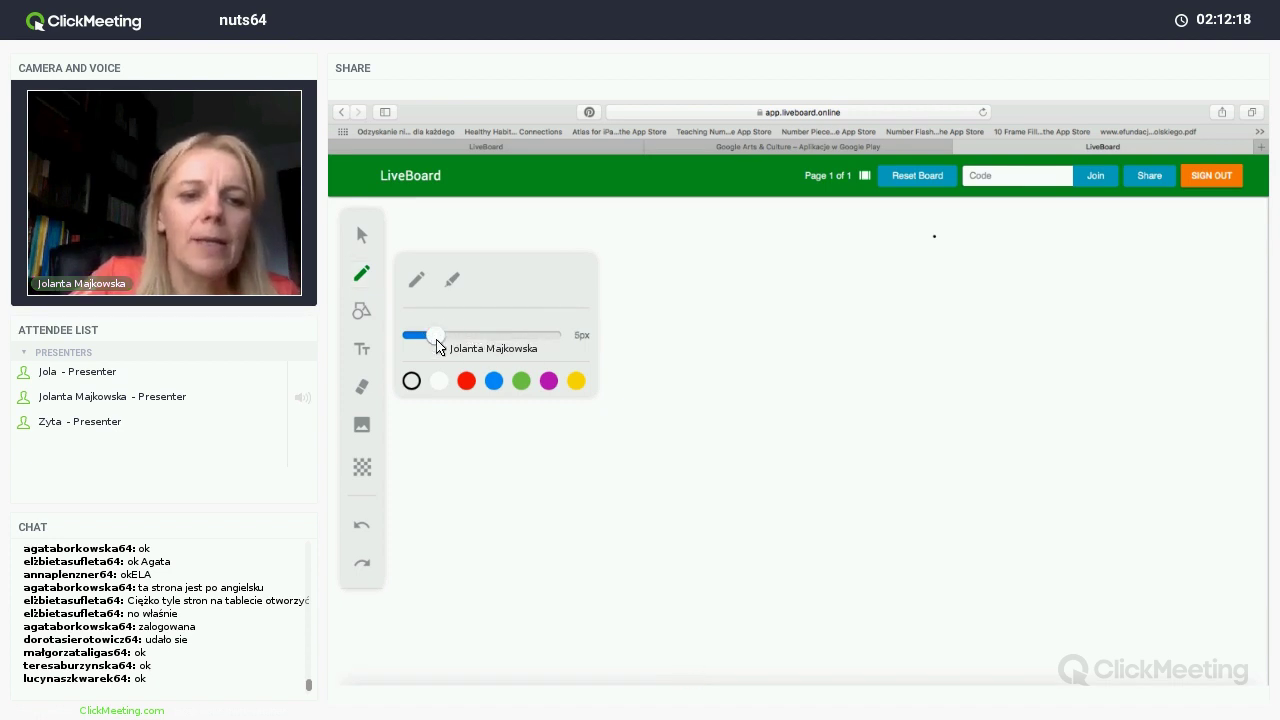
pyautogui.click(467, 381)
pyautogui.click(493, 381)
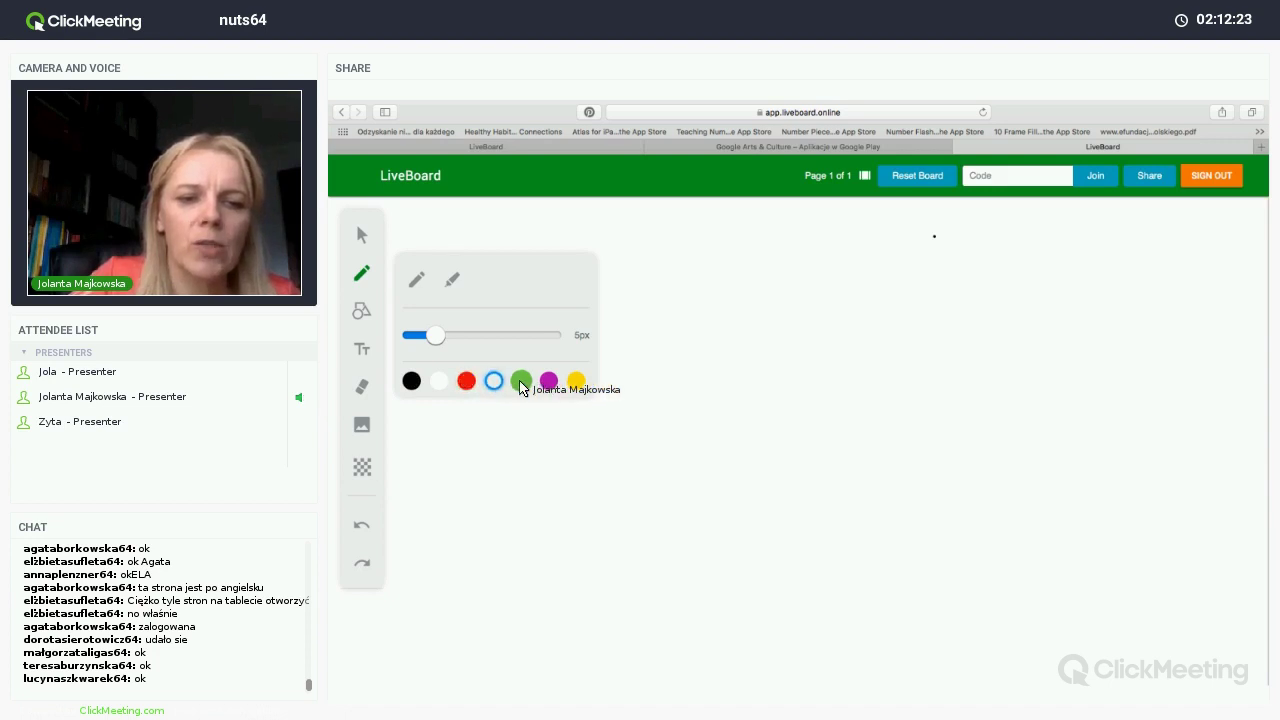
pyautogui.click(521, 381)
pyautogui.click(548, 381)
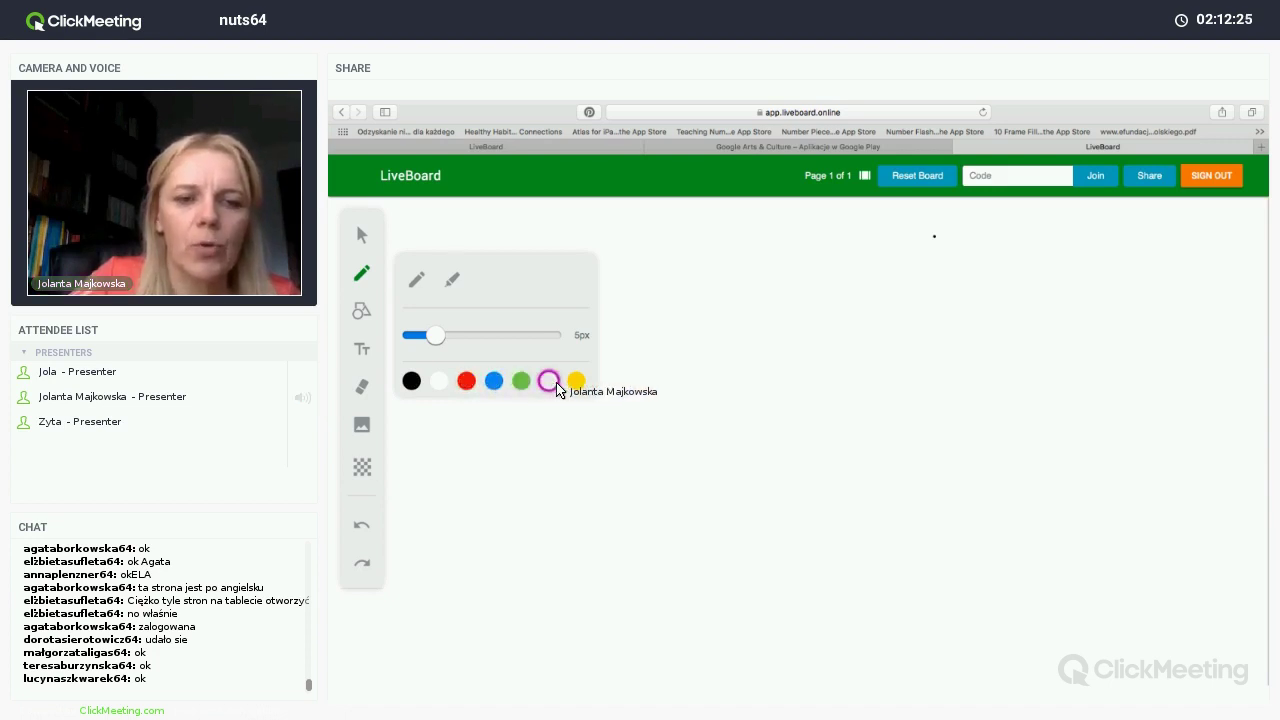
pyautogui.click(466, 381)
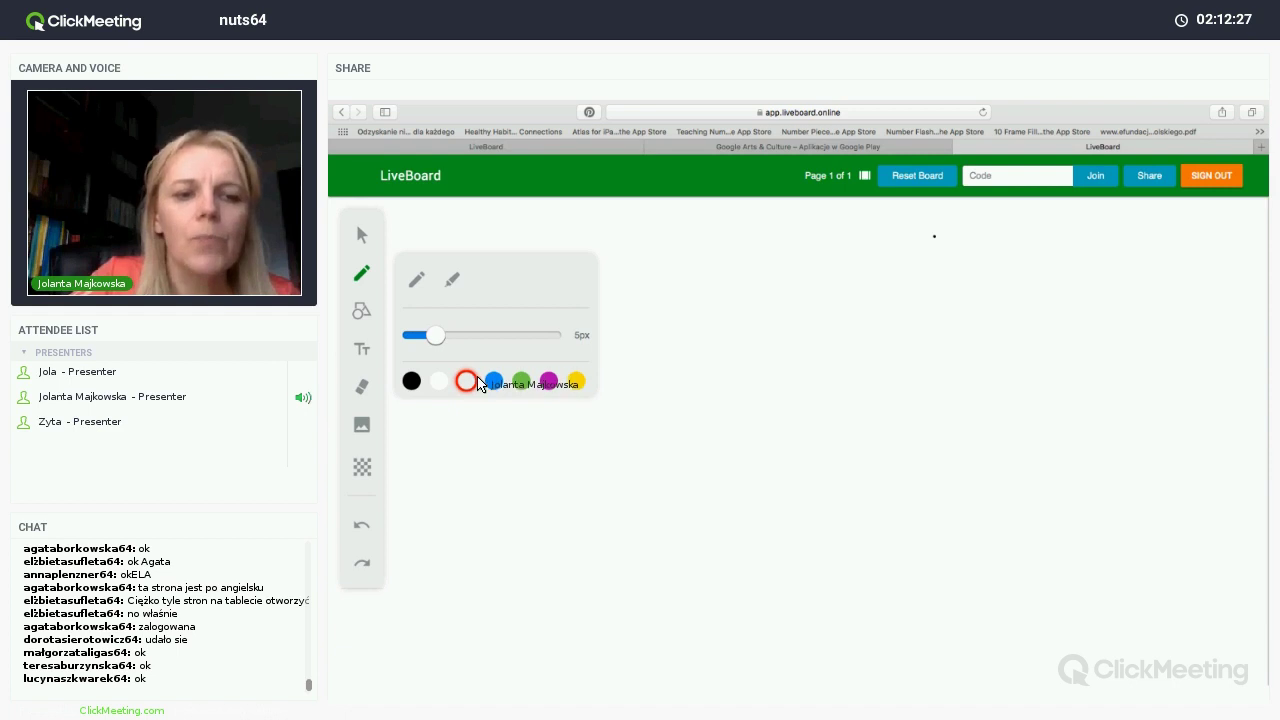
pyautogui.moveTo(449, 340)
pyautogui.mouseDown()
pyautogui.moveTo(523, 343)
pyautogui.moveTo(418, 338)
pyautogui.moveTo(553, 338)
pyautogui.moveTo(410, 340)
pyautogui.moveTo(444, 340)
pyautogui.mouseUp()
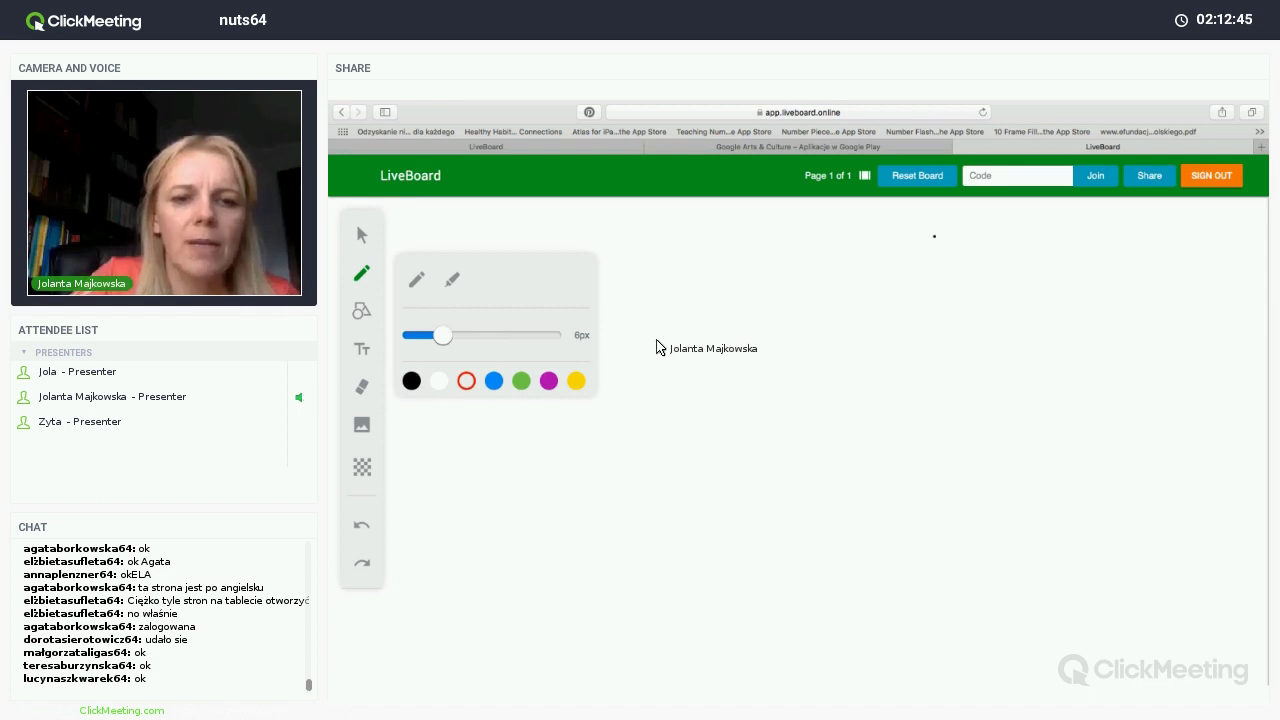
pyautogui.moveTo(657, 340)
pyautogui.mouseDown()
pyautogui.moveTo(697, 337)
pyautogui.moveTo(698, 420)
pyautogui.moveTo(680, 417)
pyautogui.moveTo(708, 366)
pyautogui.moveTo(757, 382)
pyautogui.moveTo(756, 338)
pyautogui.moveTo(786, 388)
pyautogui.moveTo(834, 362)
pyautogui.moveTo(817, 363)
pyautogui.moveTo(846, 390)
pyautogui.moveTo(867, 386)
pyautogui.mouseUp()
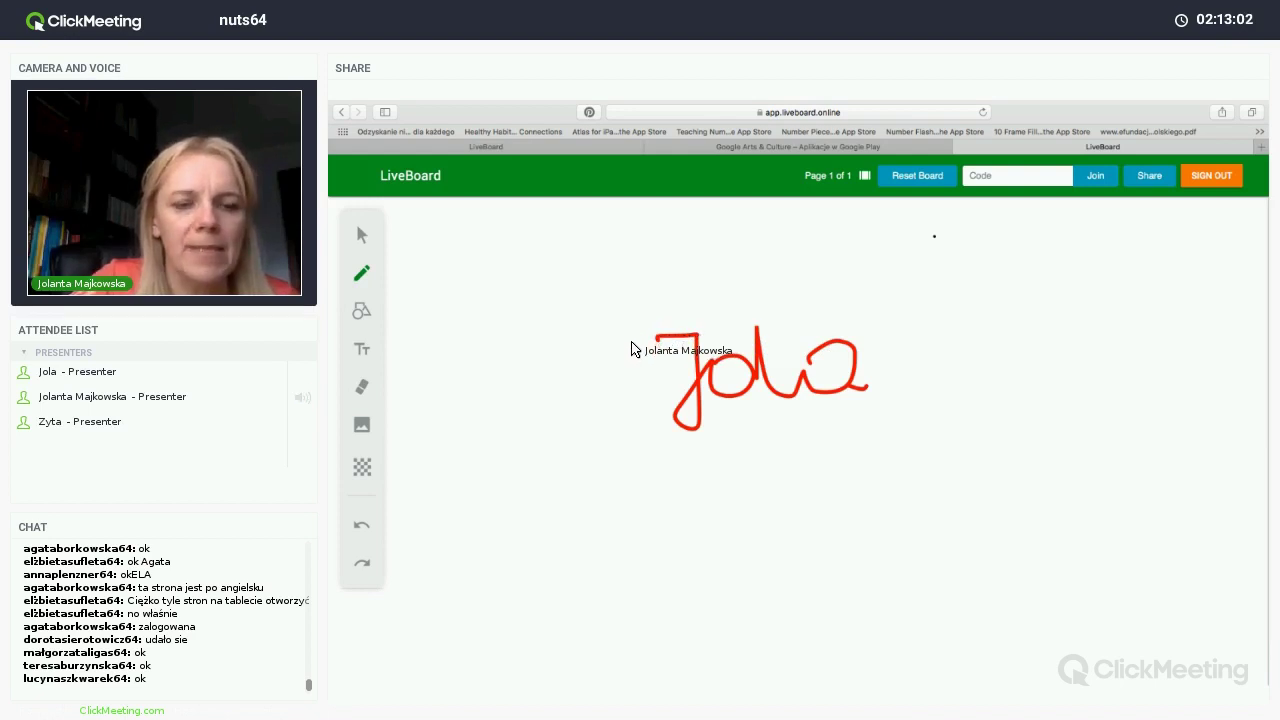
pyautogui.click(363, 311)
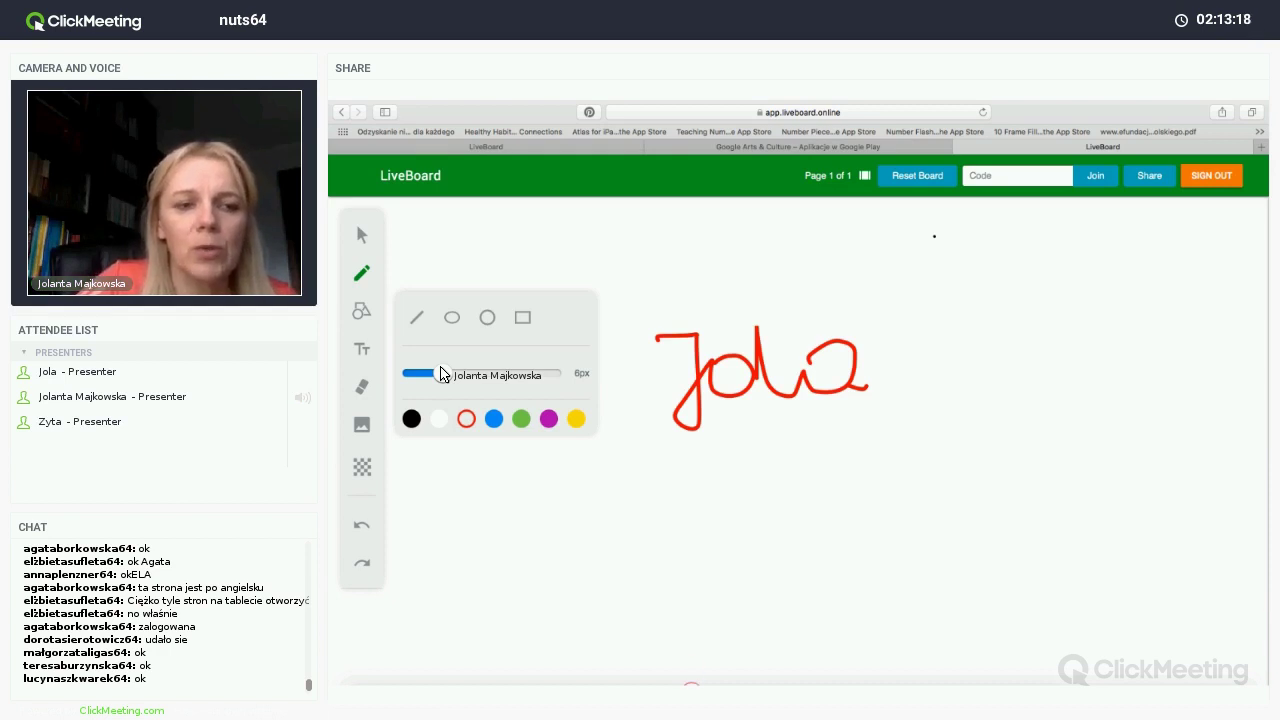
# Draw a filled blue rectangle below the handwritten name.
pyautogui.click(494, 418)
pyautogui.click(521, 419)
pyautogui.click(548, 418)
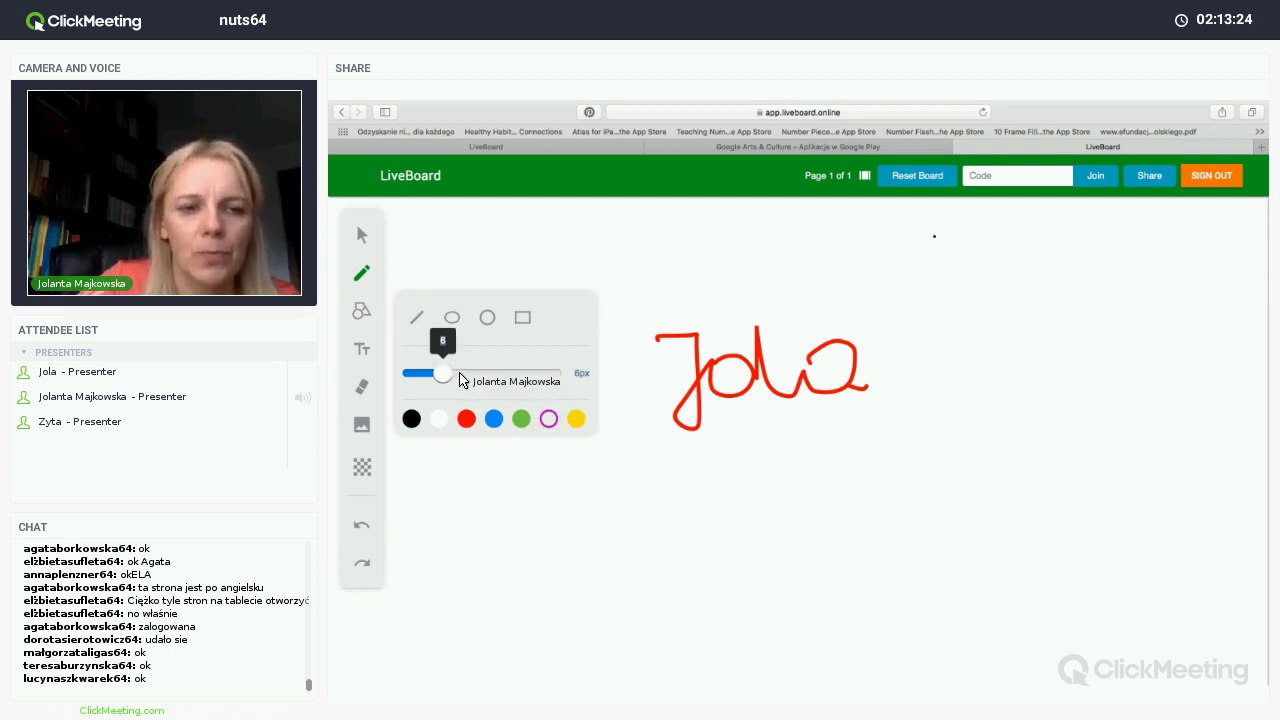
pyautogui.moveTo(463, 380)
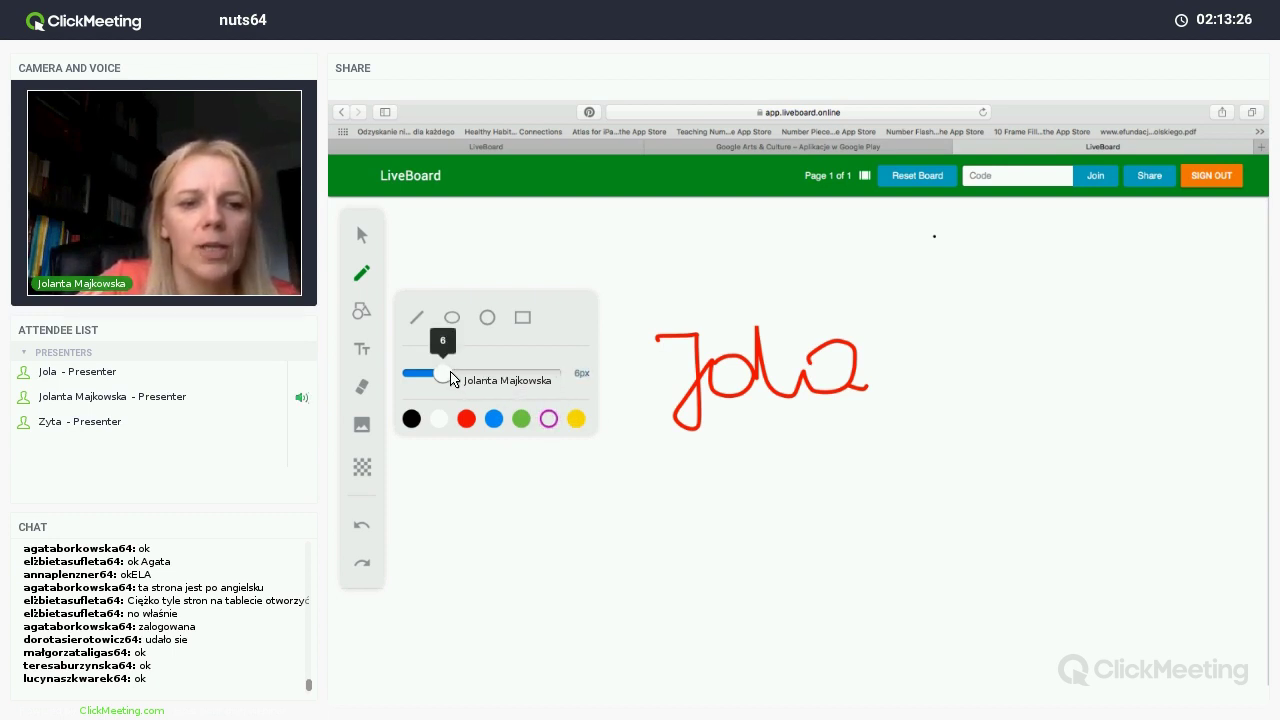
pyautogui.click(520, 325)
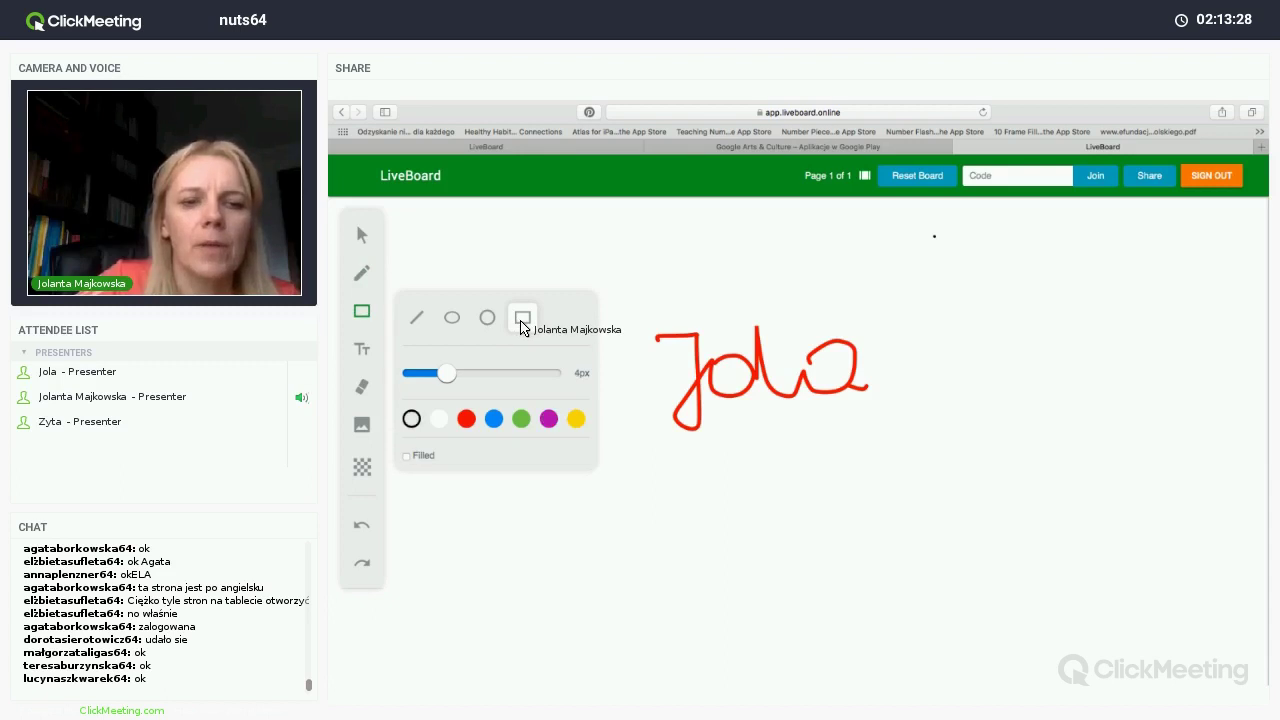
pyautogui.click(407, 456)
pyautogui.click(494, 418)
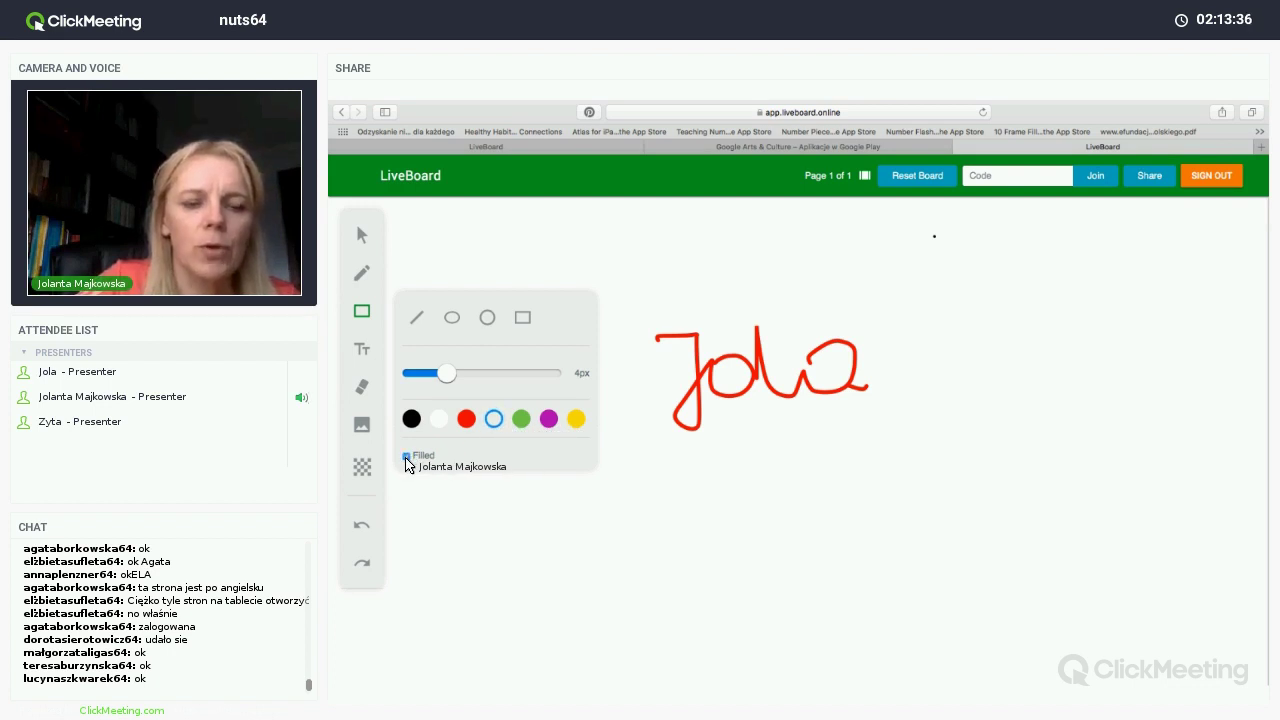
pyautogui.click(522, 316)
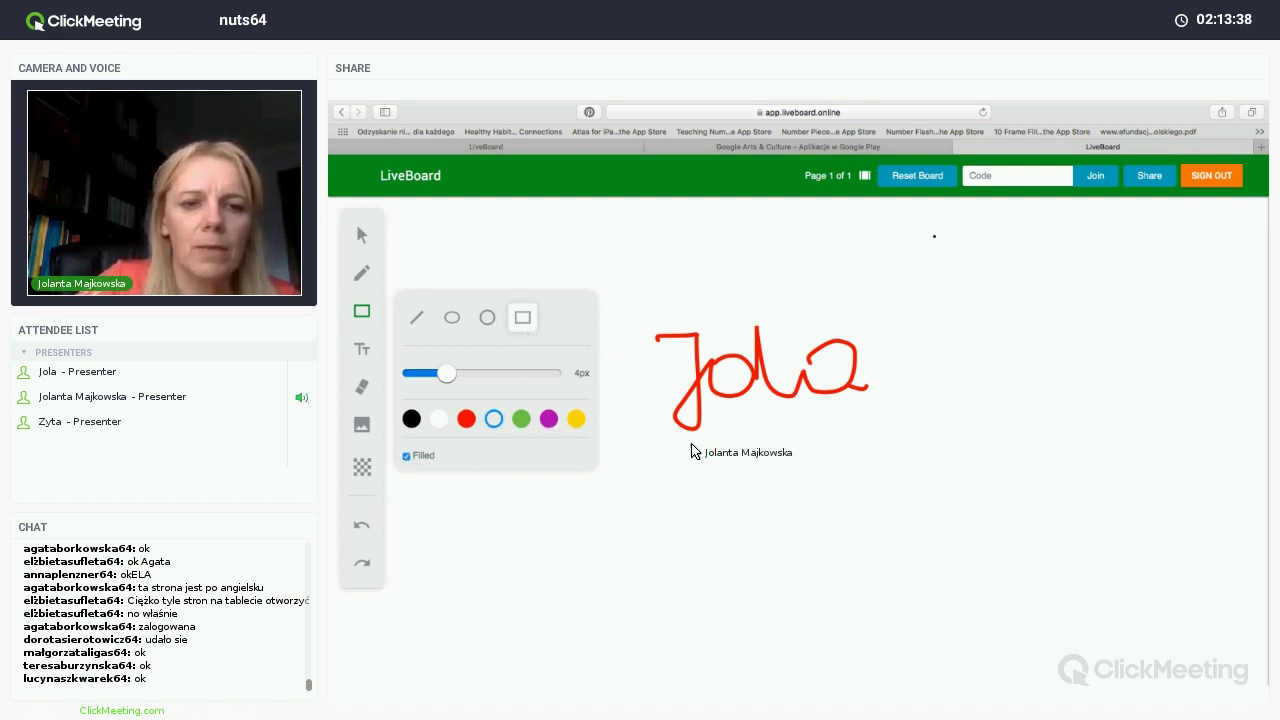
pyautogui.moveTo(704, 454); pyautogui.dragTo(895, 596)
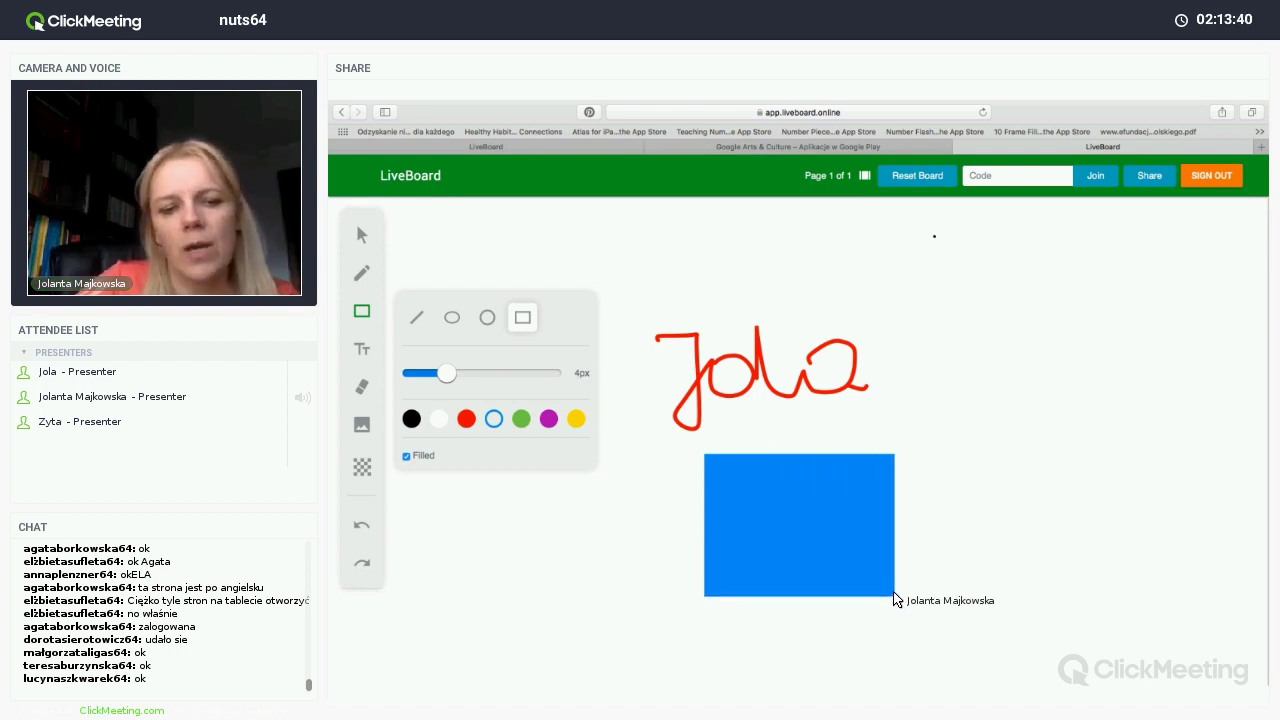
# Make that rectangle a red outline, then draw a taller red outline rectangle at upper right.
pyautogui.moveTo(738, 513); pyautogui.dragTo(716, 511)
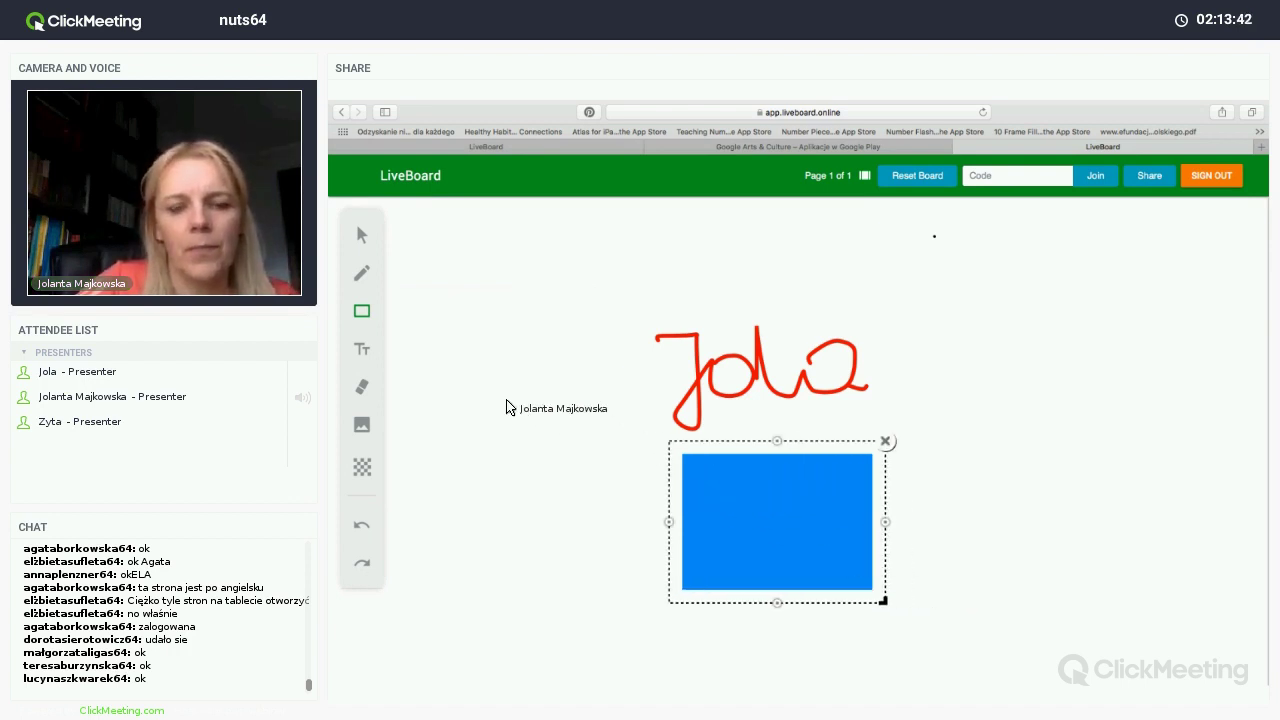
pyautogui.click(362, 312)
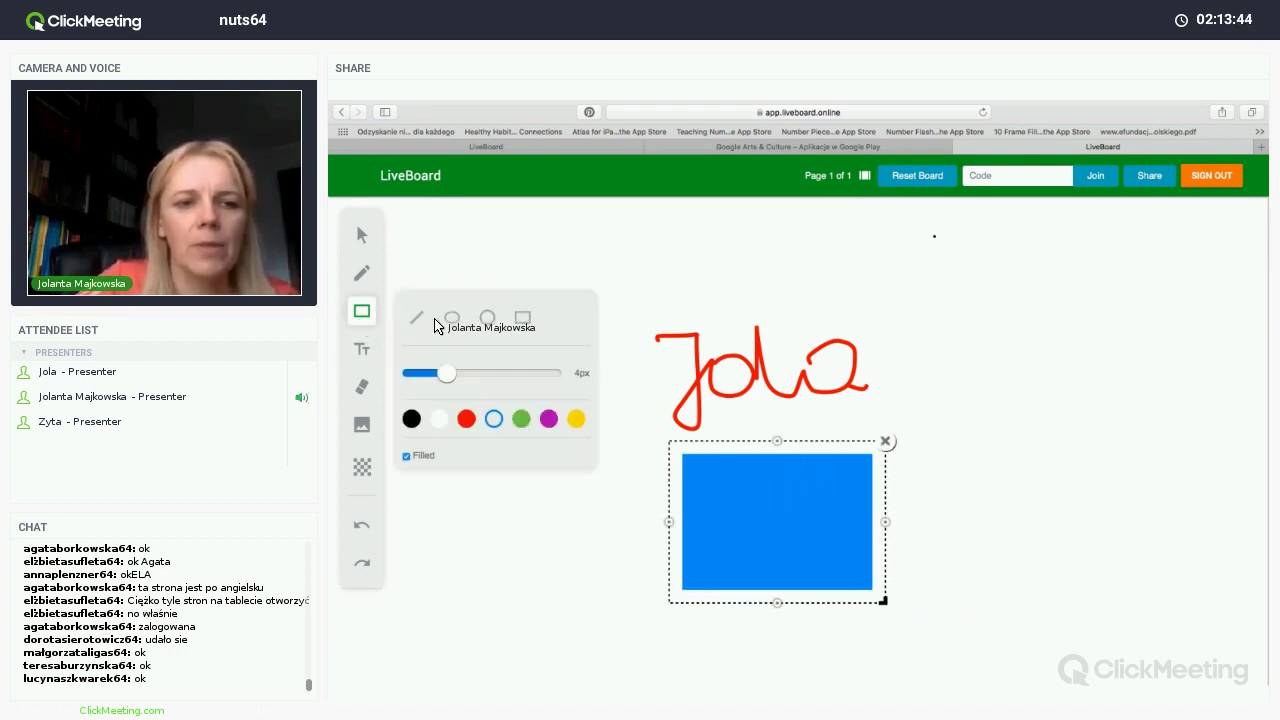
pyautogui.click(466, 418)
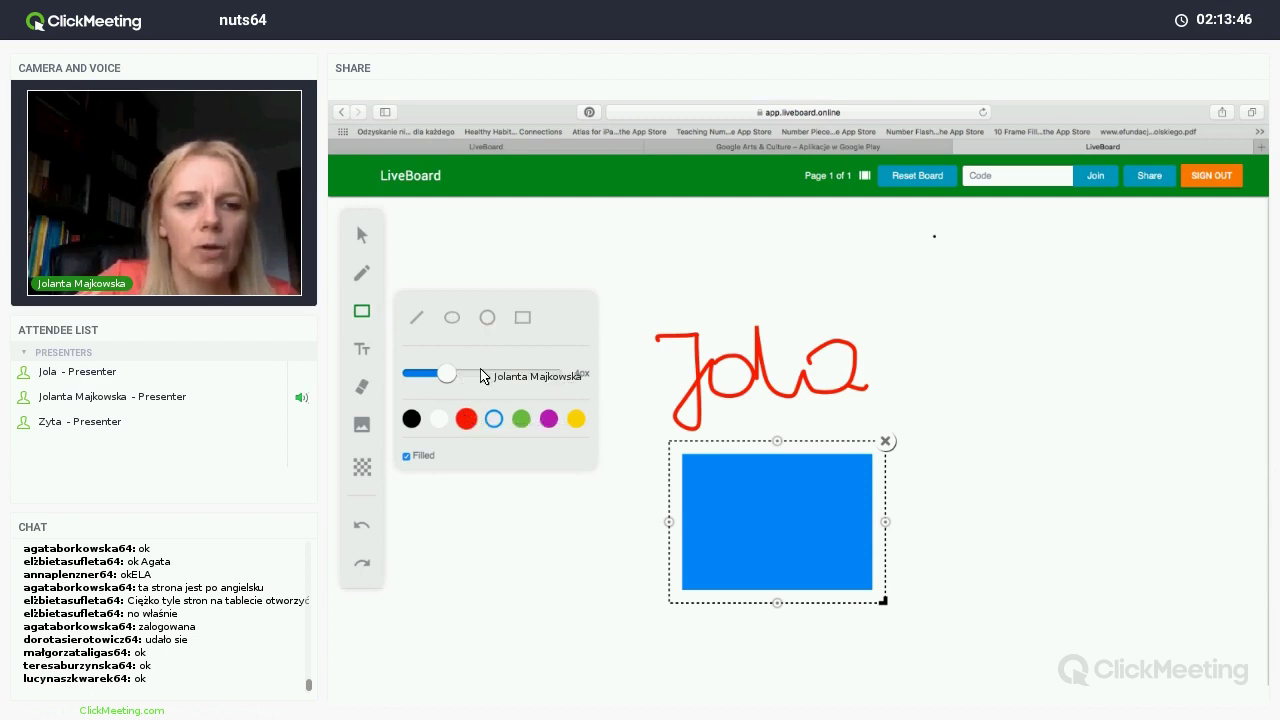
pyautogui.click(466, 420)
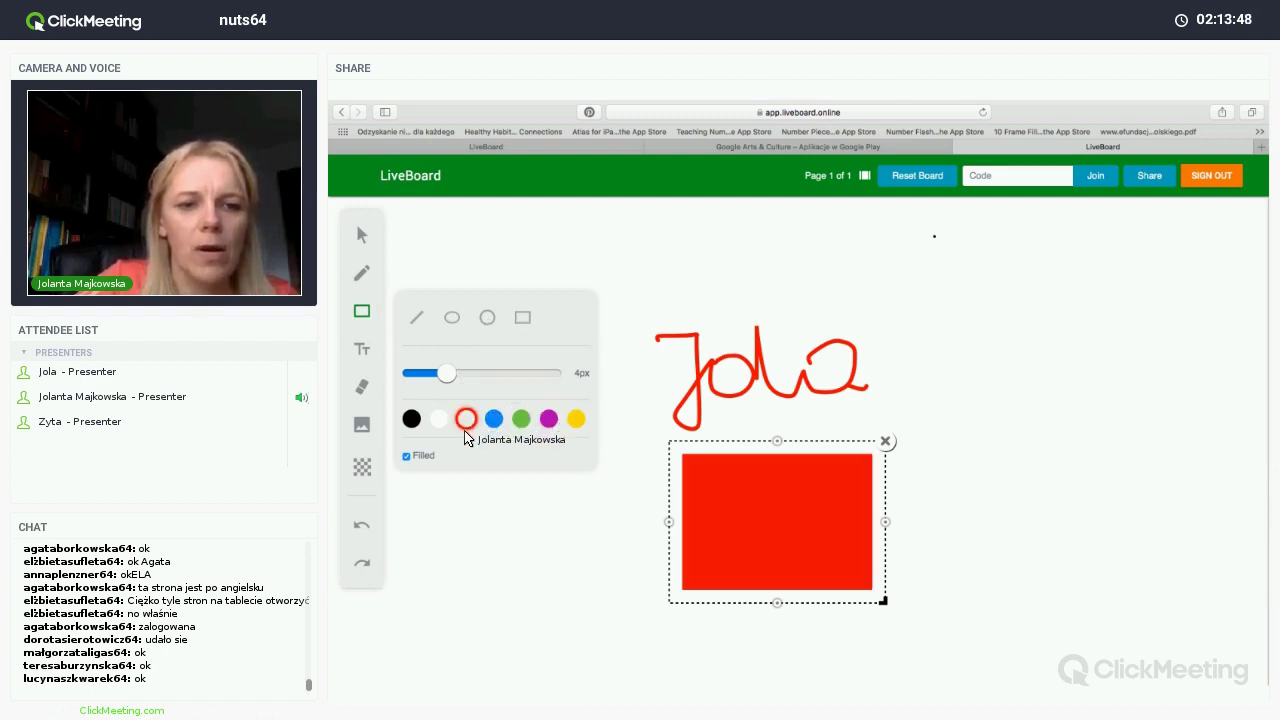
pyautogui.click(406, 456)
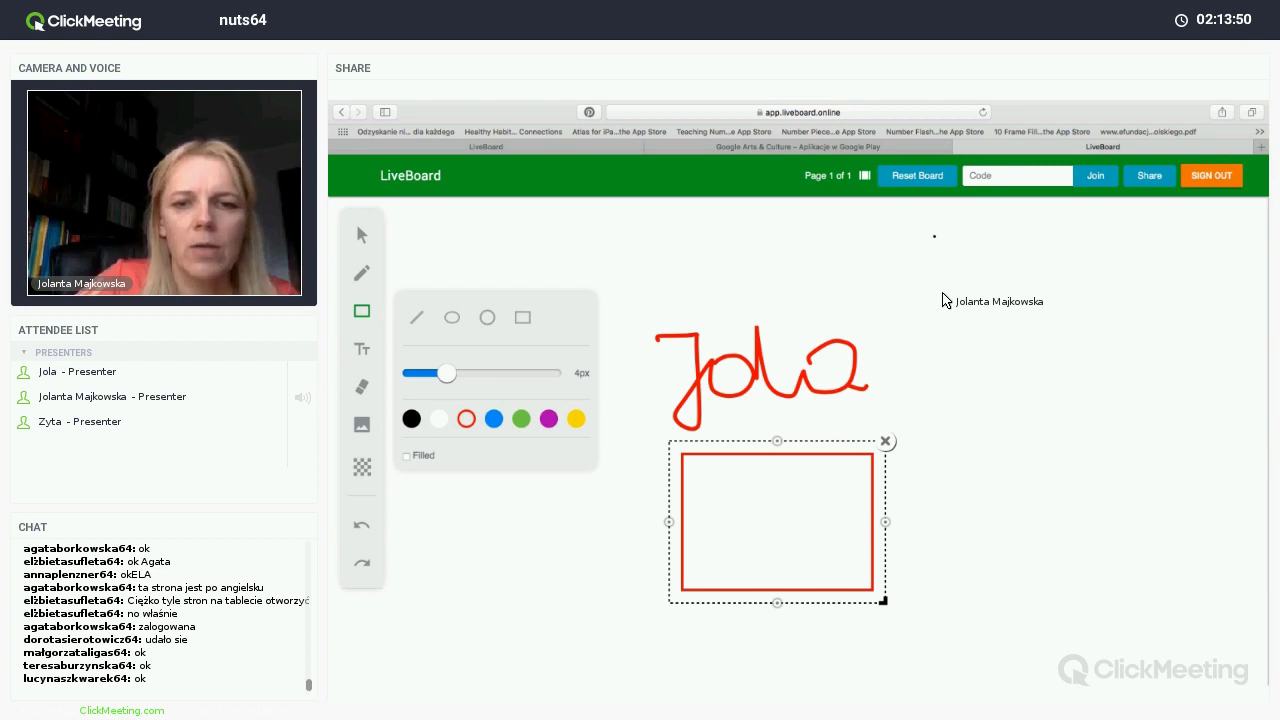
pyautogui.moveTo(909, 263); pyautogui.dragTo(1008, 388)
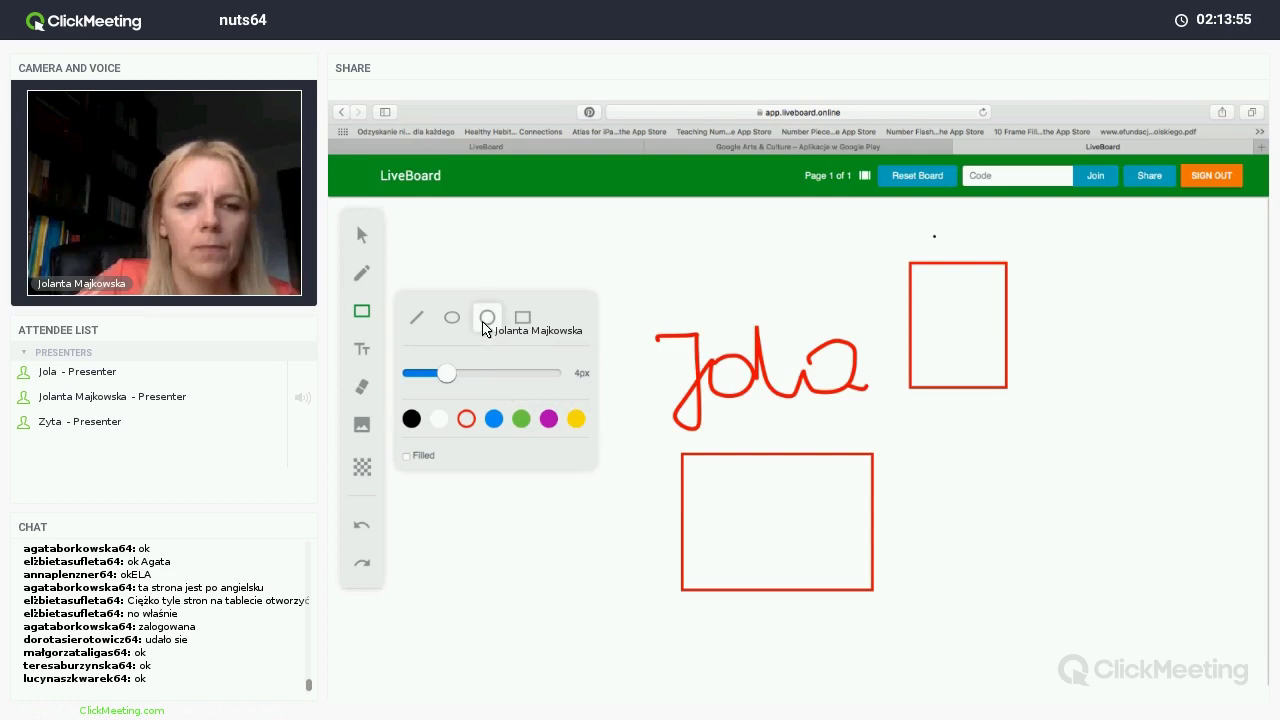
# Draw a large and a smaller black circle by the tall rectangle, plus a tiny one up-left of Jola.
pyautogui.click(487, 319)
pyautogui.moveTo(956, 470); pyautogui.dragTo(1010, 553)
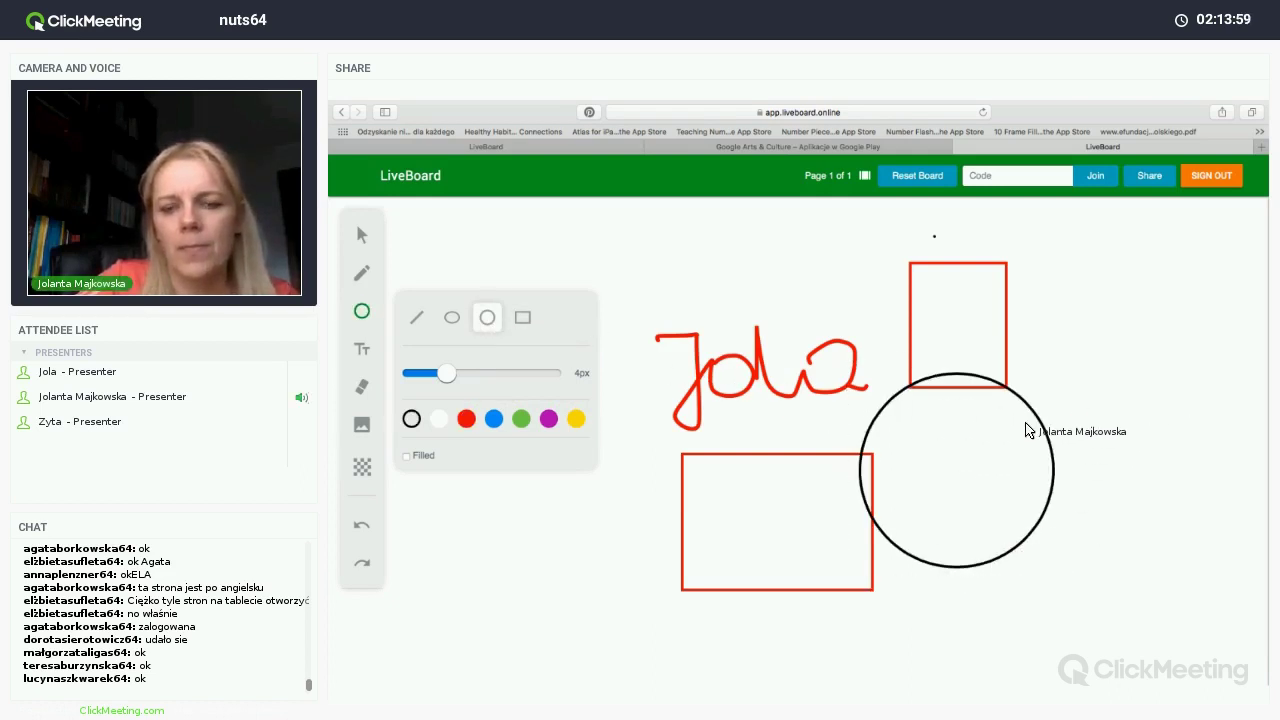
pyautogui.moveTo(1004, 427); pyautogui.dragTo(1035, 430)
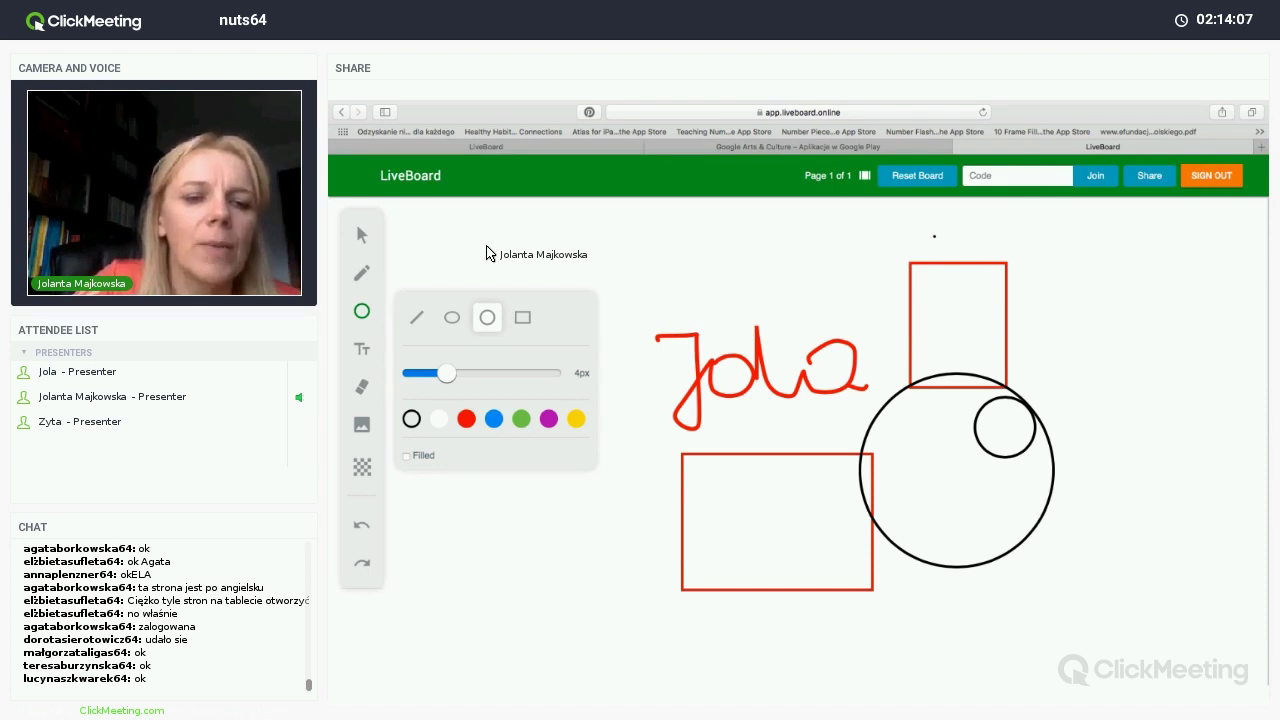
pyautogui.click(440, 266)
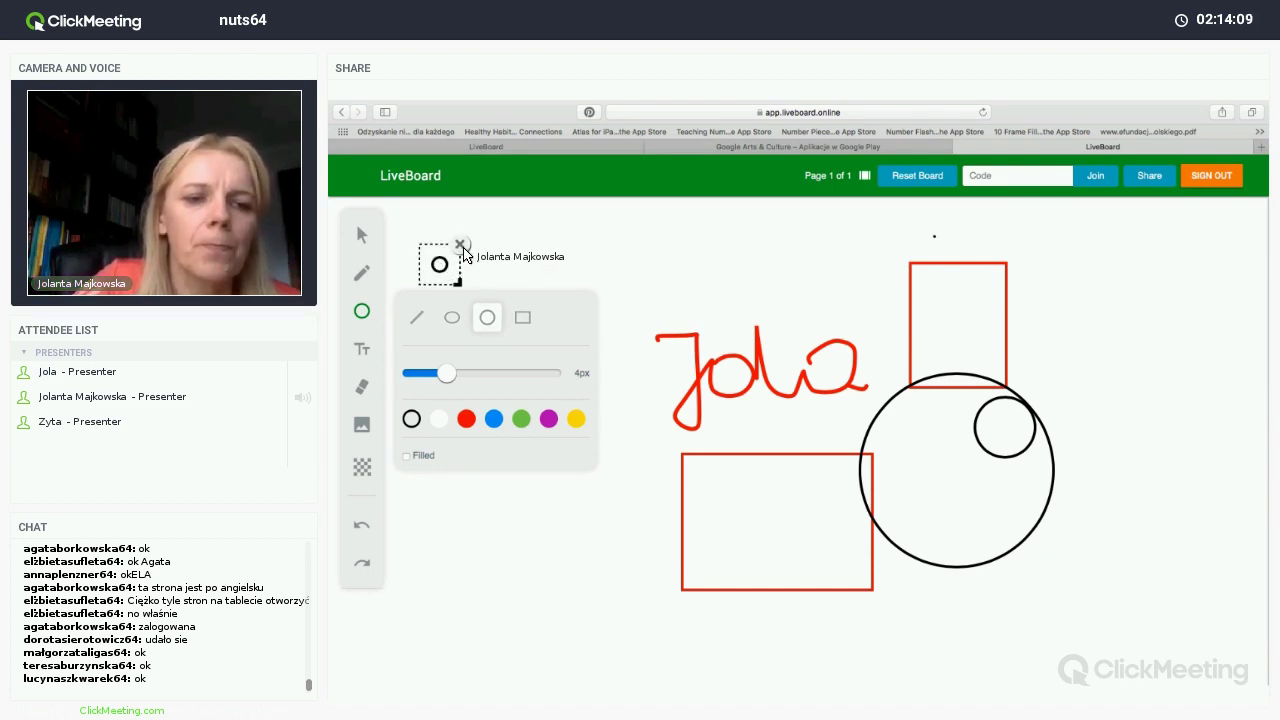
pyautogui.click(460, 244)
pyautogui.click(630, 261)
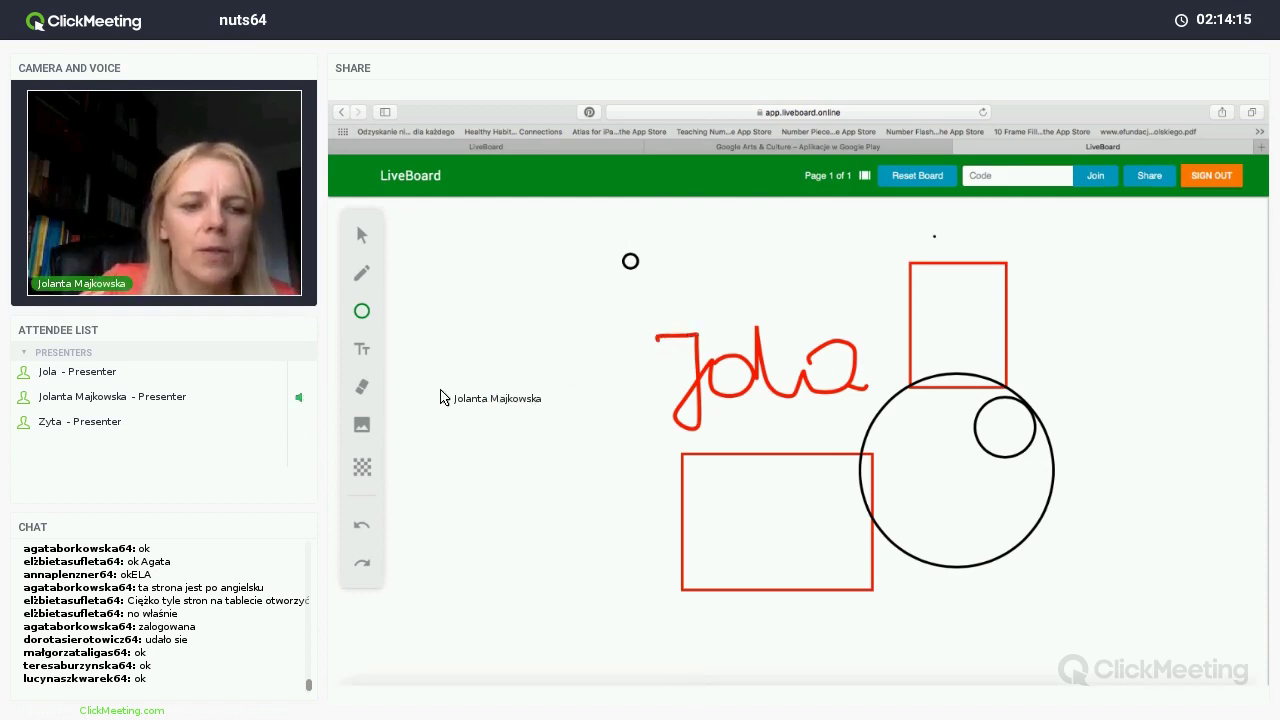
# Erase parts of Jola and the red rectangle, then use Clear Page to blank the board.
pyautogui.click(362, 390)
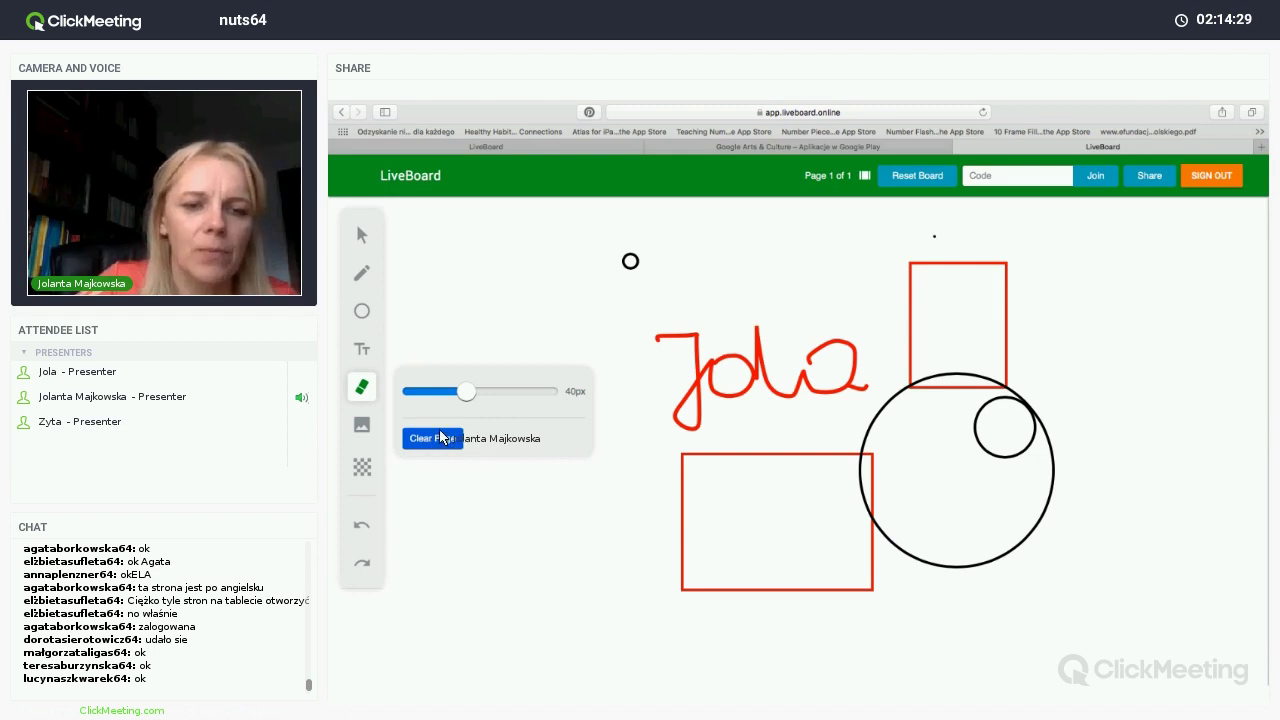
pyautogui.moveTo(631, 437)
pyautogui.mouseDown()
pyautogui.moveTo(697, 409)
pyautogui.moveTo(686, 422)
pyautogui.moveTo(666, 351)
pyautogui.mouseUp()
pyautogui.moveTo(746, 388)
pyautogui.mouseDown()
pyautogui.moveTo(731, 383)
pyautogui.moveTo(754, 391)
pyautogui.moveTo(832, 362)
pyautogui.moveTo(828, 395)
pyautogui.moveTo(857, 391)
pyautogui.moveTo(851, 360)
pyautogui.moveTo(889, 349)
pyautogui.mouseUp()
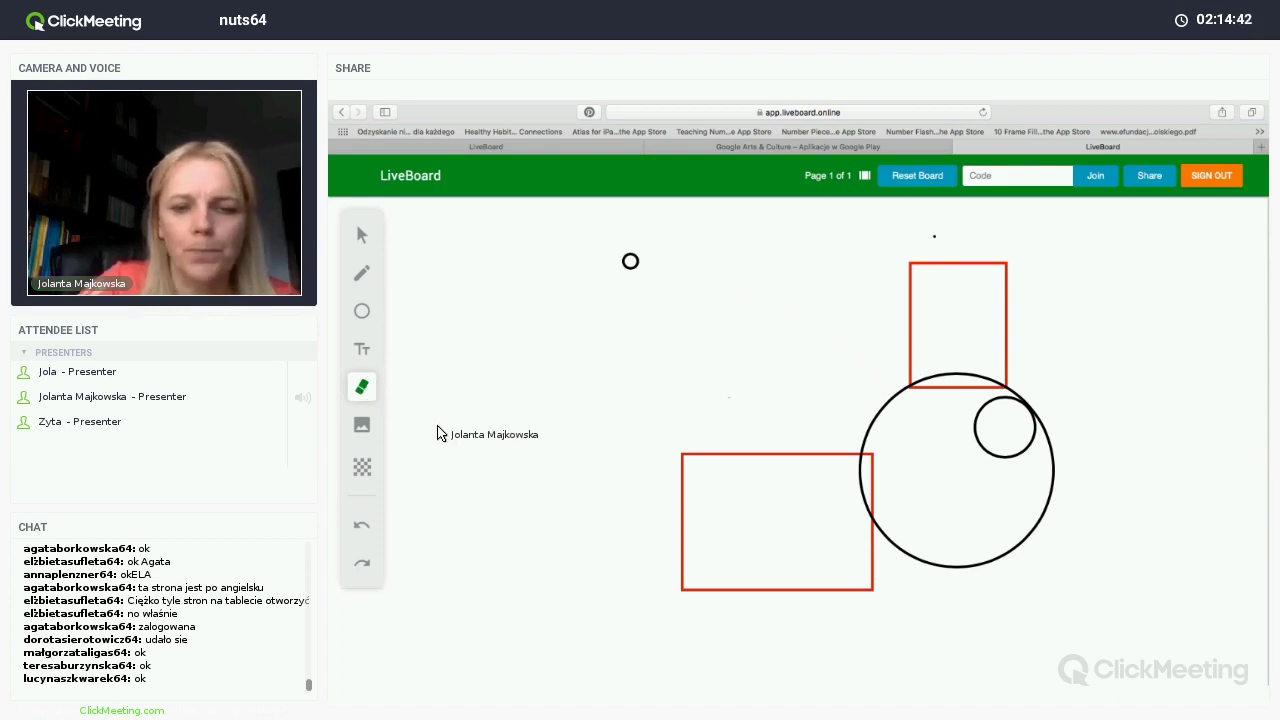
pyautogui.moveTo(686, 494); pyautogui.dragTo(623, 498)
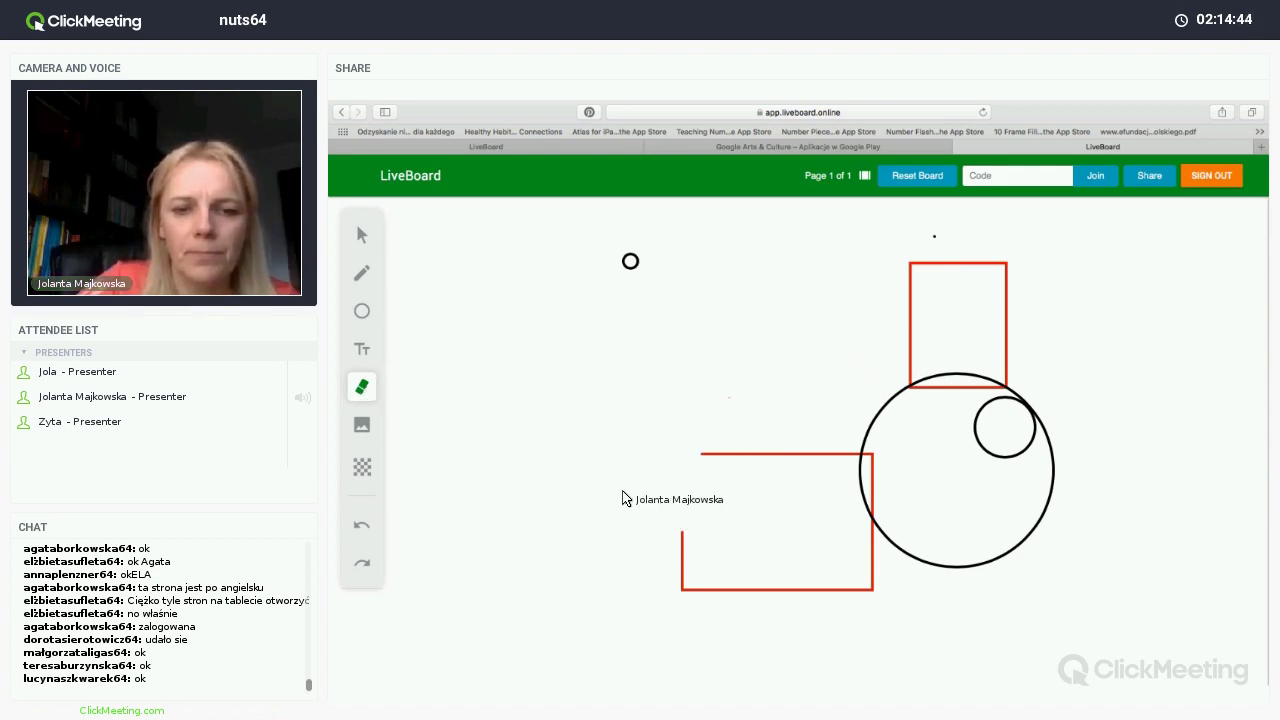
pyautogui.click(372, 393)
pyautogui.click(423, 443)
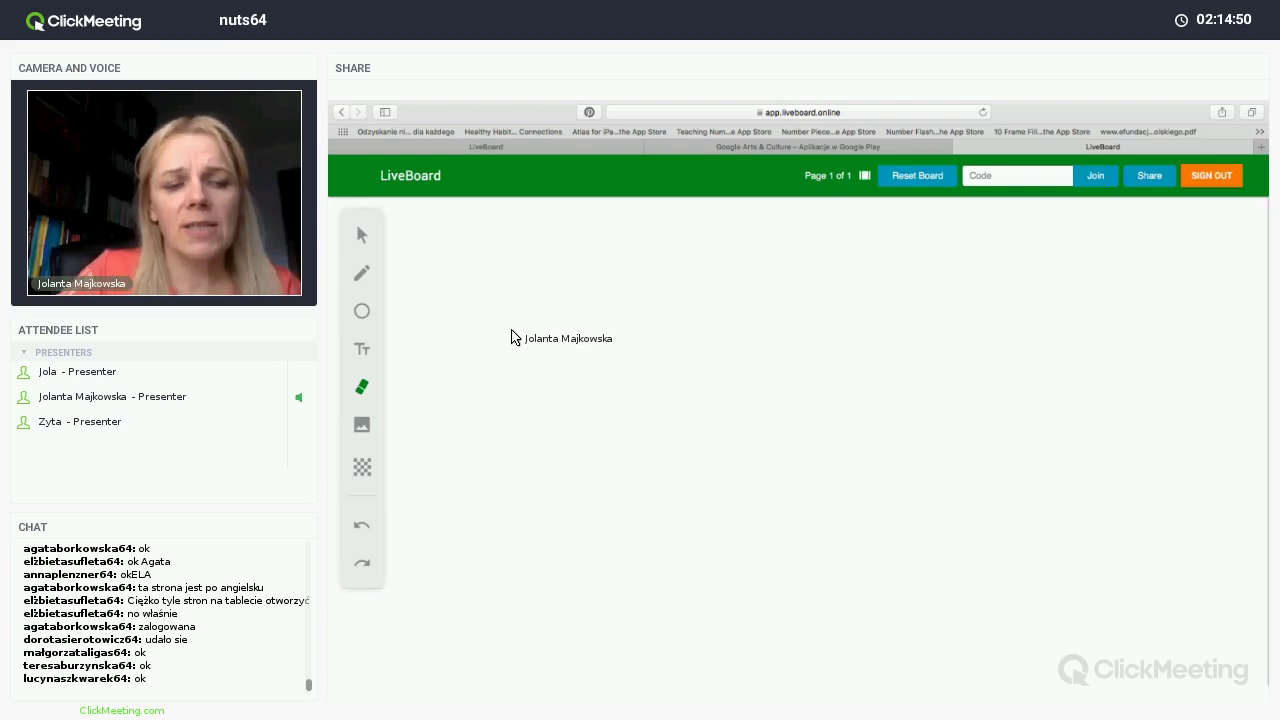
# Create an empty 30px text box near the centre of the board.
pyautogui.click(368, 352)
pyautogui.click(368, 352)
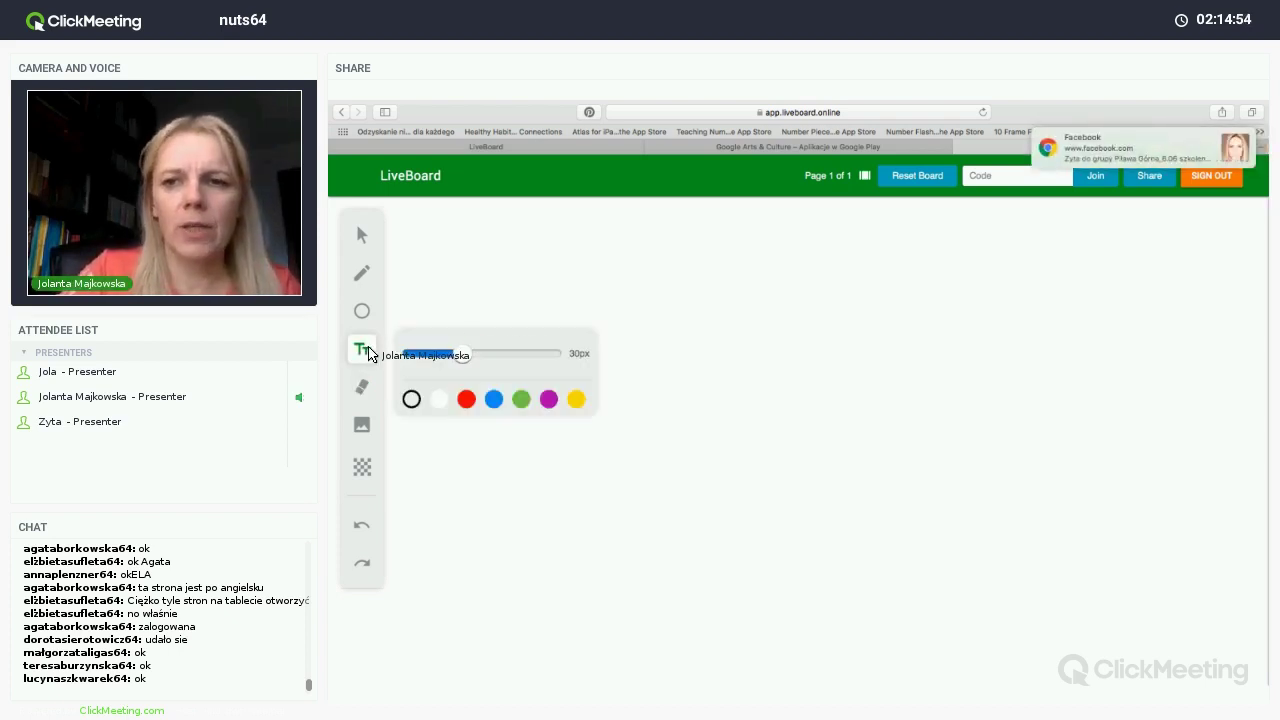
pyautogui.click(668, 340)
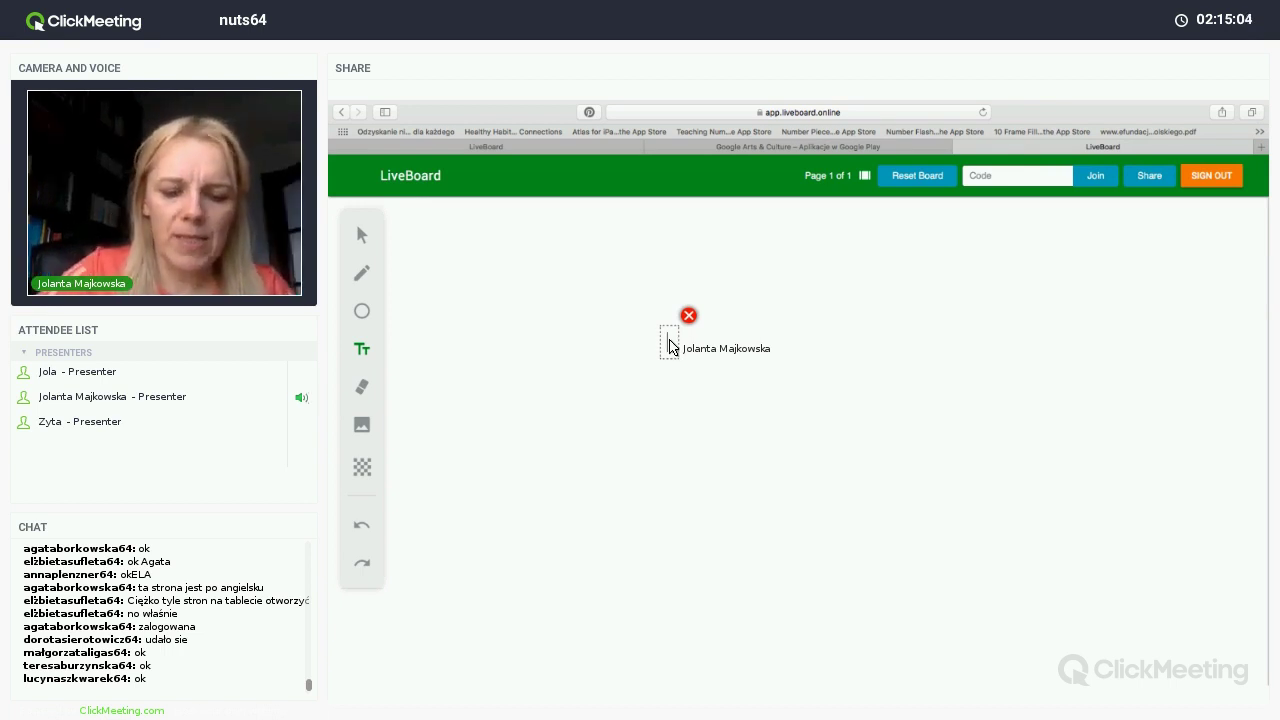
# Enter the word 'Rzeczownik' in the text box and commit it.
pyautogui.write('B')
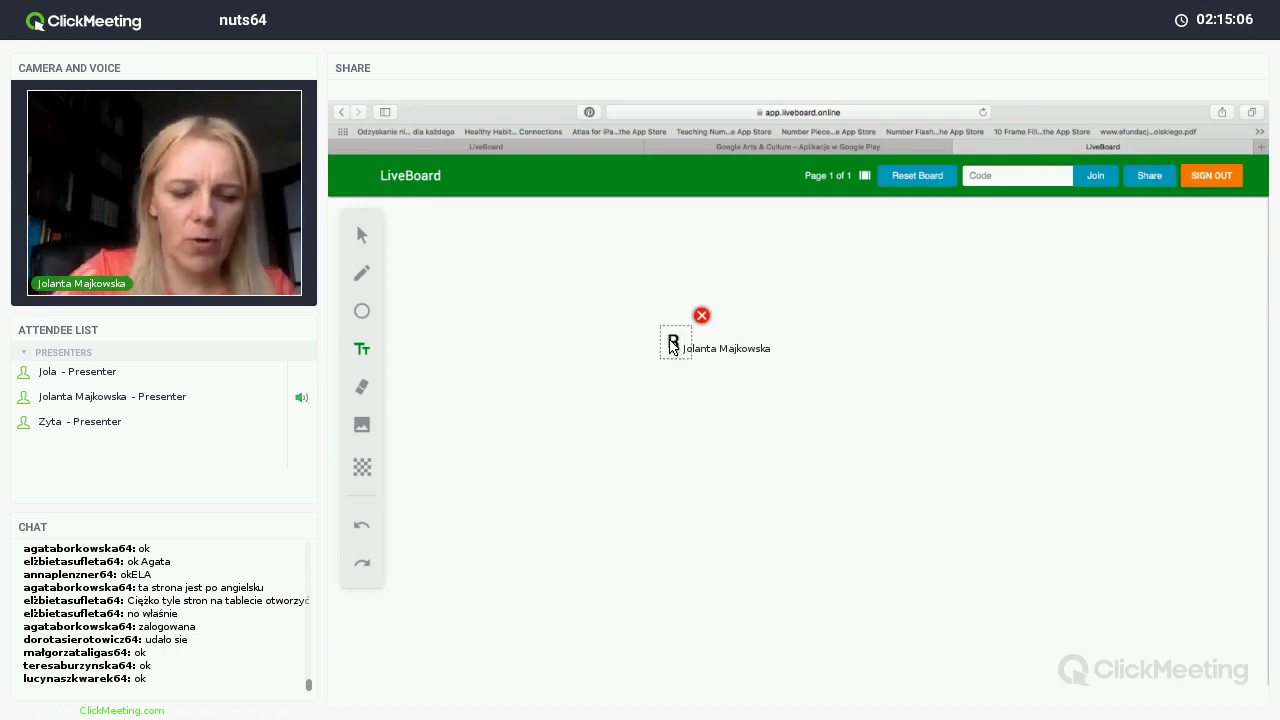
pyautogui.write('zeczownik')
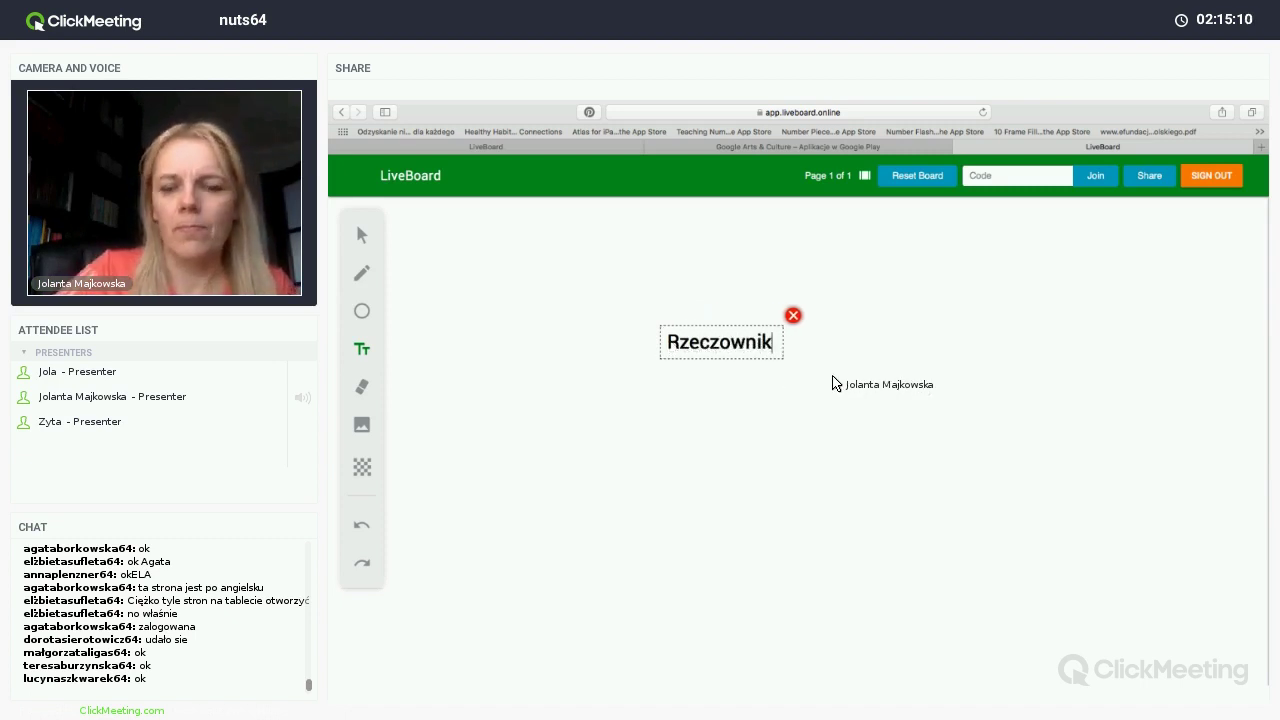
pyautogui.click(855, 380)
pyautogui.click(752, 348)
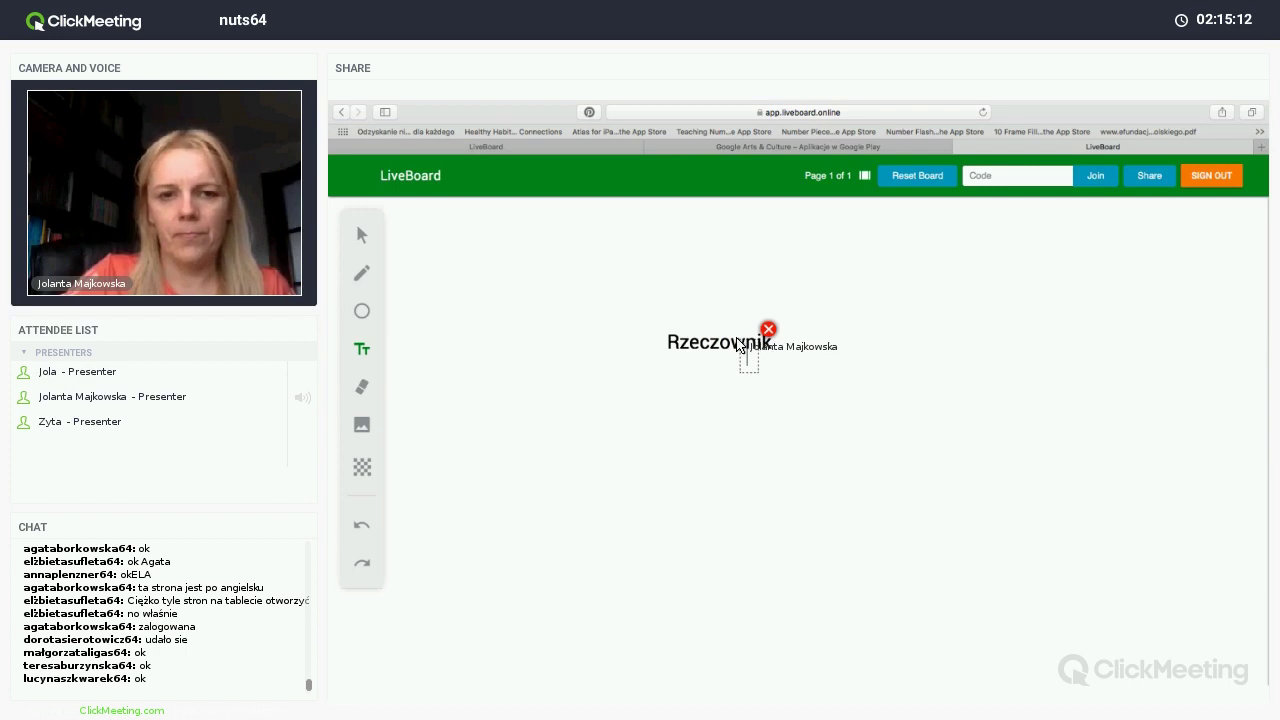
pyautogui.click(740, 345)
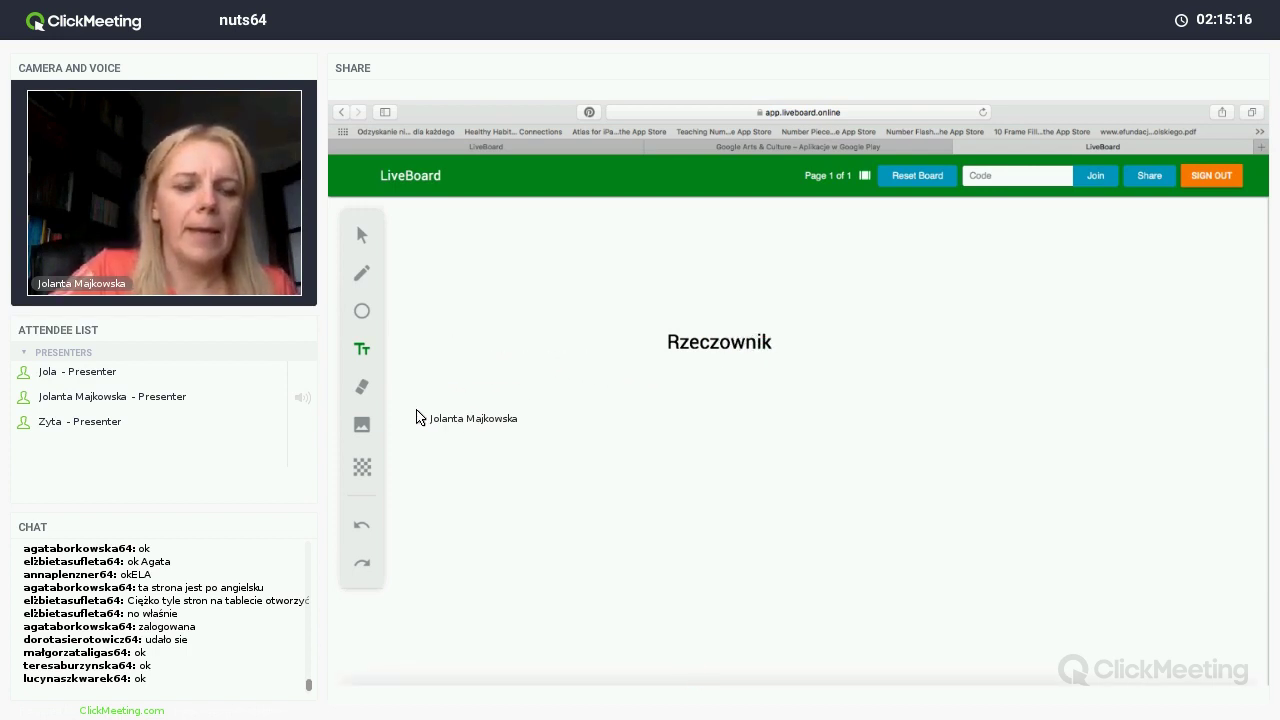
# Insert krakow-958326_1280.jpg from the Biurko folder as an image on the board.
pyautogui.click(363, 426)
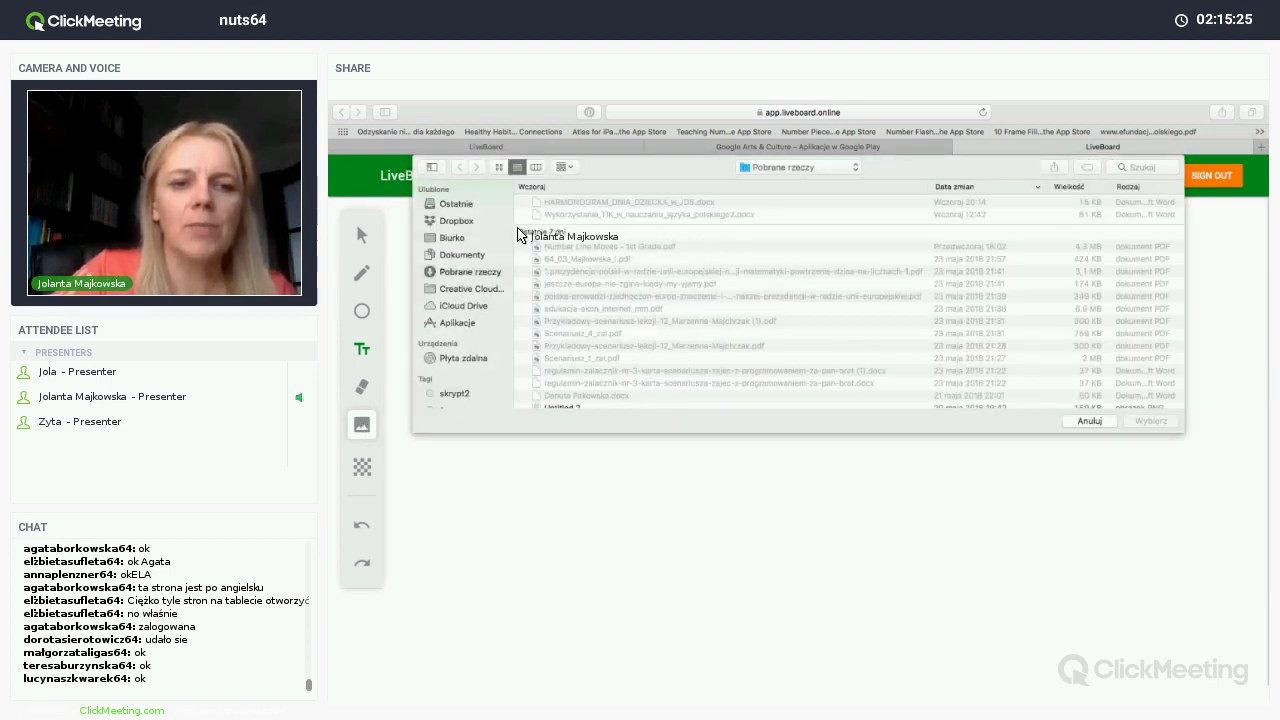
pyautogui.click(454, 240)
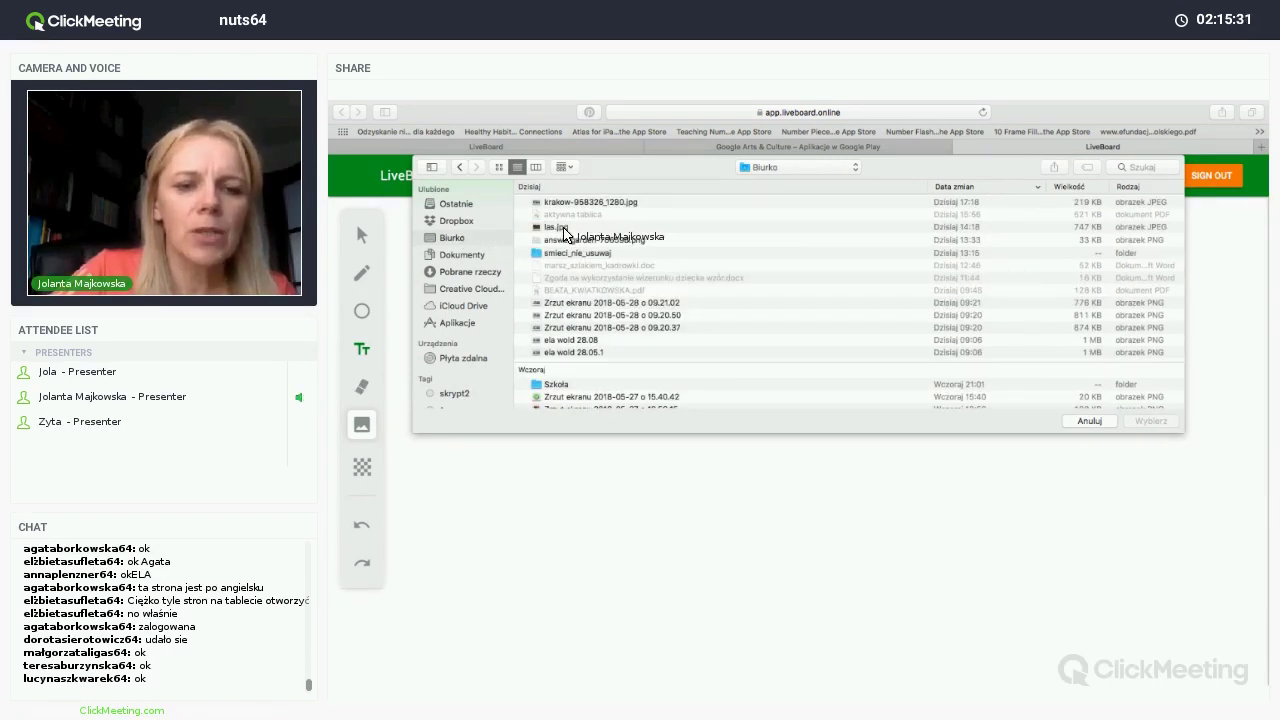
pyautogui.click(470, 272)
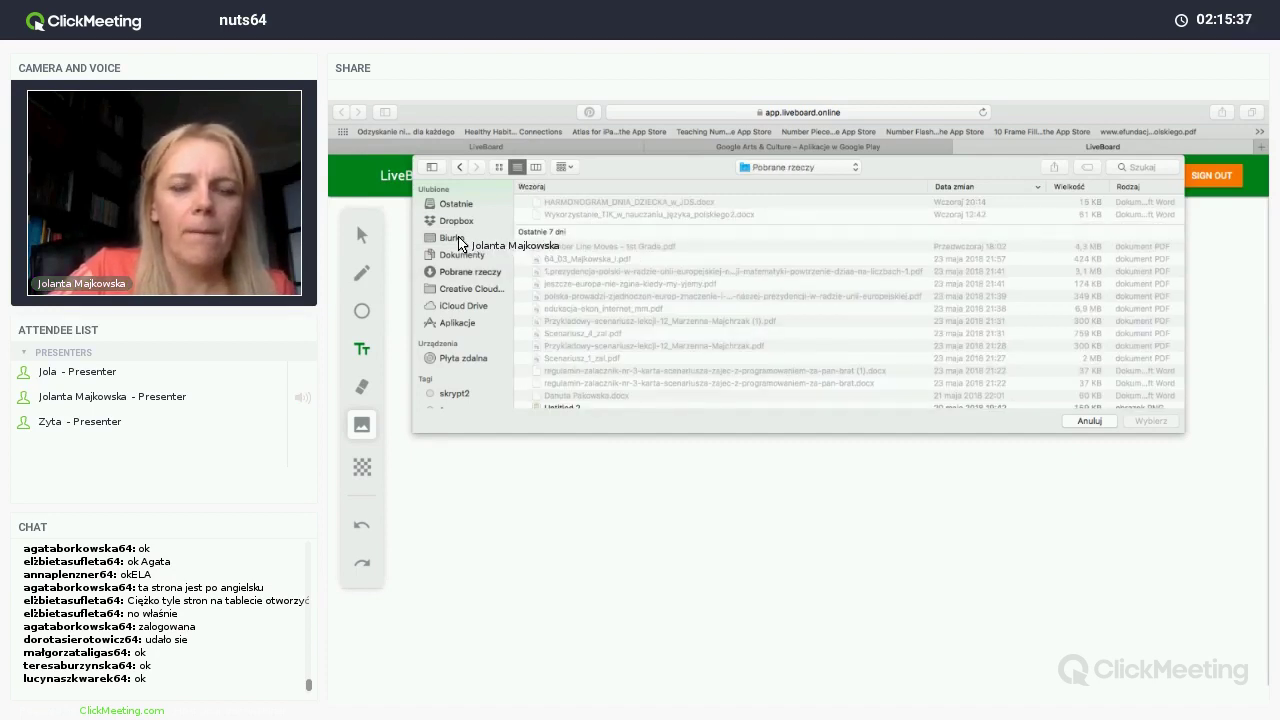
pyautogui.click(455, 239)
pyautogui.click(545, 228)
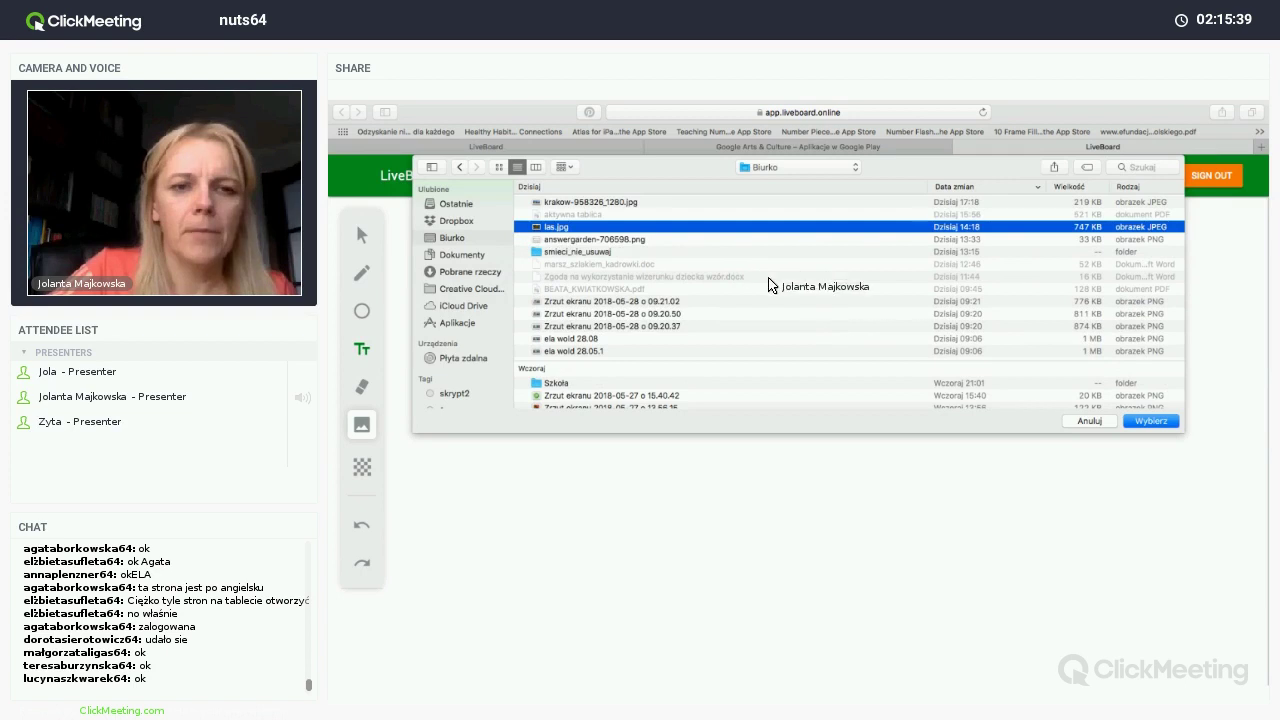
pyautogui.click(628, 202)
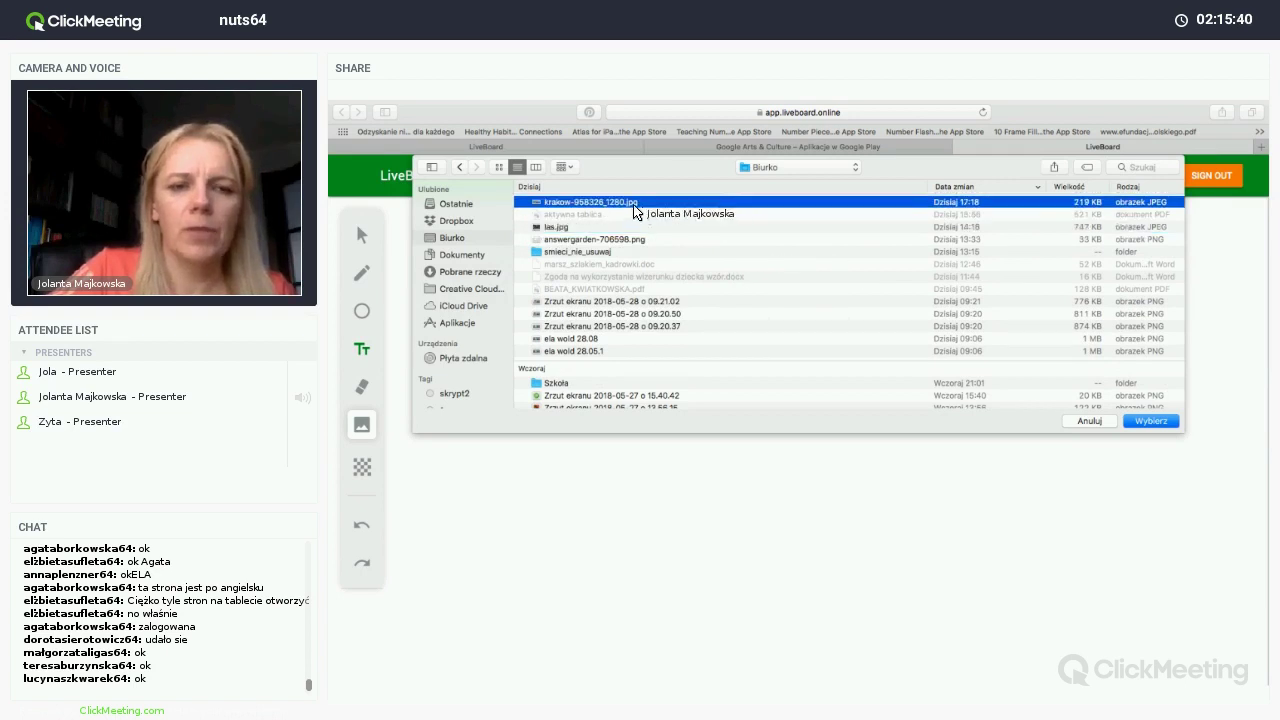
pyautogui.click(1151, 424)
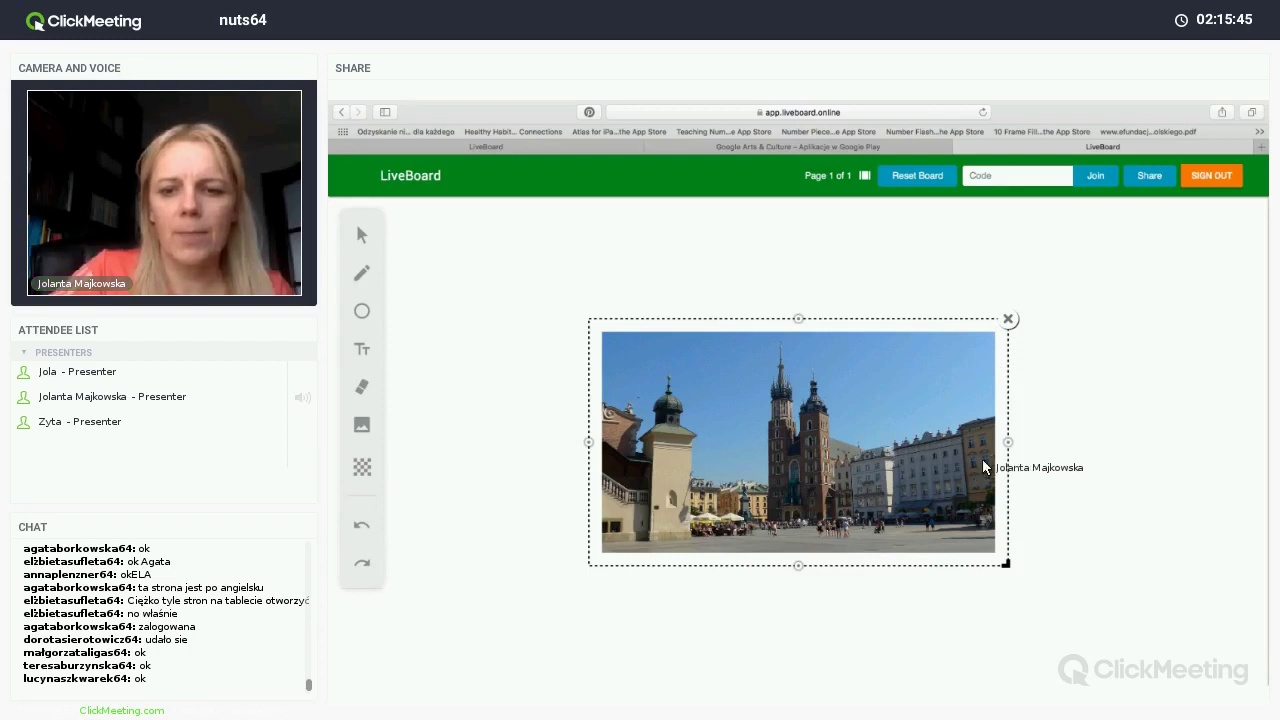
# Enlarge the Kraków photo, reposition it, and stretch its top and bottom so Rzeczownik sits over the sky.
pyautogui.moveTo(1010, 568)
pyautogui.mouseDown()
pyautogui.moveTo(1035, 595)
pyautogui.moveTo(1021, 578)
pyautogui.mouseUp()
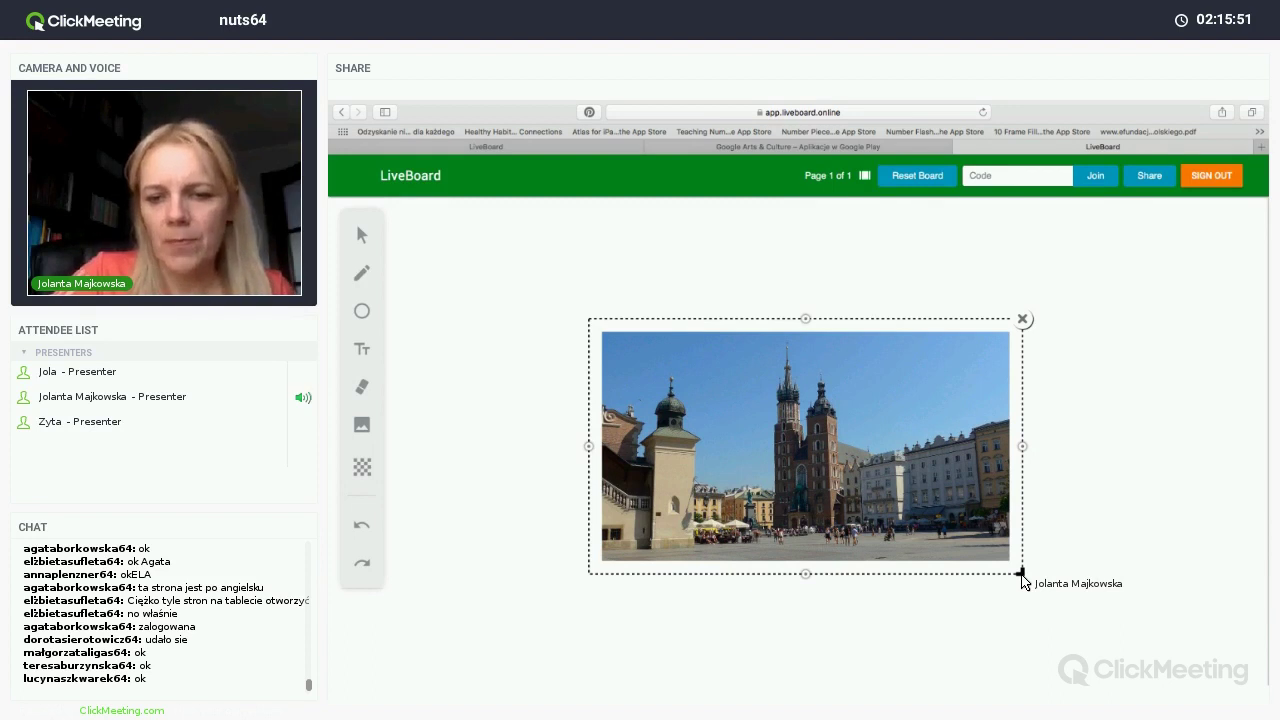
pyautogui.moveTo(1022, 578); pyautogui.dragTo(1129, 640)
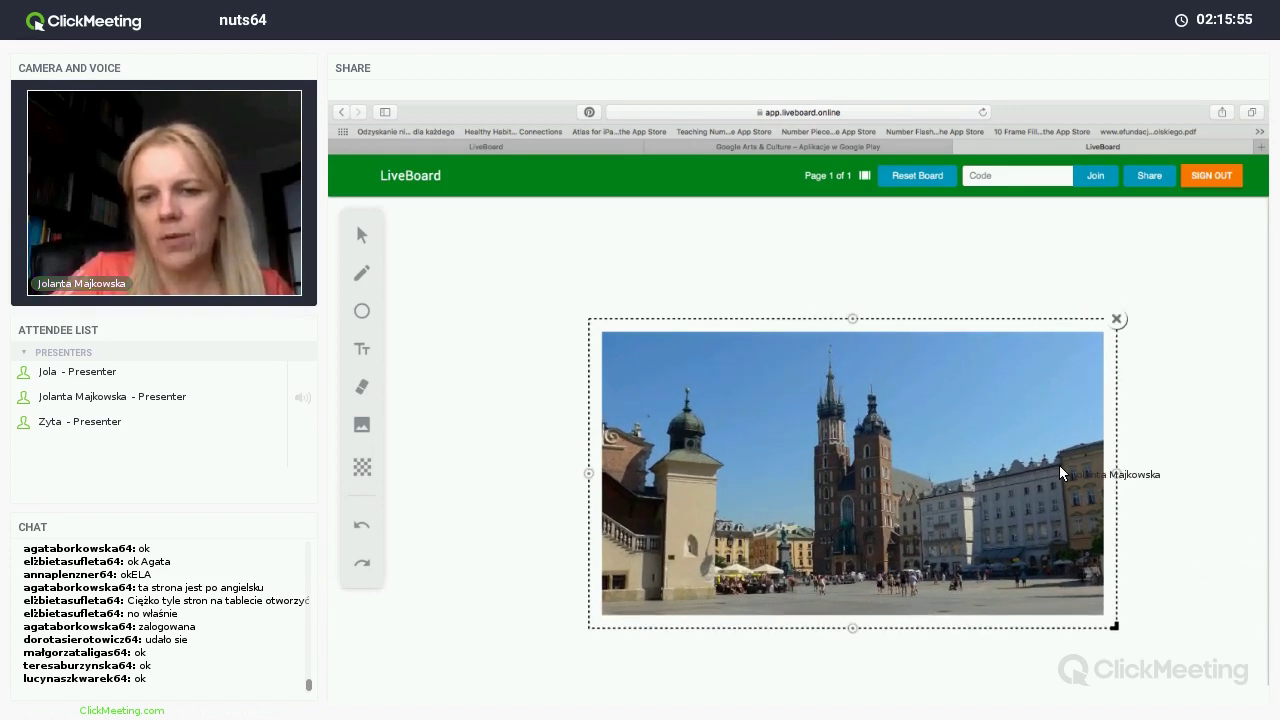
pyautogui.moveTo(1045, 459); pyautogui.dragTo(1038, 399)
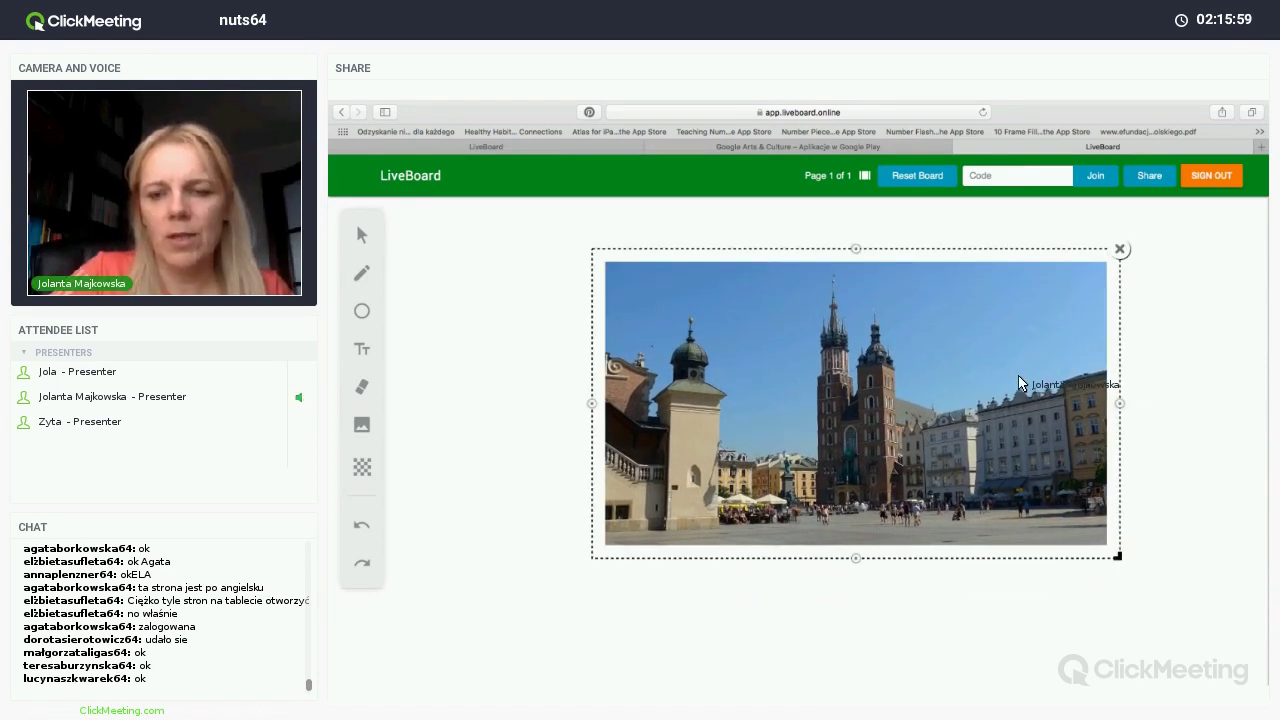
pyautogui.moveTo(953, 387); pyautogui.dragTo(1120, 417)
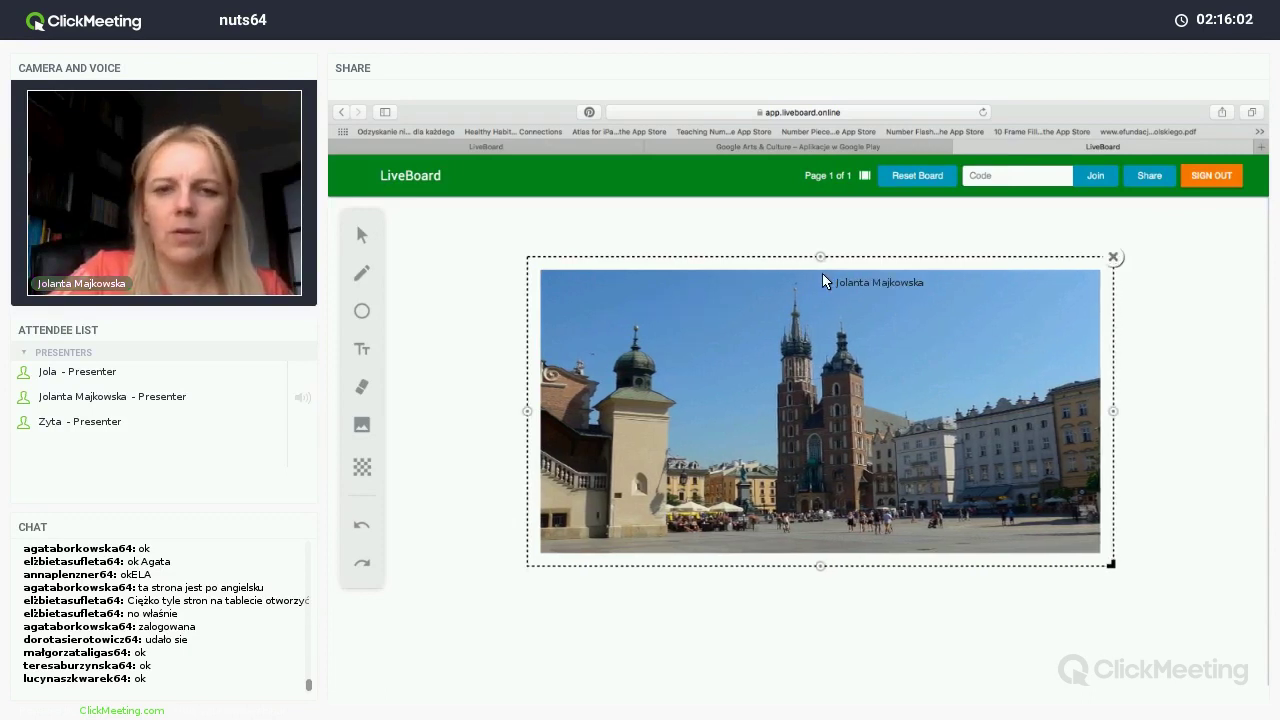
pyautogui.moveTo(822, 262); pyautogui.dragTo(820, 237)
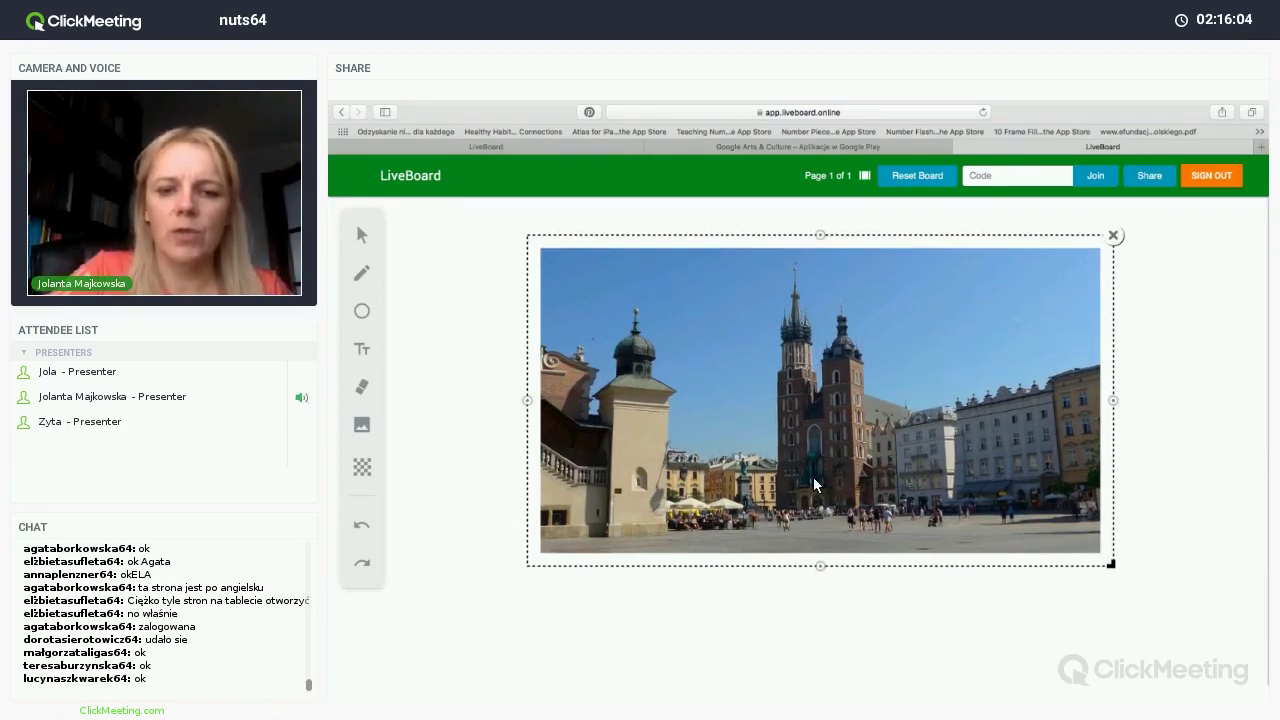
pyautogui.moveTo(817, 570); pyautogui.dragTo(823, 622)
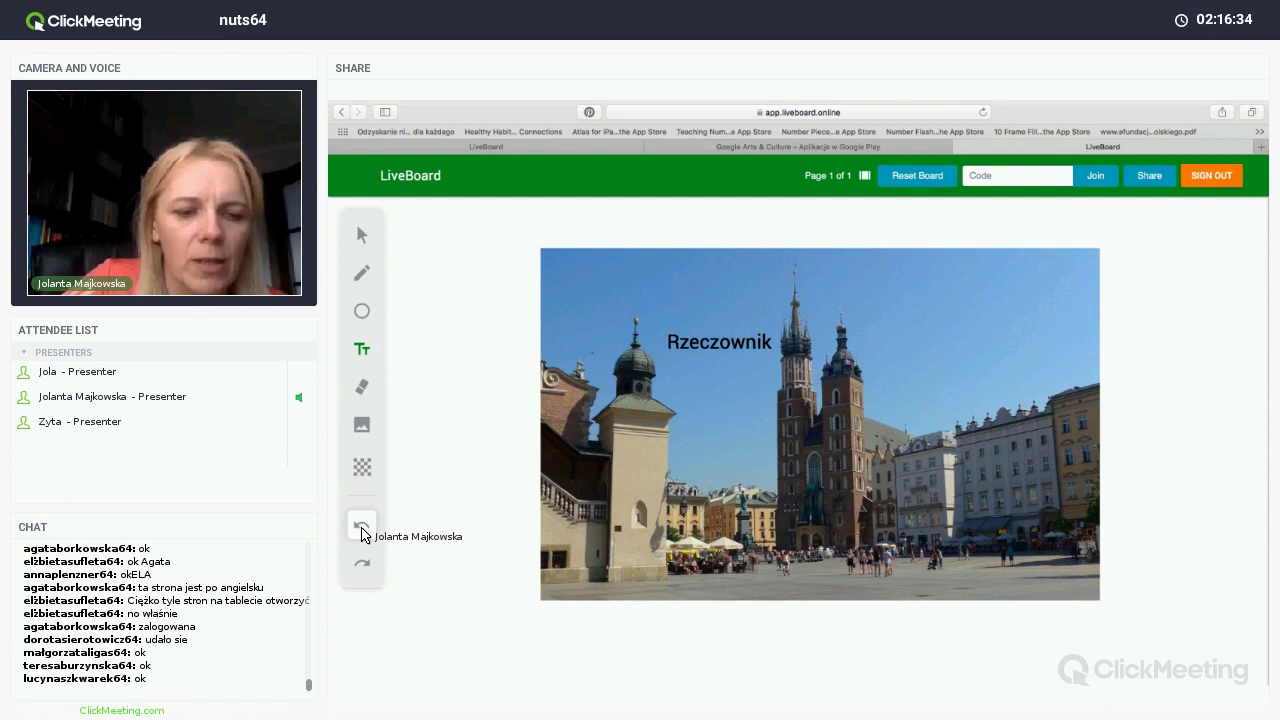
pyautogui.click(363, 532)
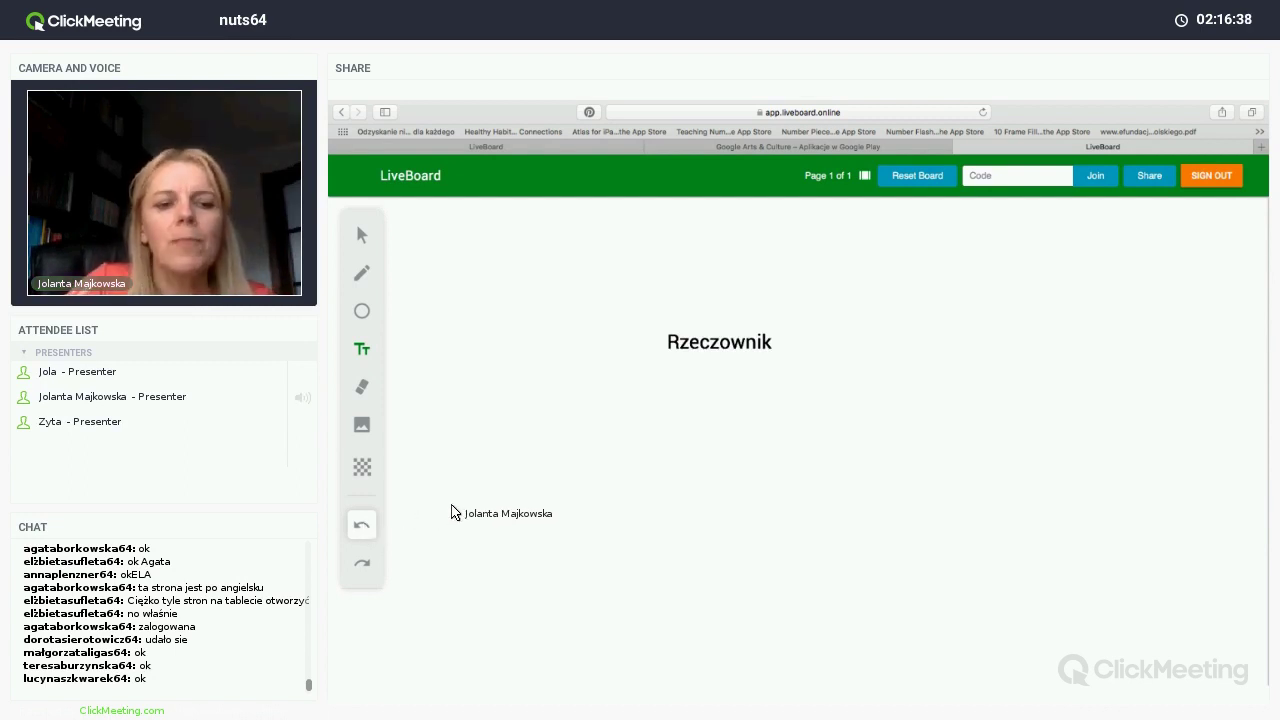
pyautogui.click(364, 472)
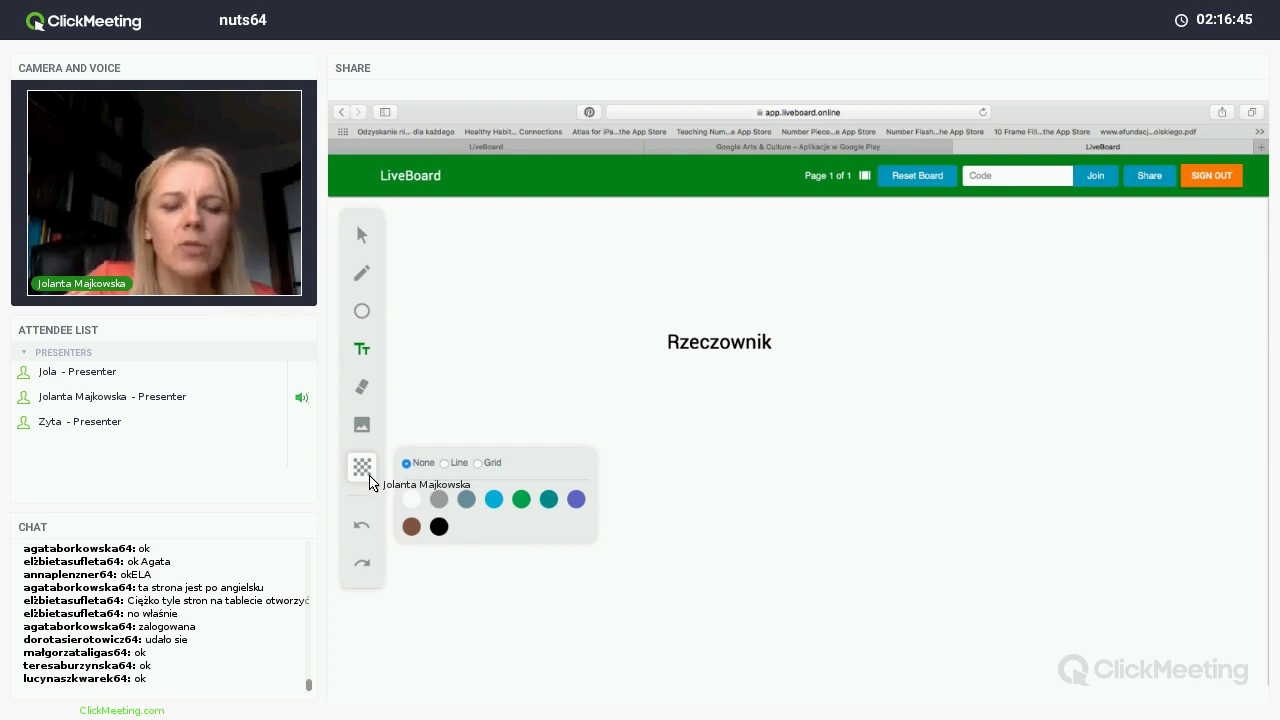
pyautogui.click(445, 464)
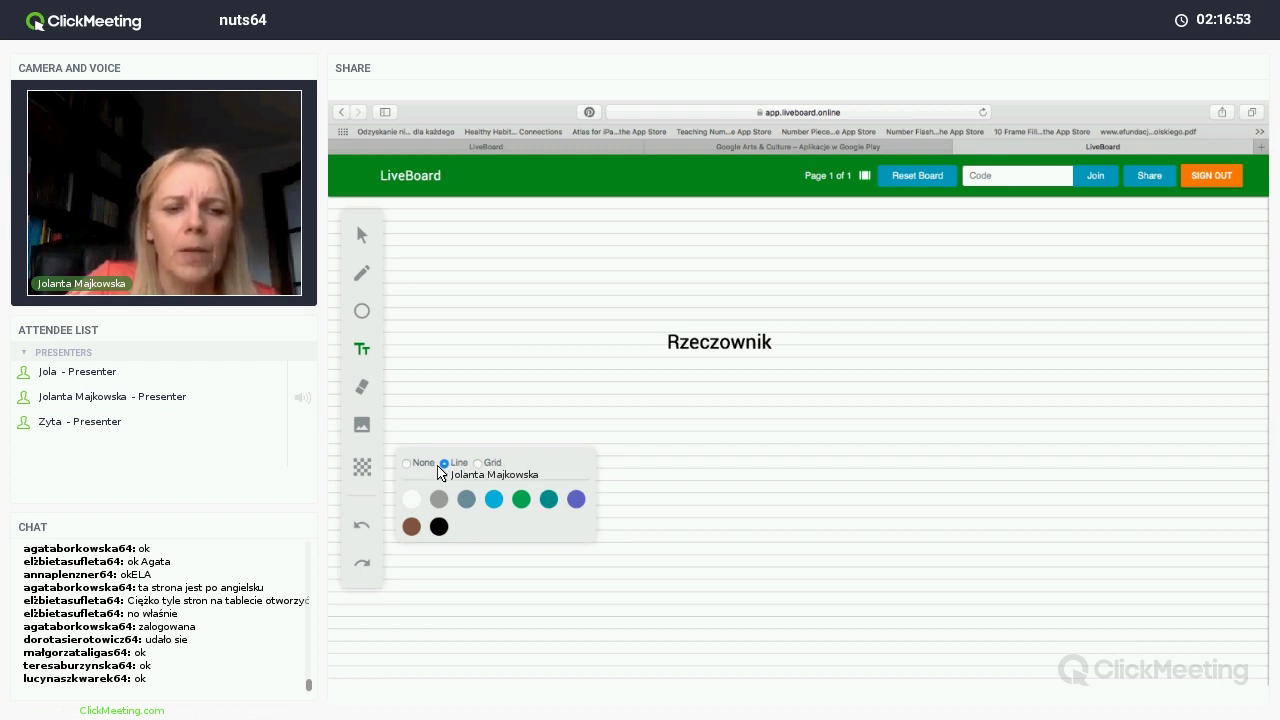
pyautogui.click(478, 464)
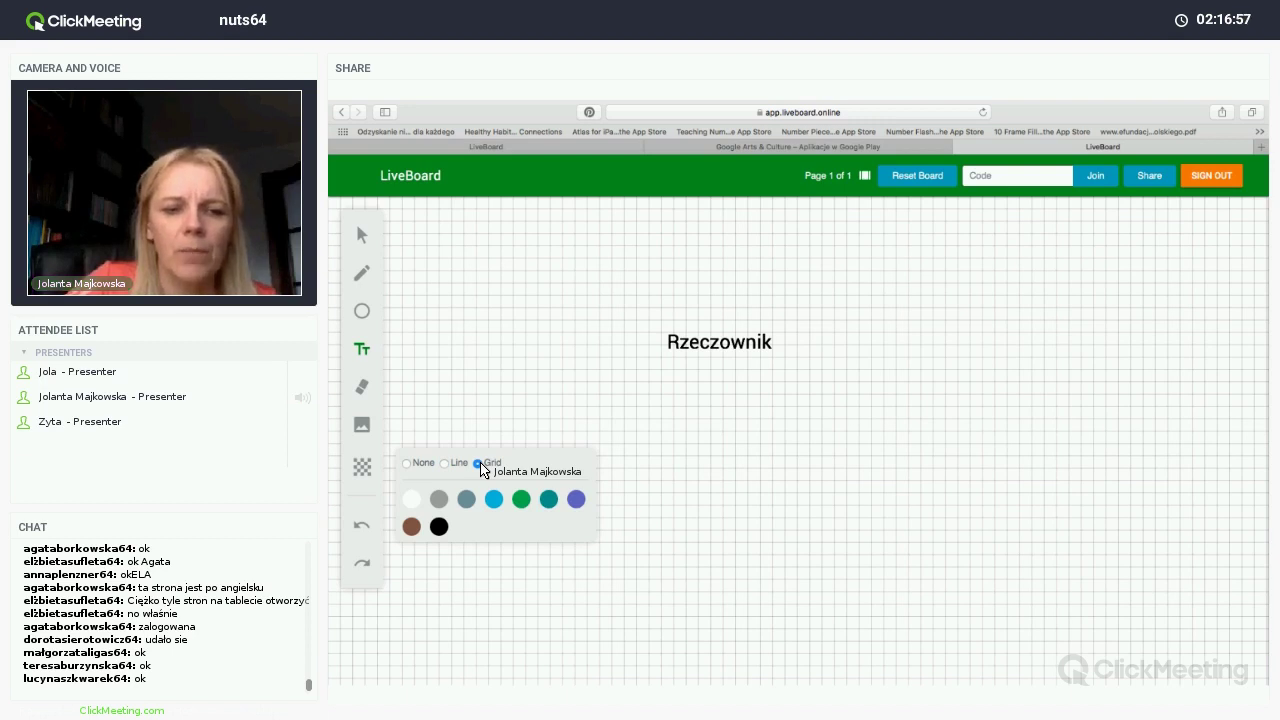
pyautogui.click(407, 463)
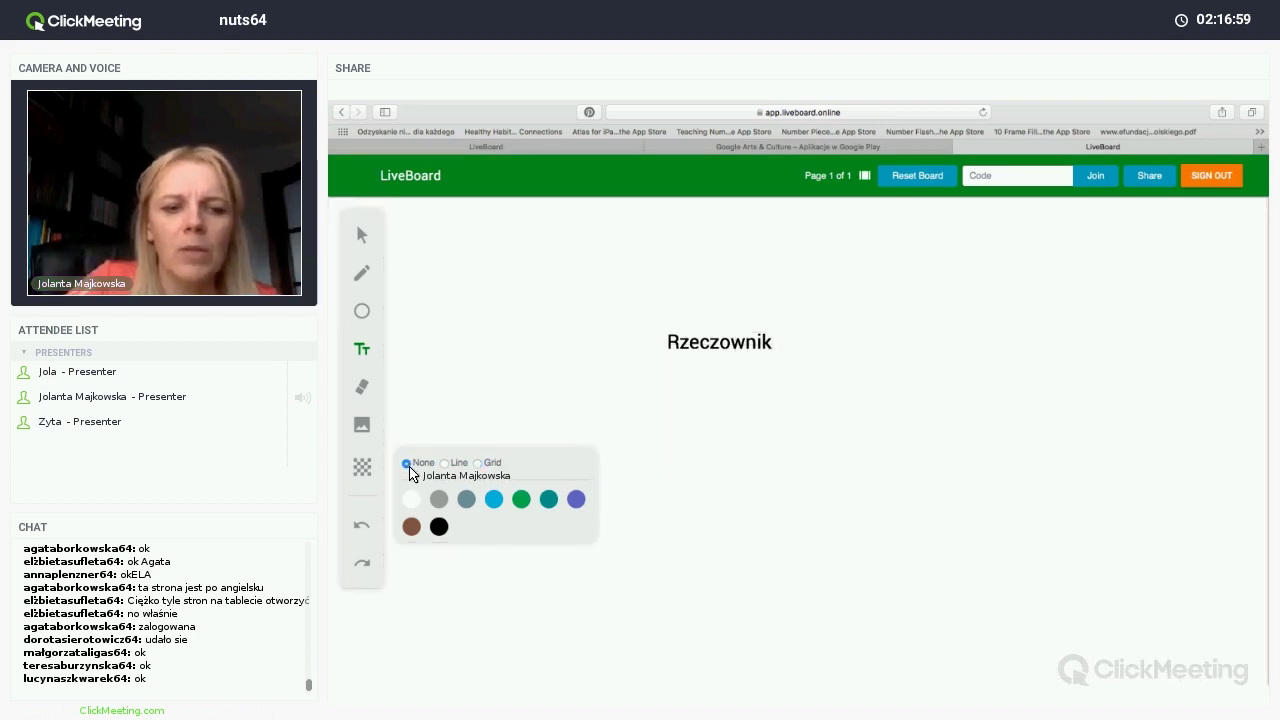
pyautogui.click(443, 528)
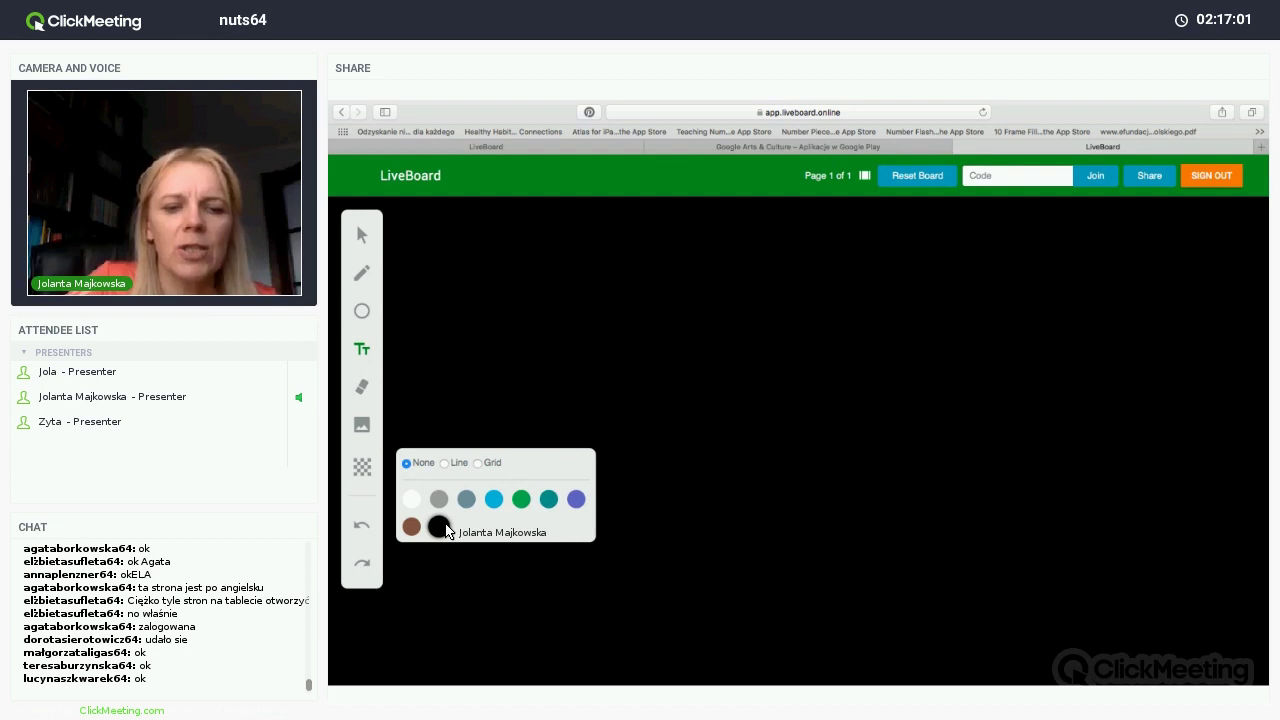
pyautogui.click(548, 500)
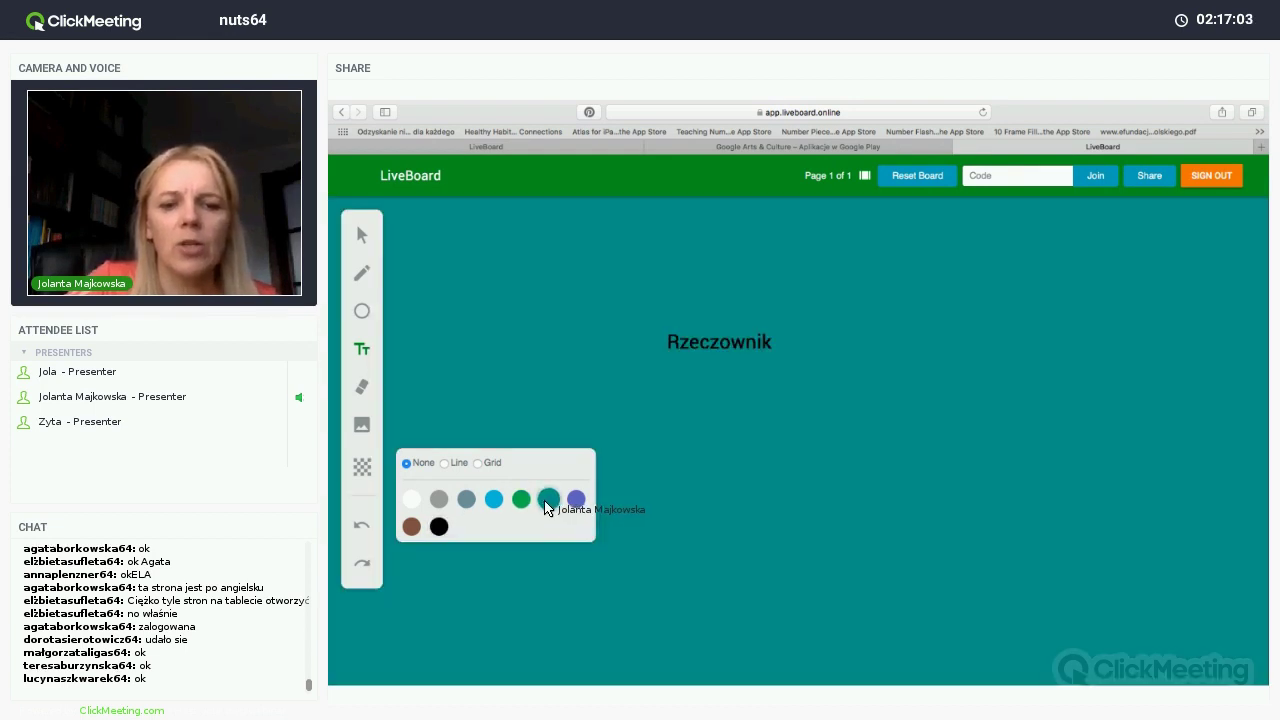
pyautogui.rightClick(444, 500)
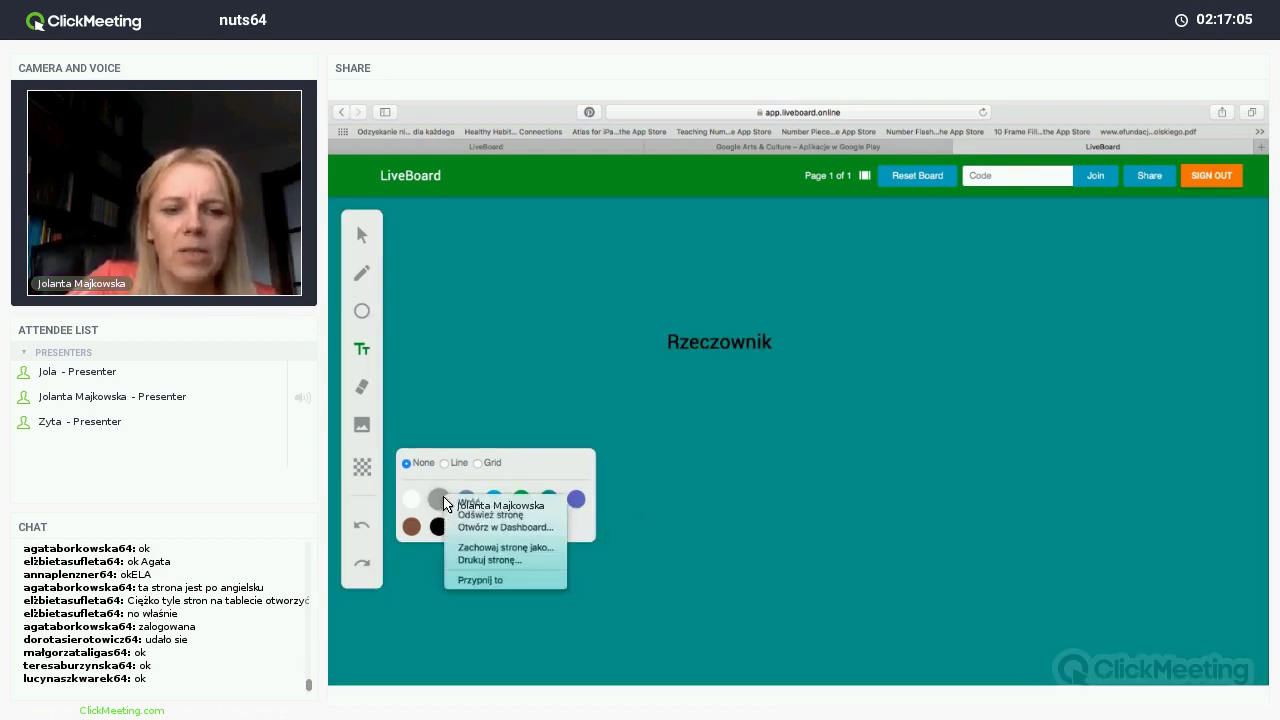
pyautogui.click(441, 502)
pyautogui.click(440, 500)
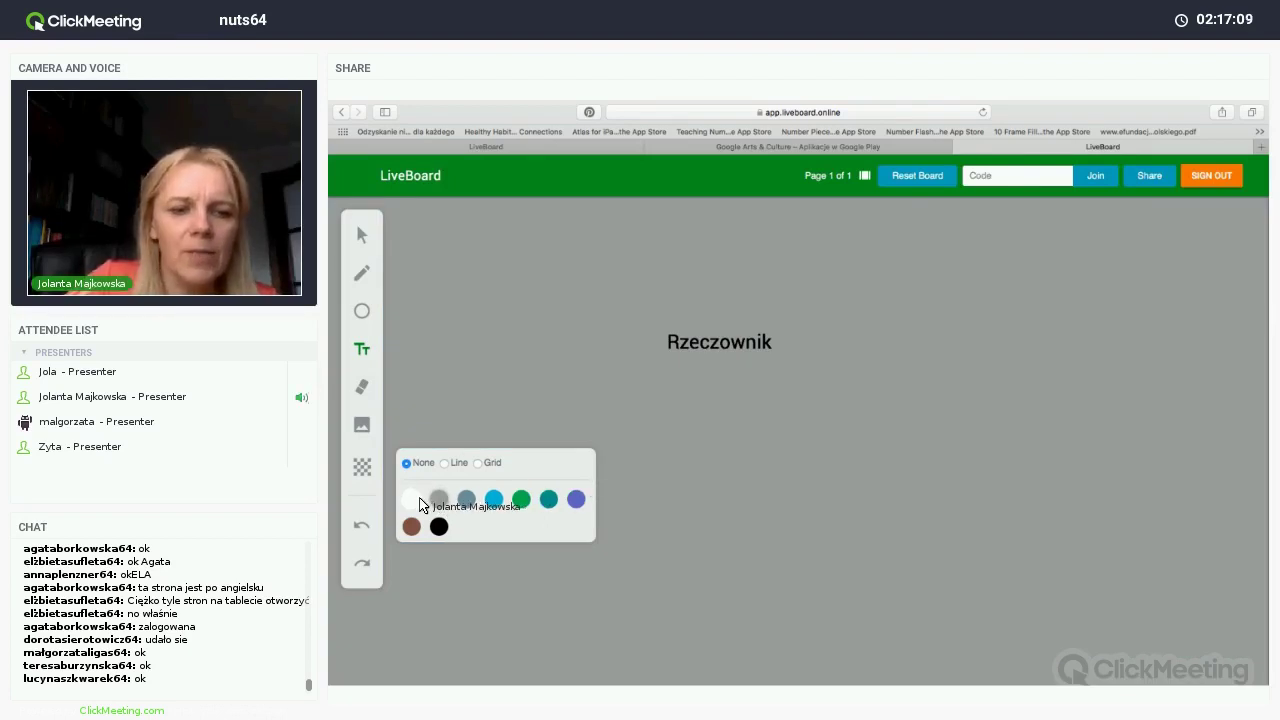
pyautogui.click(413, 503)
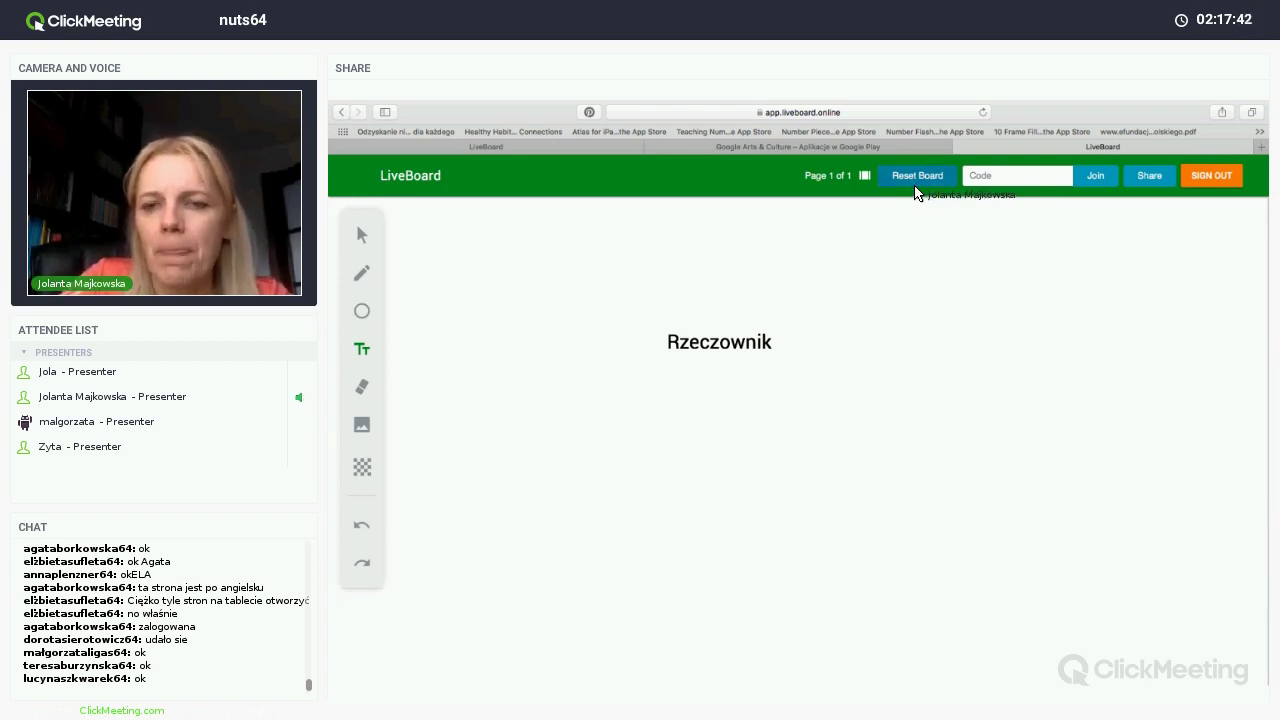
# Share the board and display the join code and participants panel.
pyautogui.click(1150, 178)
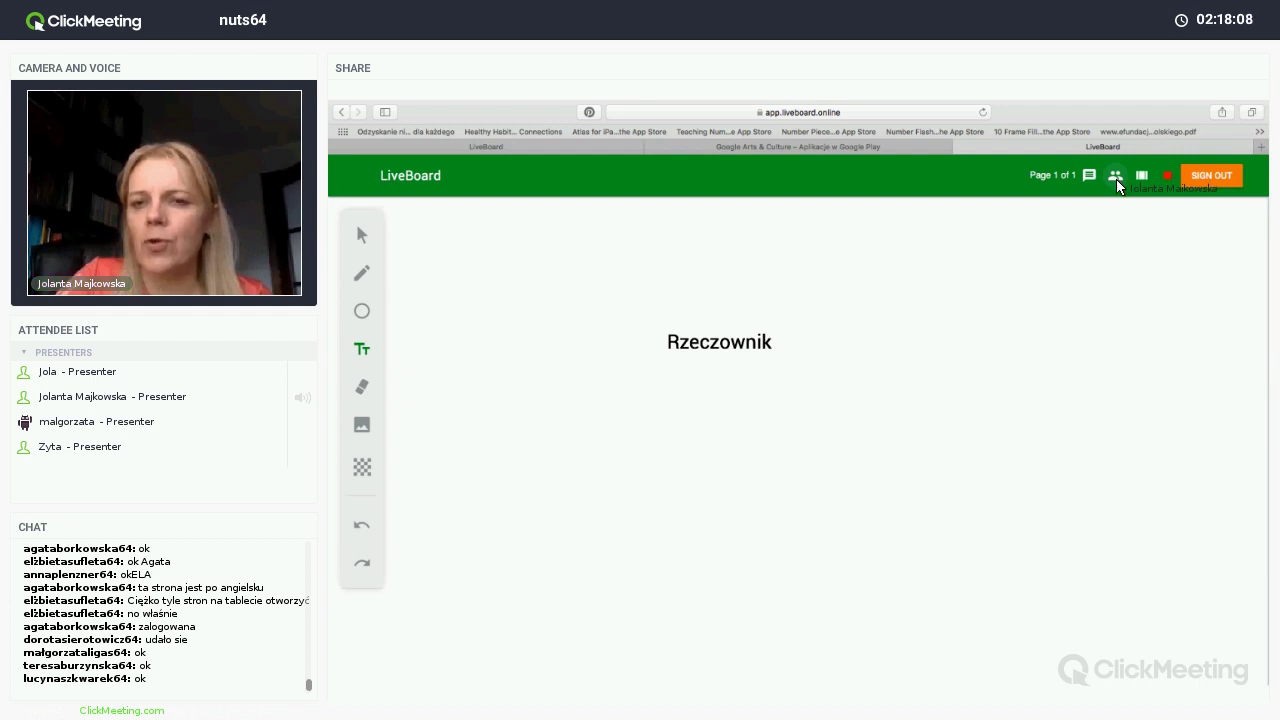
pyautogui.click(1117, 180)
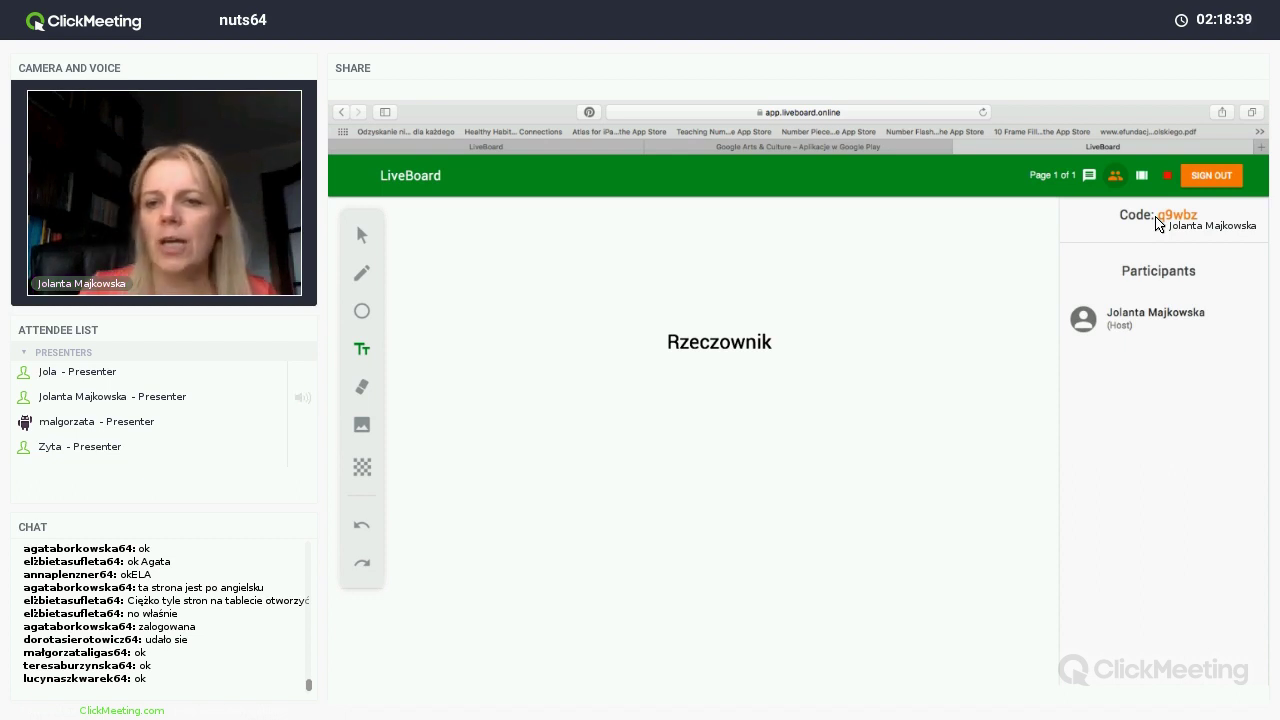
# Select the LiveBoard session code and switch to the ClickMeeting window in Chrome.
pyautogui.moveTo(1156, 216); pyautogui.dragTo(1197, 219)
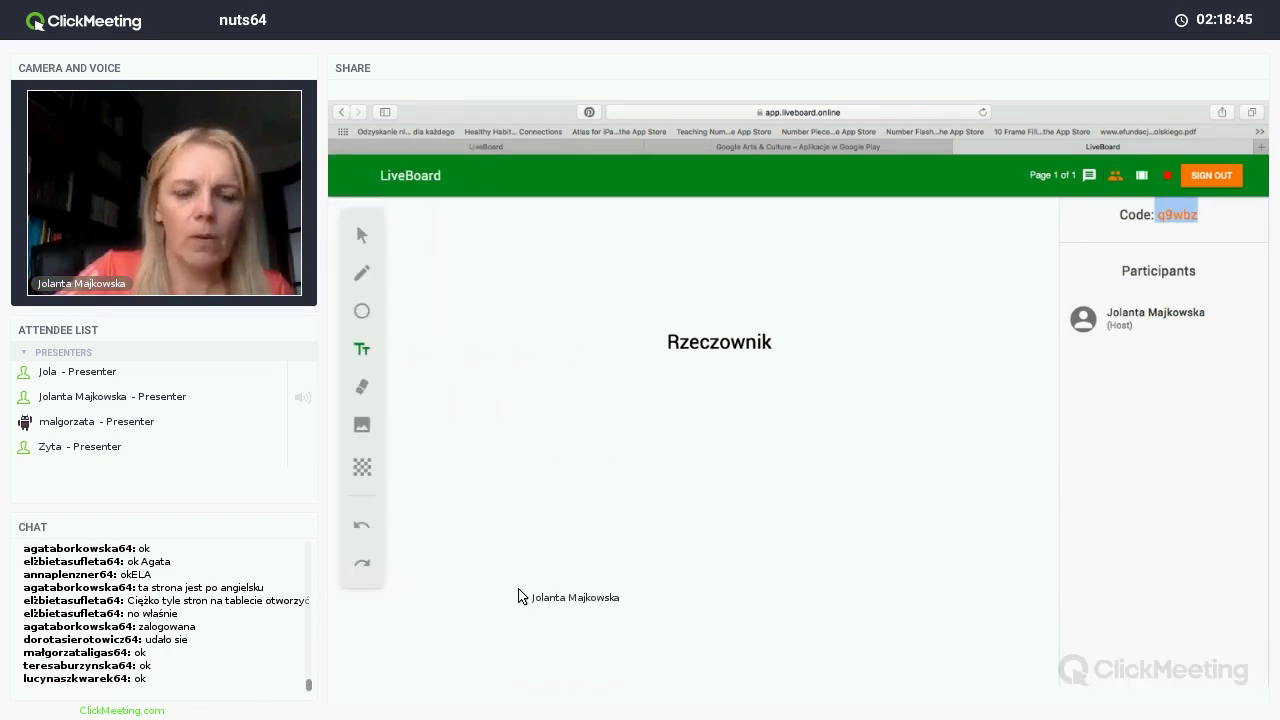
pyautogui.moveTo(517, 689)
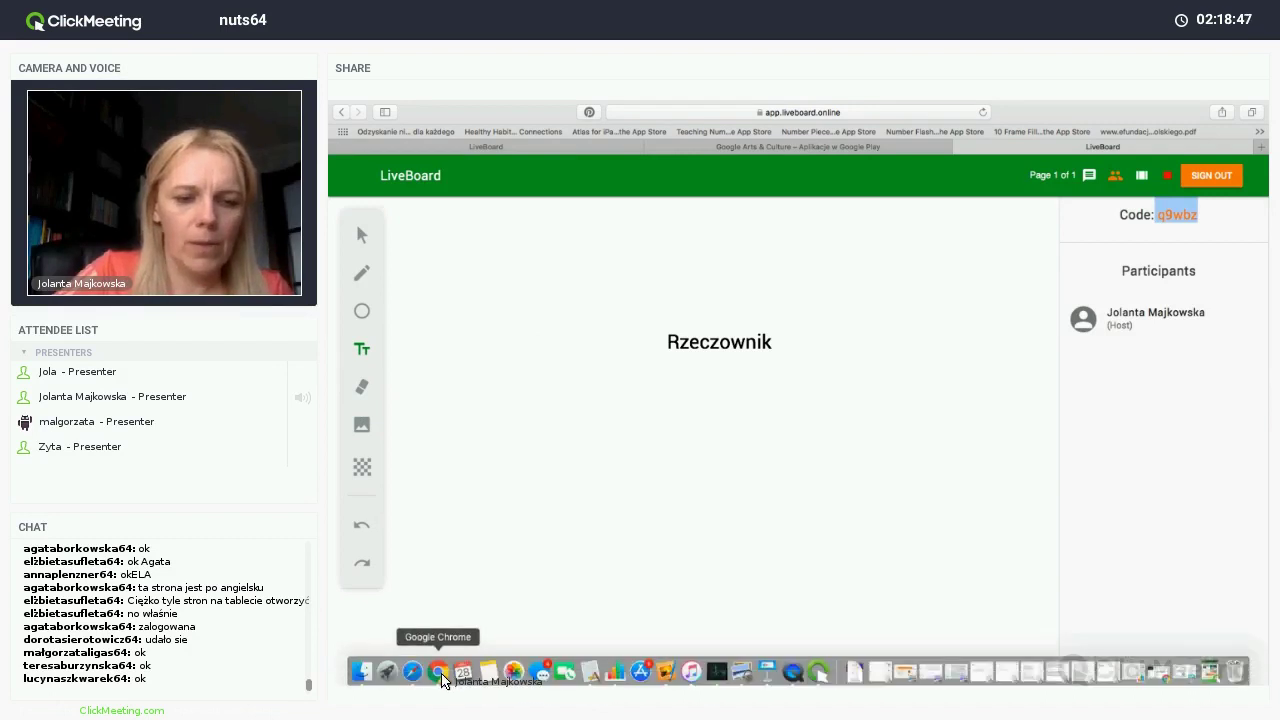
pyautogui.click(438, 672)
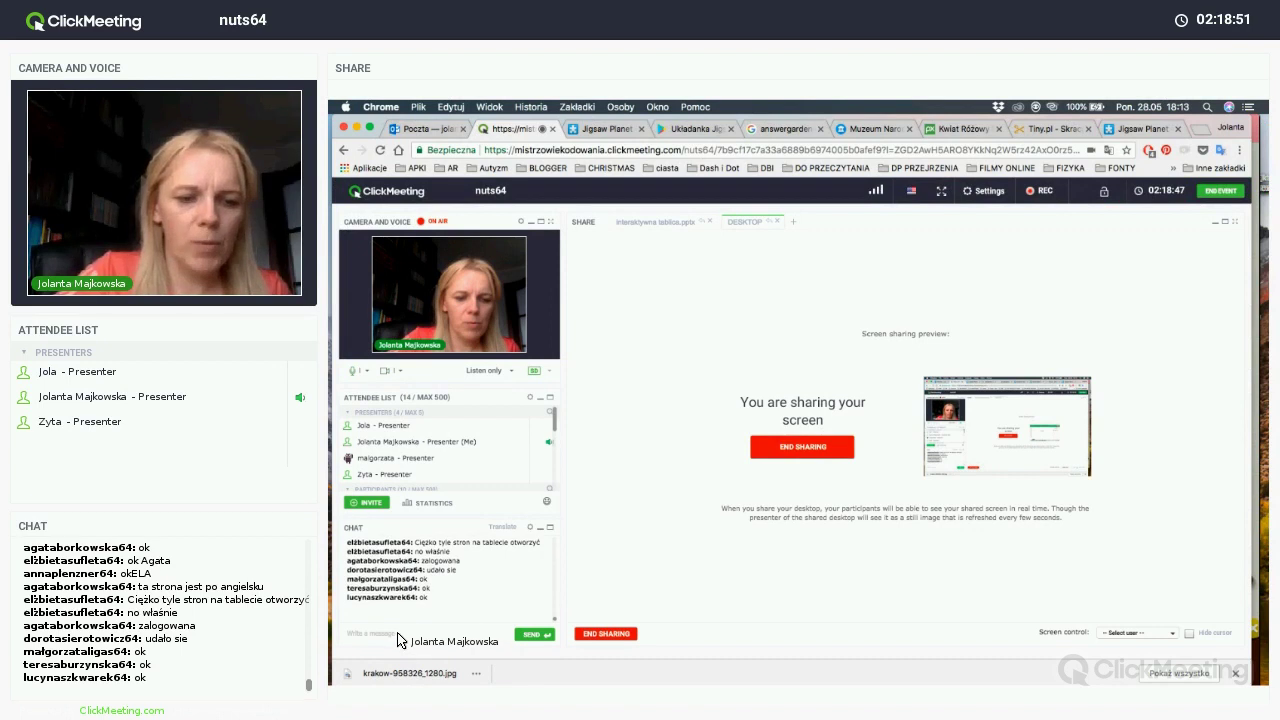
# Enter the LiveBoard session code in the ClickMeeting chat box and send it.
pyautogui.click(397, 637)
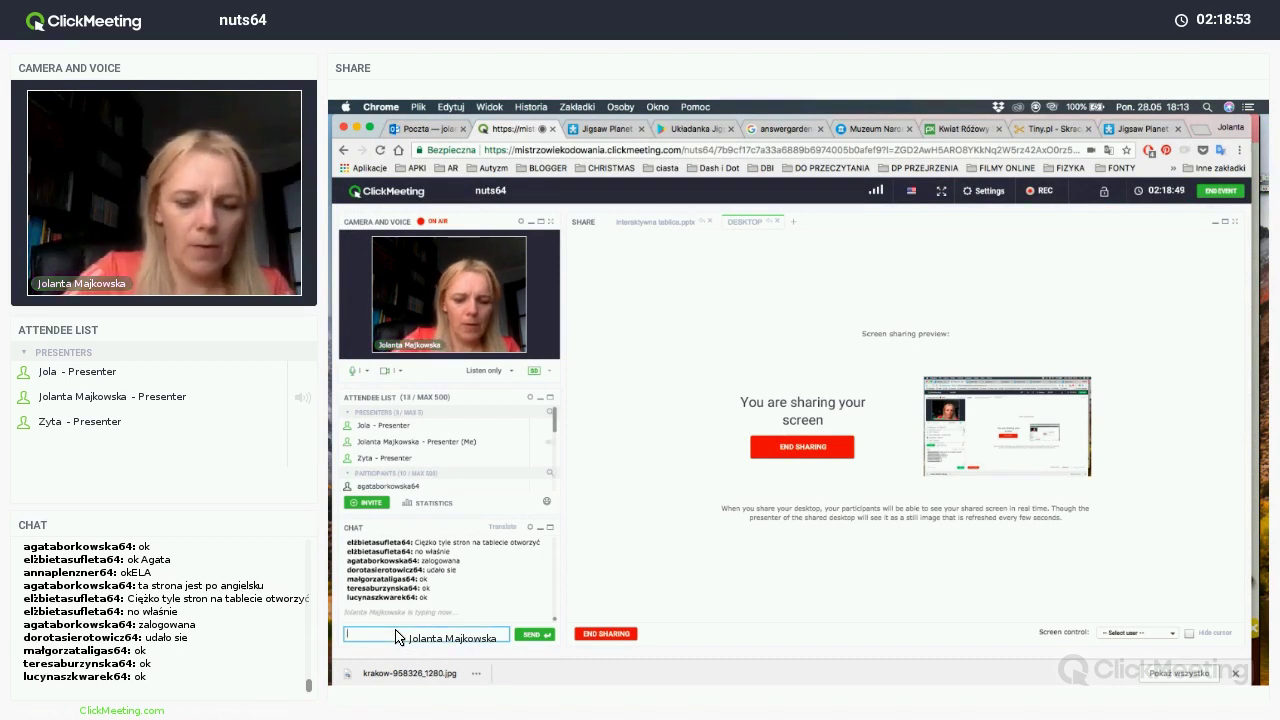
pyautogui.write('q9wbz')
pyautogui.press('Return')
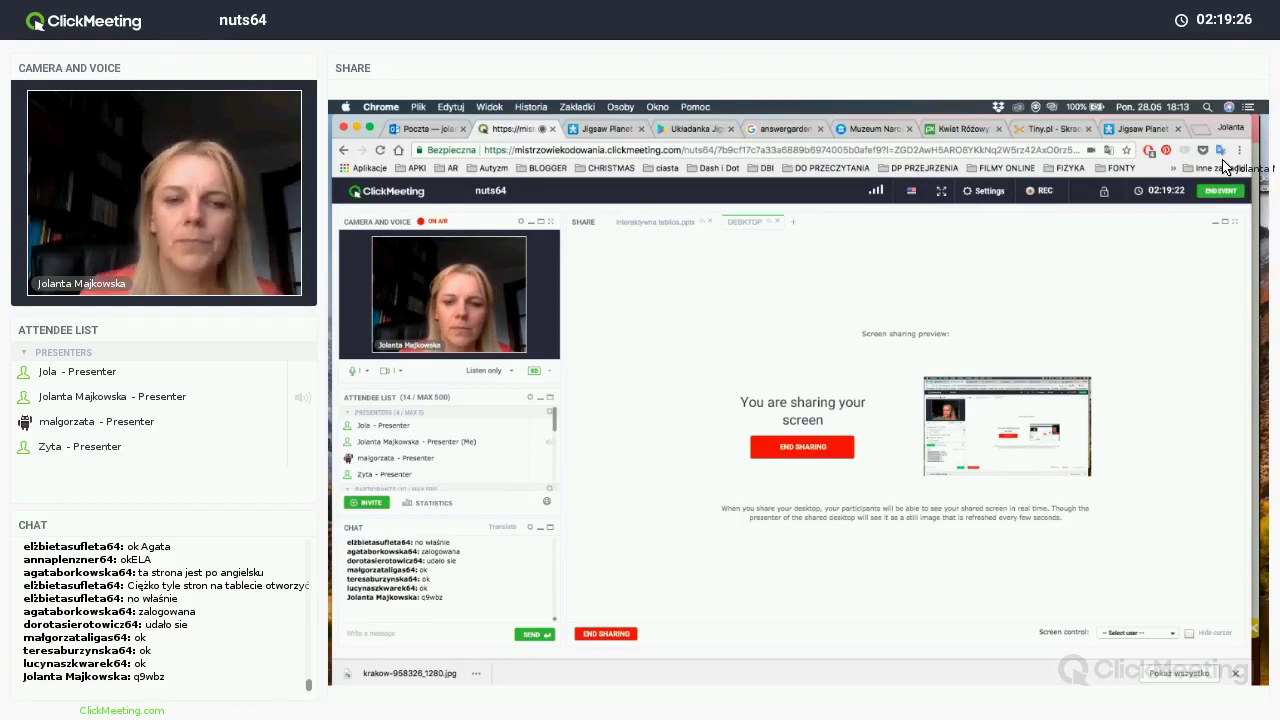
pyautogui.moveTo(560, 682)
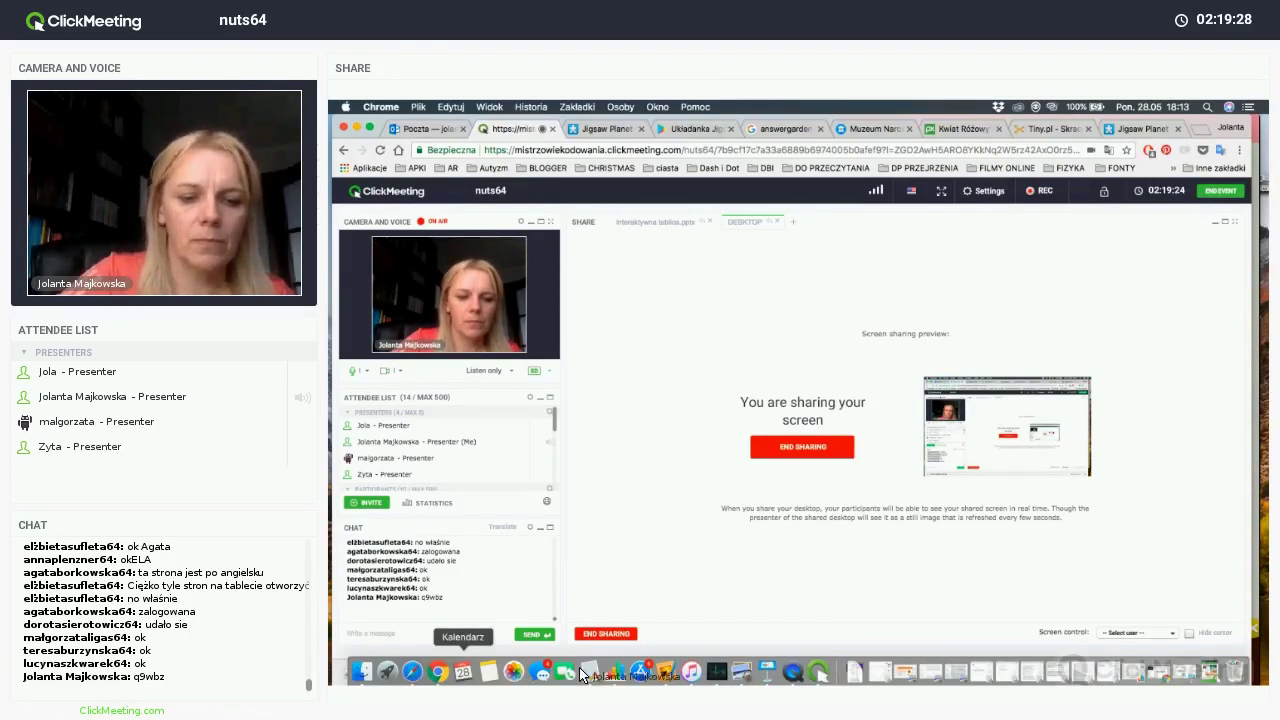
# Return to LiveBoard, share the board again and show the new session code and participants.
pyautogui.click(412, 674)
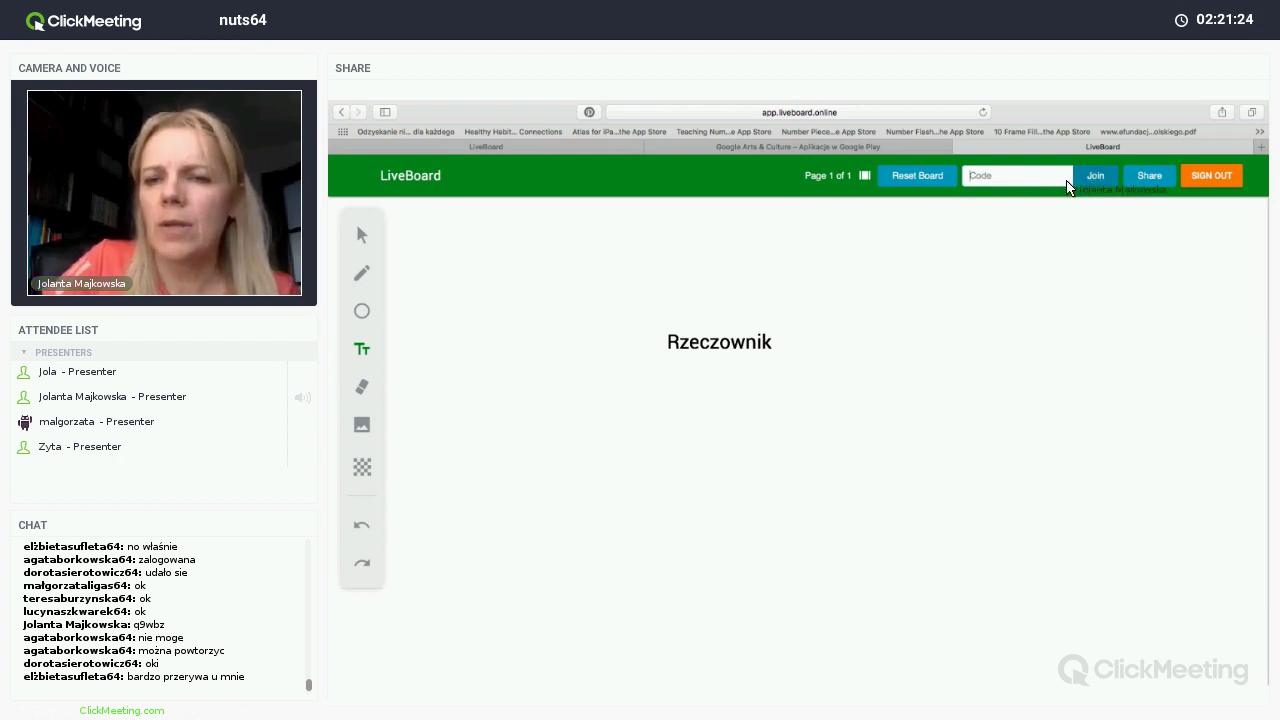
pyautogui.click(1150, 176)
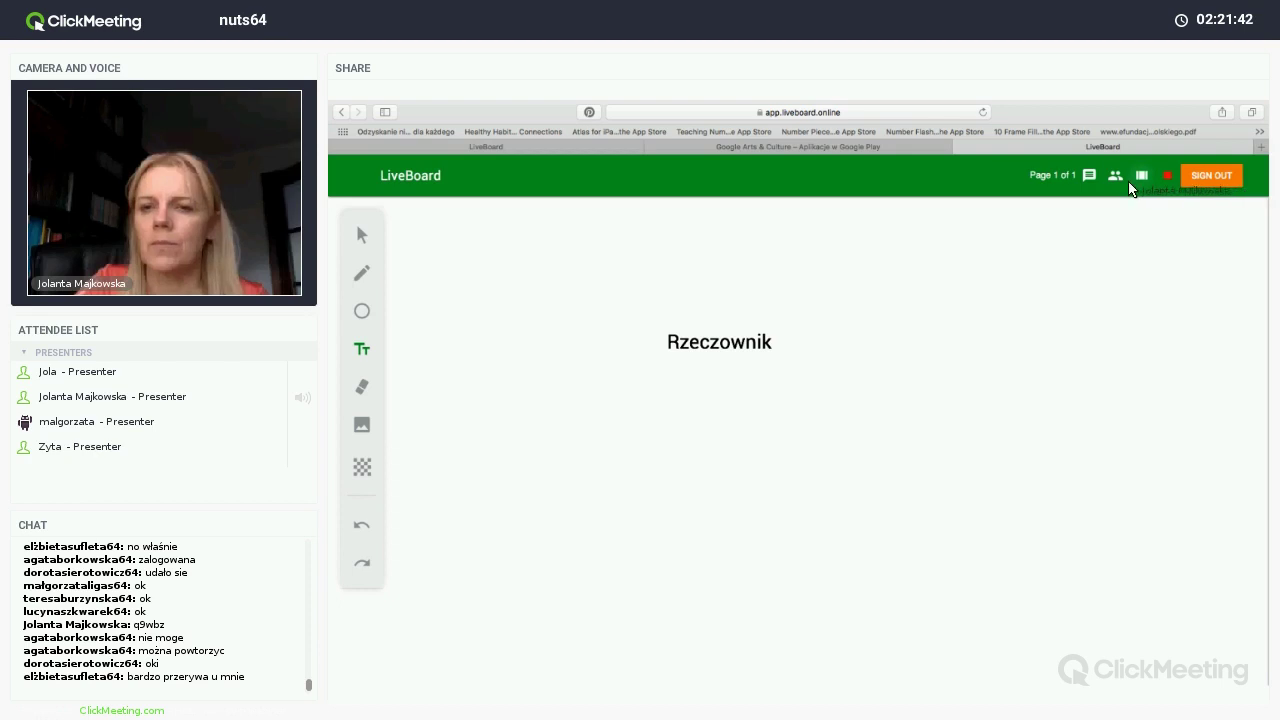
pyautogui.click(1116, 178)
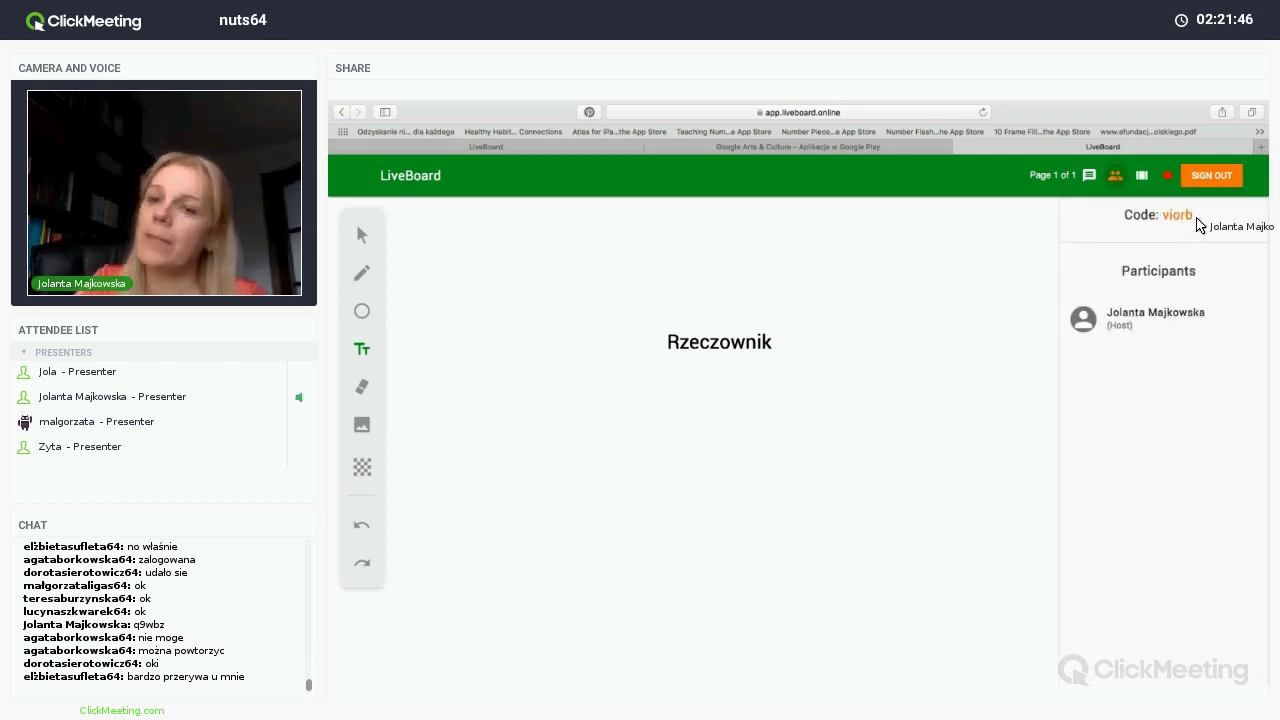
# Select the new session code, then choose the Eraser tool on the whiteboard.
pyautogui.moveTo(1195, 222); pyautogui.dragTo(1170, 222)
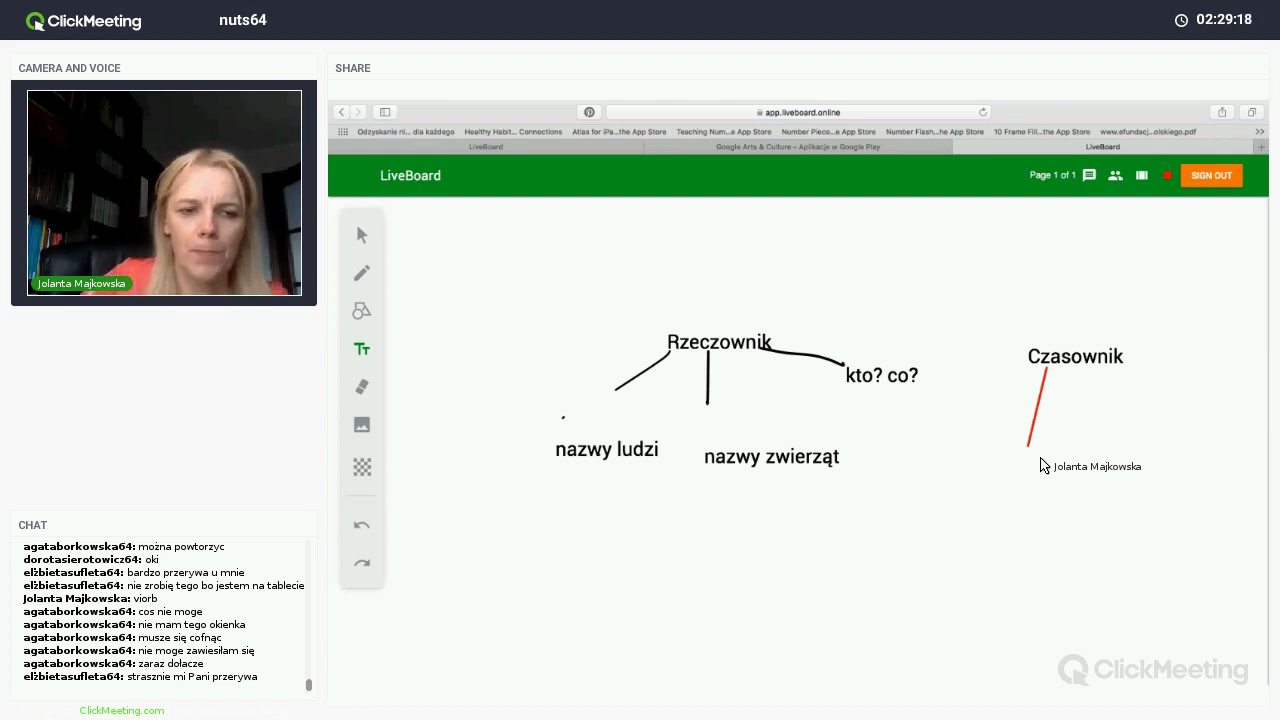
pyautogui.click(362, 390)
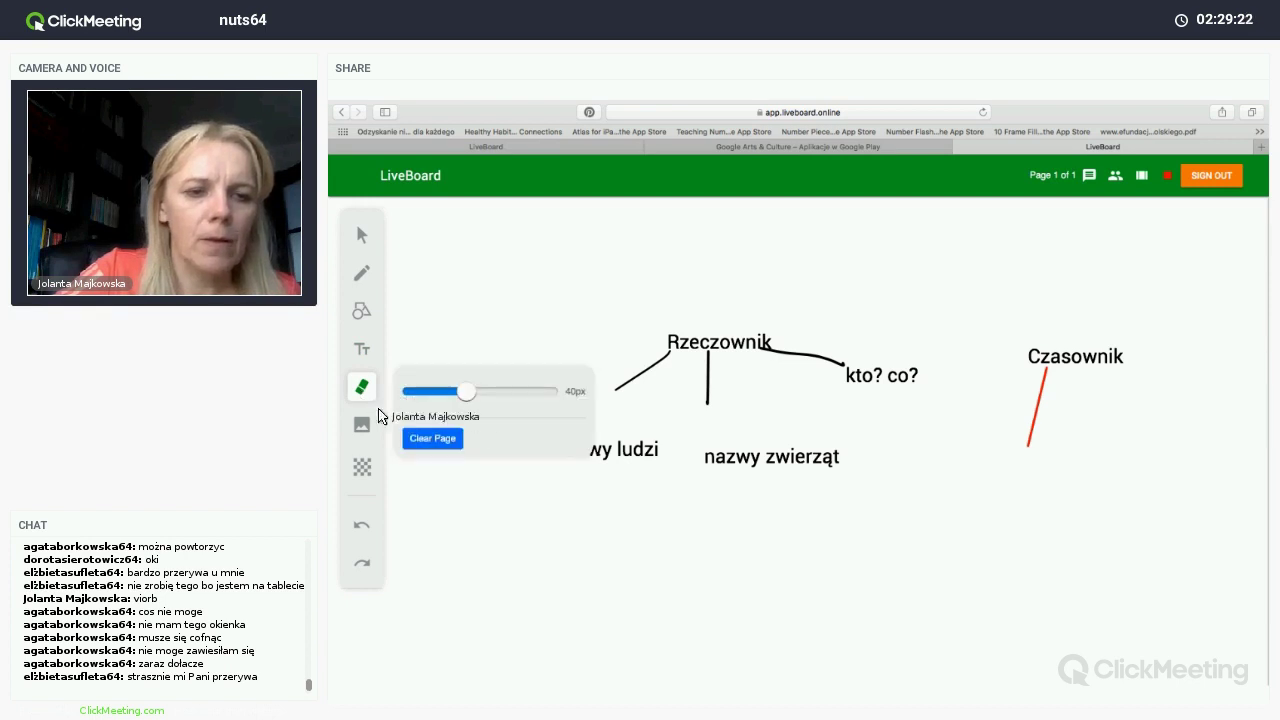
# Clear the page, insert the las.jpg forest photo and enlarge it across the board.
pyautogui.click(420, 438)
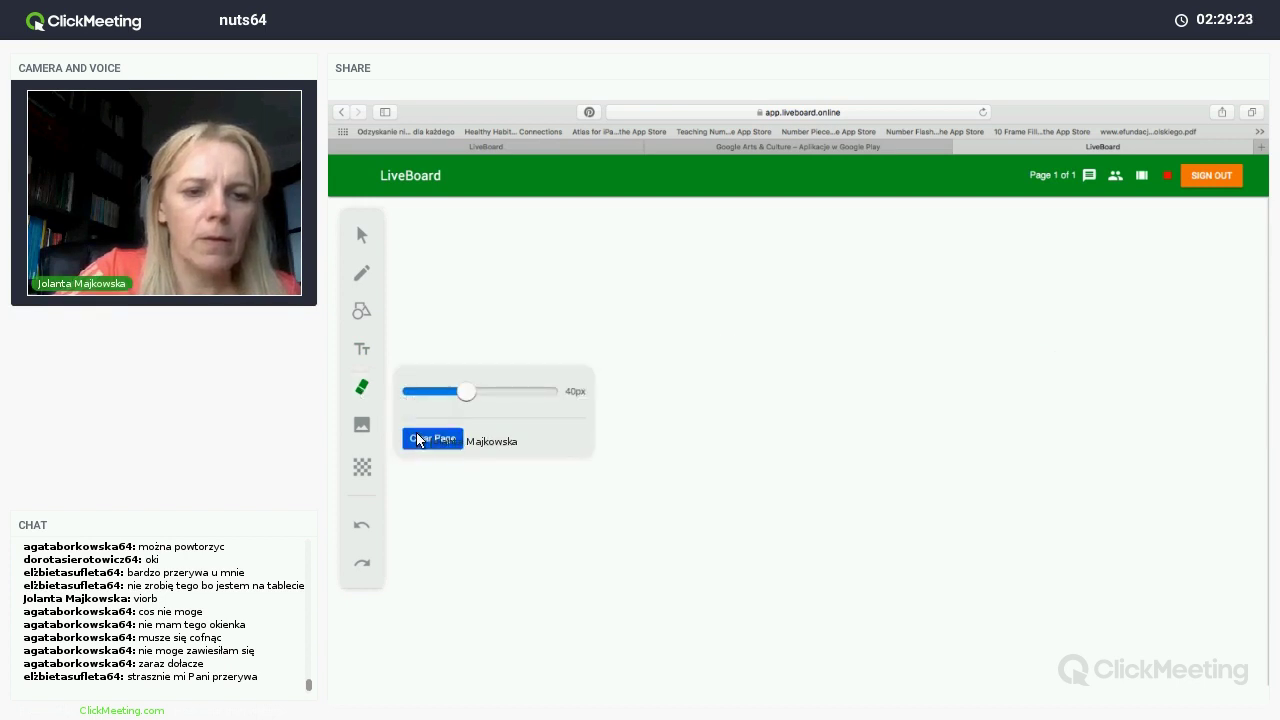
pyautogui.click(362, 425)
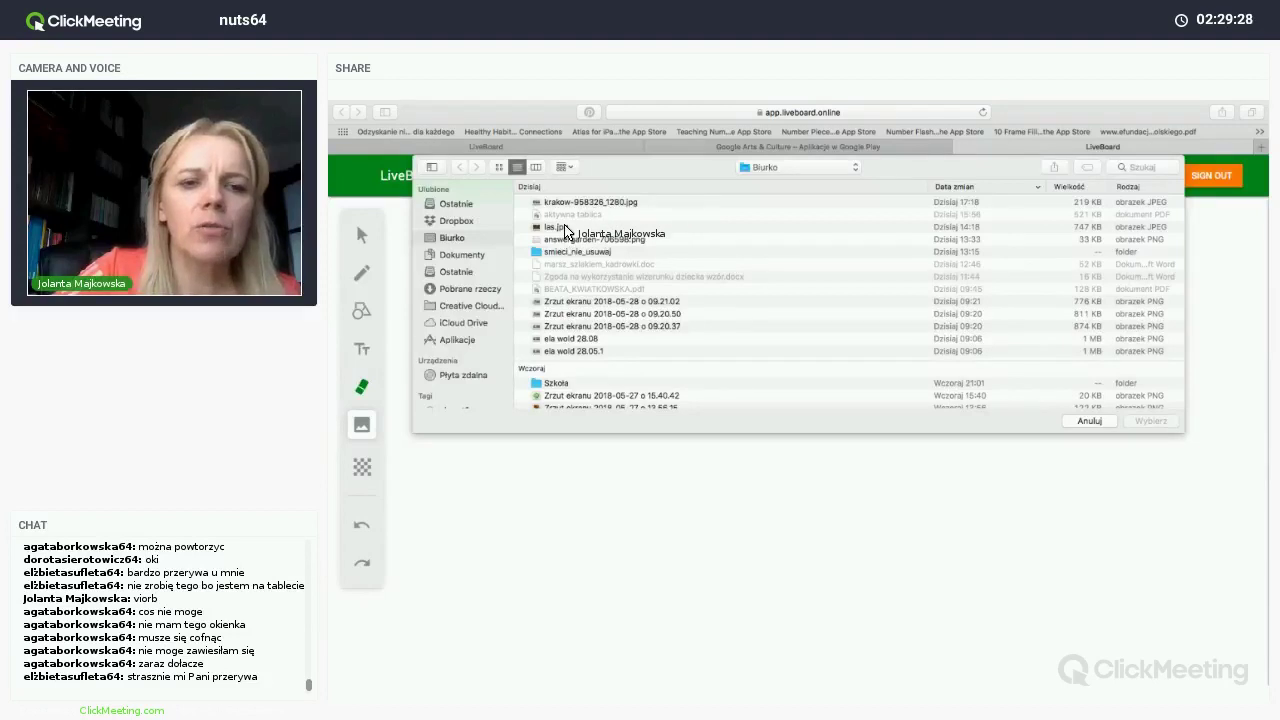
pyautogui.click(562, 227)
pyautogui.click(1138, 421)
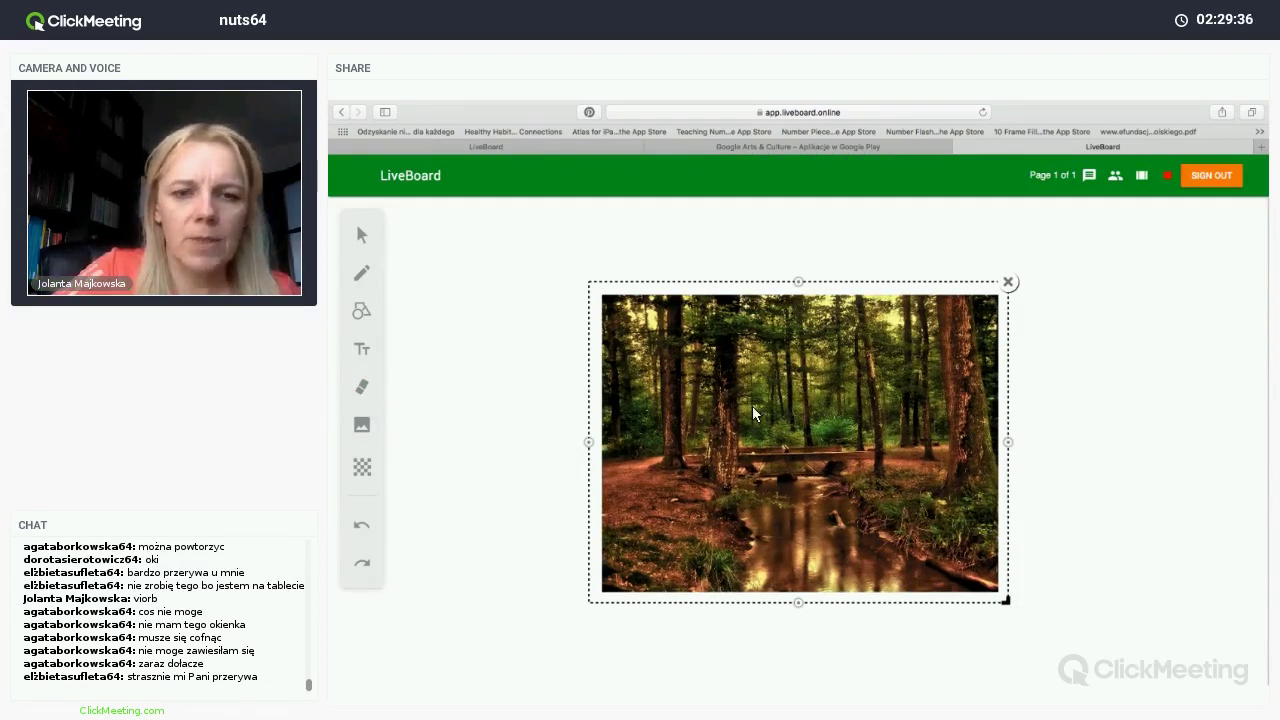
pyautogui.moveTo(1006, 600); pyautogui.dragTo(1025, 613)
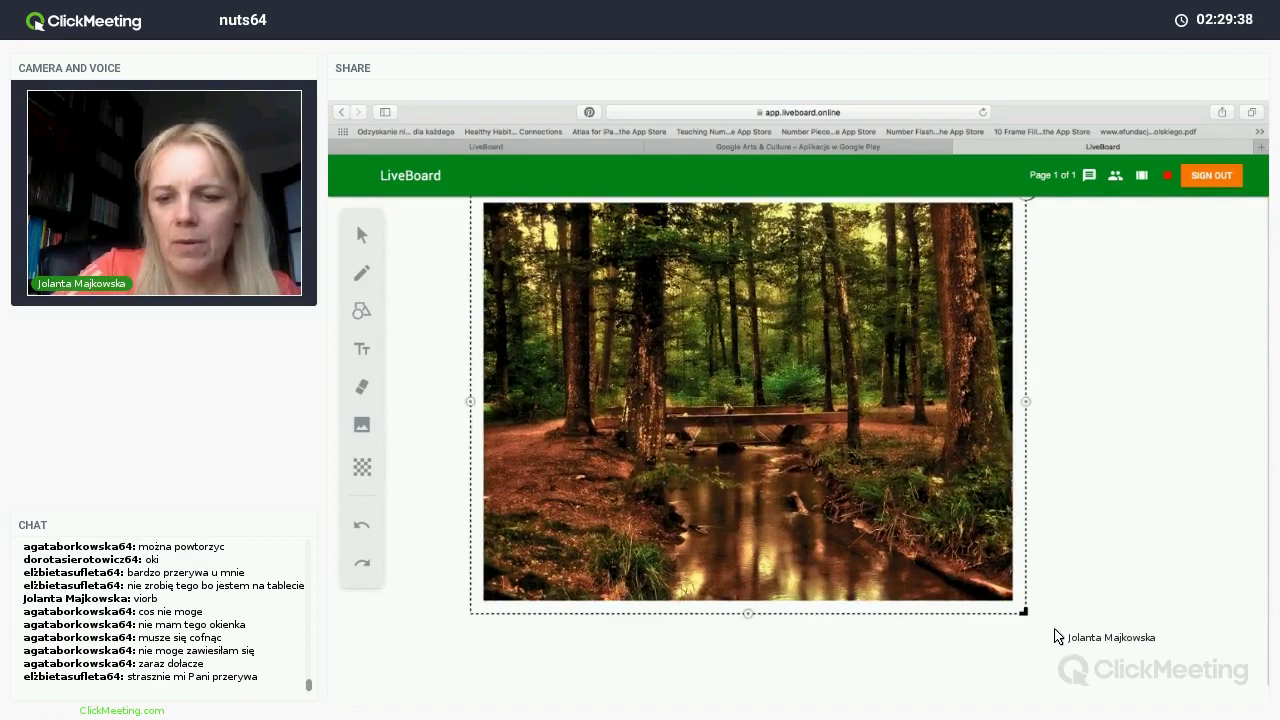
pyautogui.press('e')
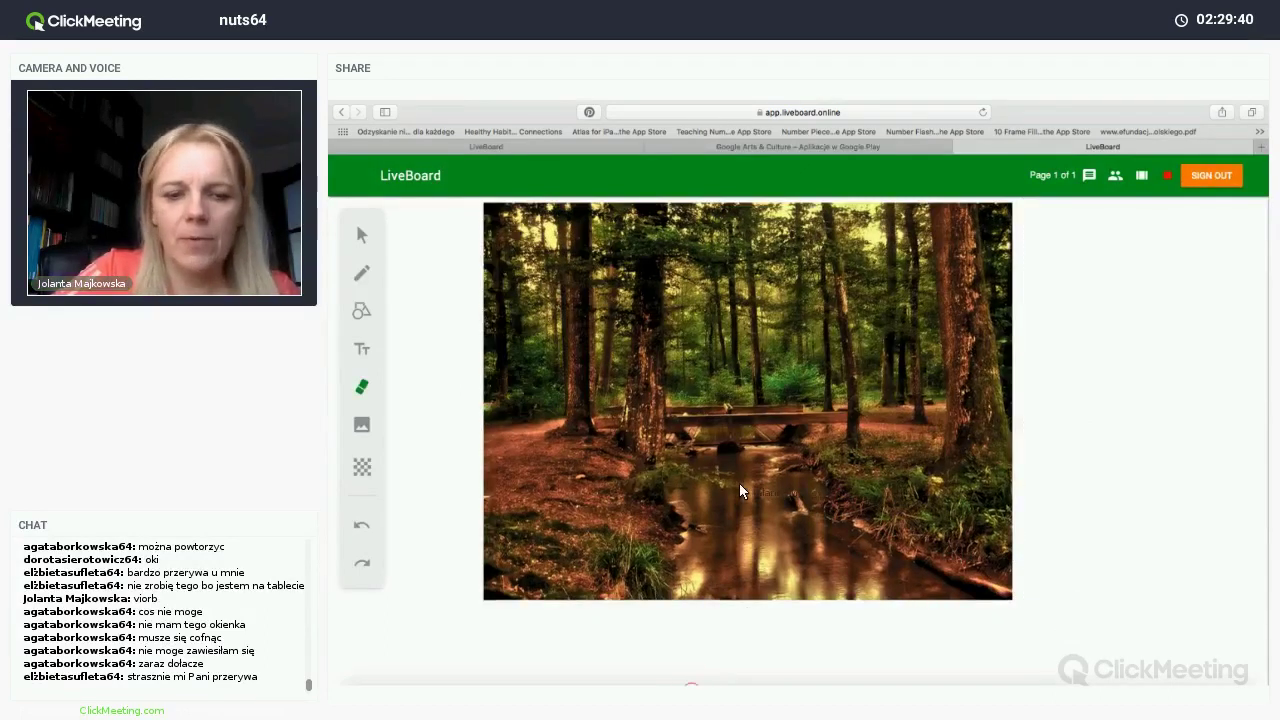
# Remove the forest photo and insert las.jpg from file again.
pyautogui.click(362, 523)
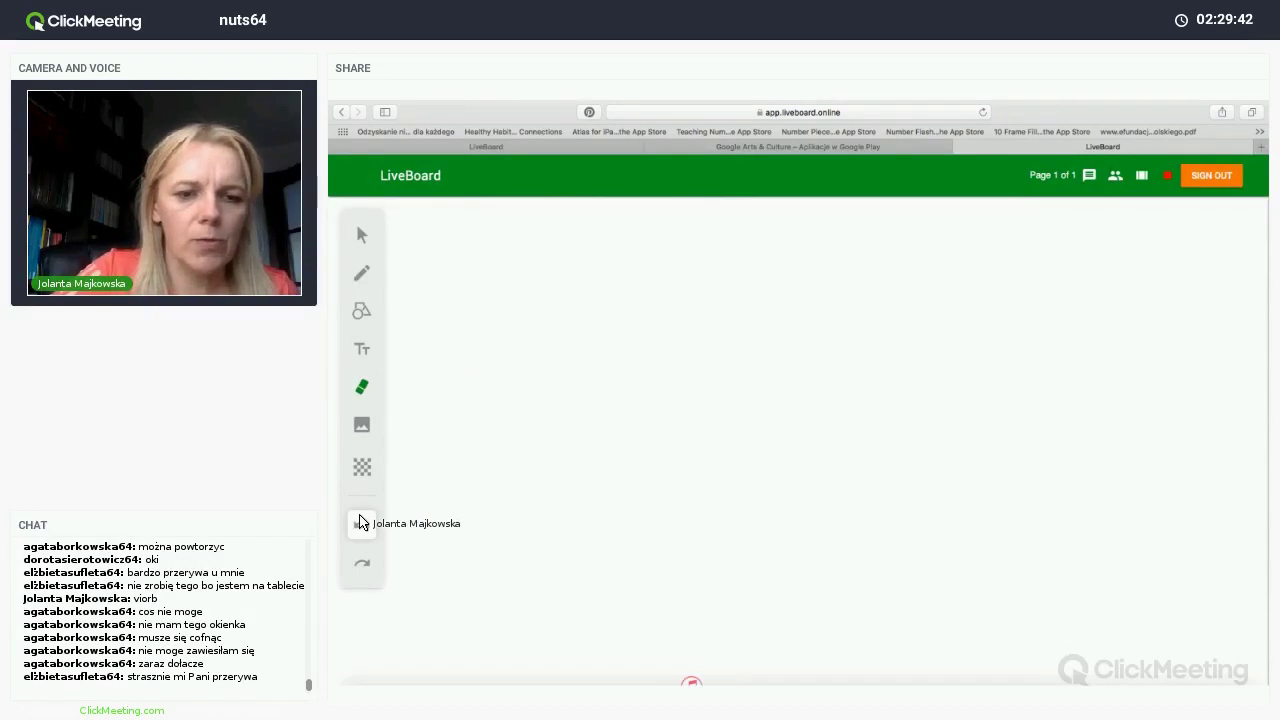
pyautogui.click(363, 426)
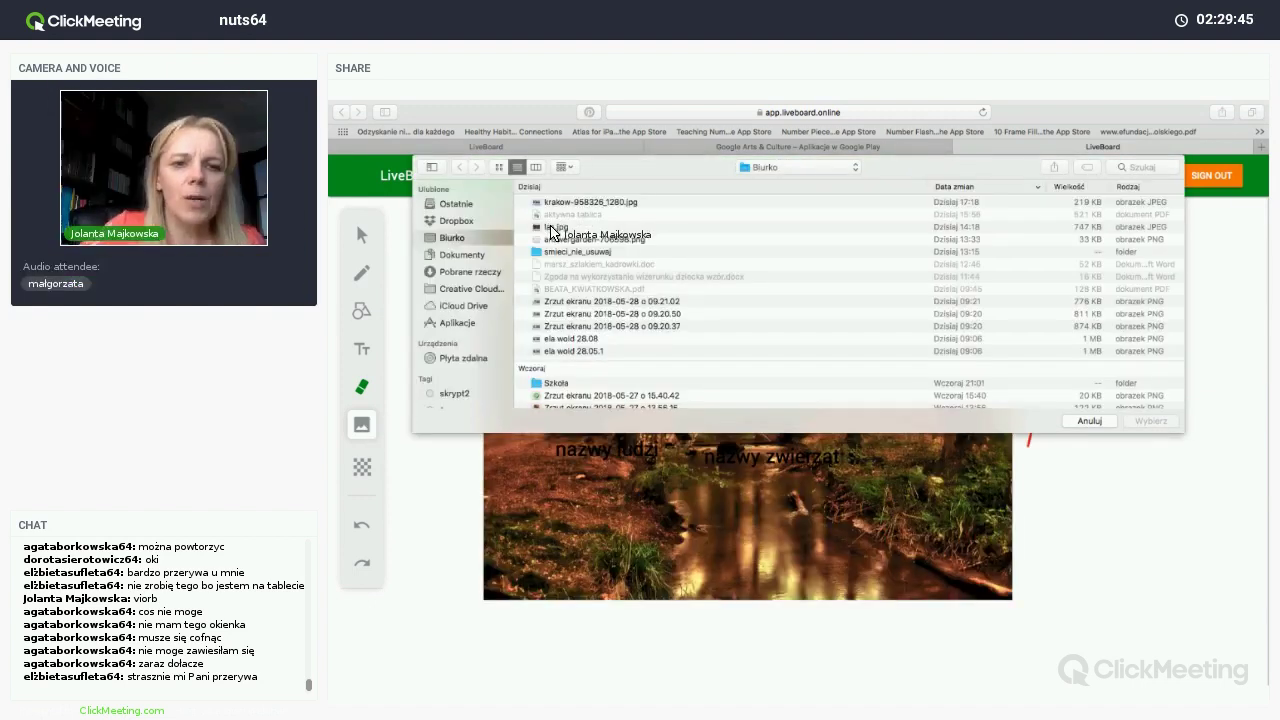
pyautogui.click(537, 226)
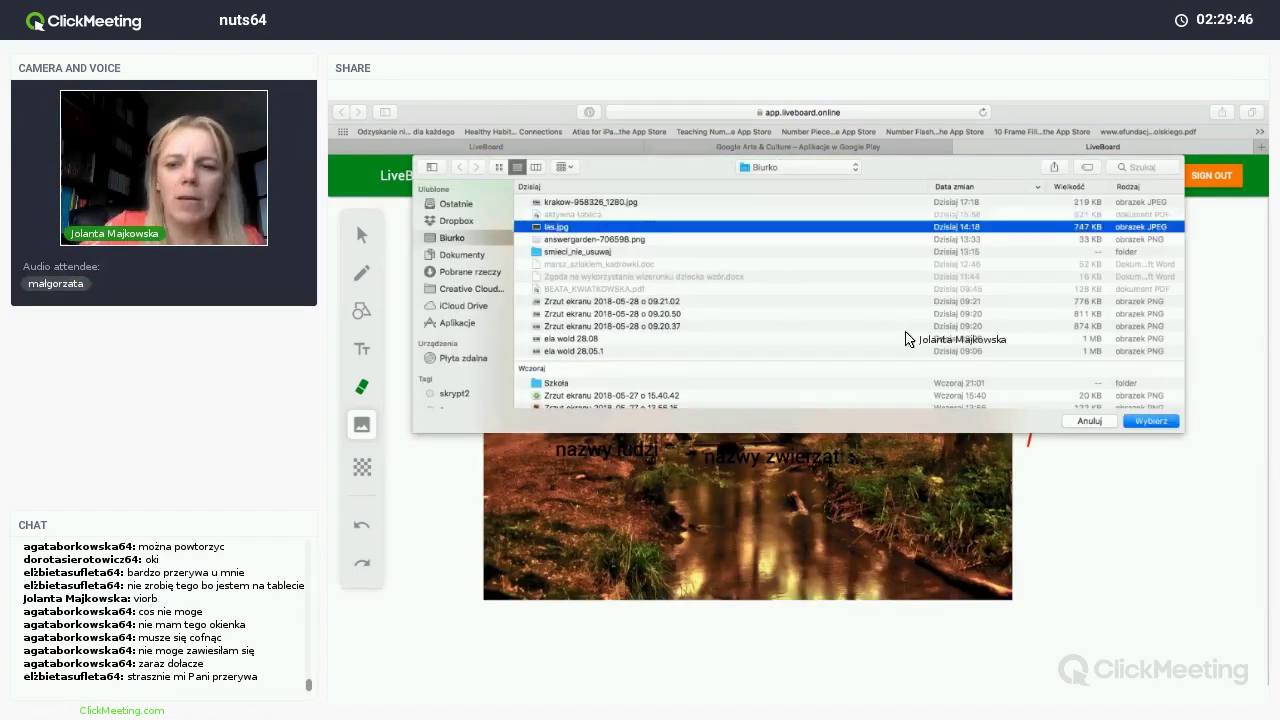
pyautogui.click(1148, 422)
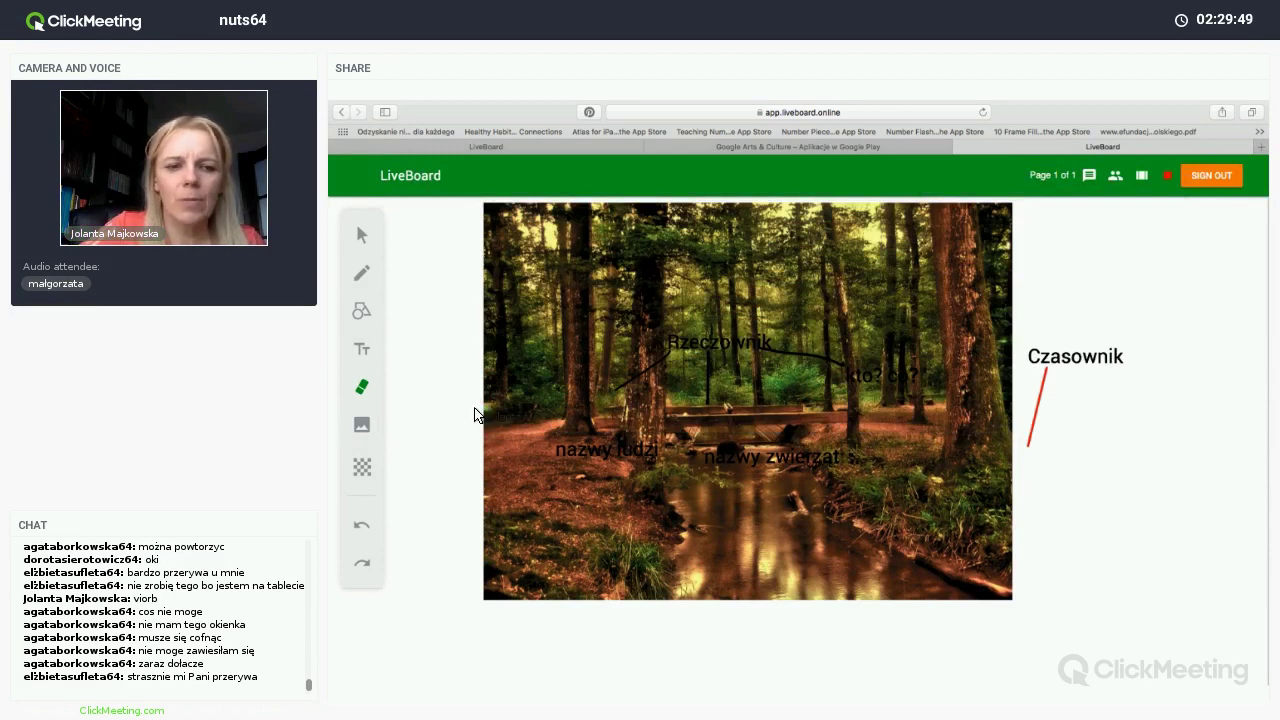
# Wipe the whole page with the eraser's clear option, then retry inserting las.jpg twice.
pyautogui.click(362, 387)
pyautogui.click(415, 438)
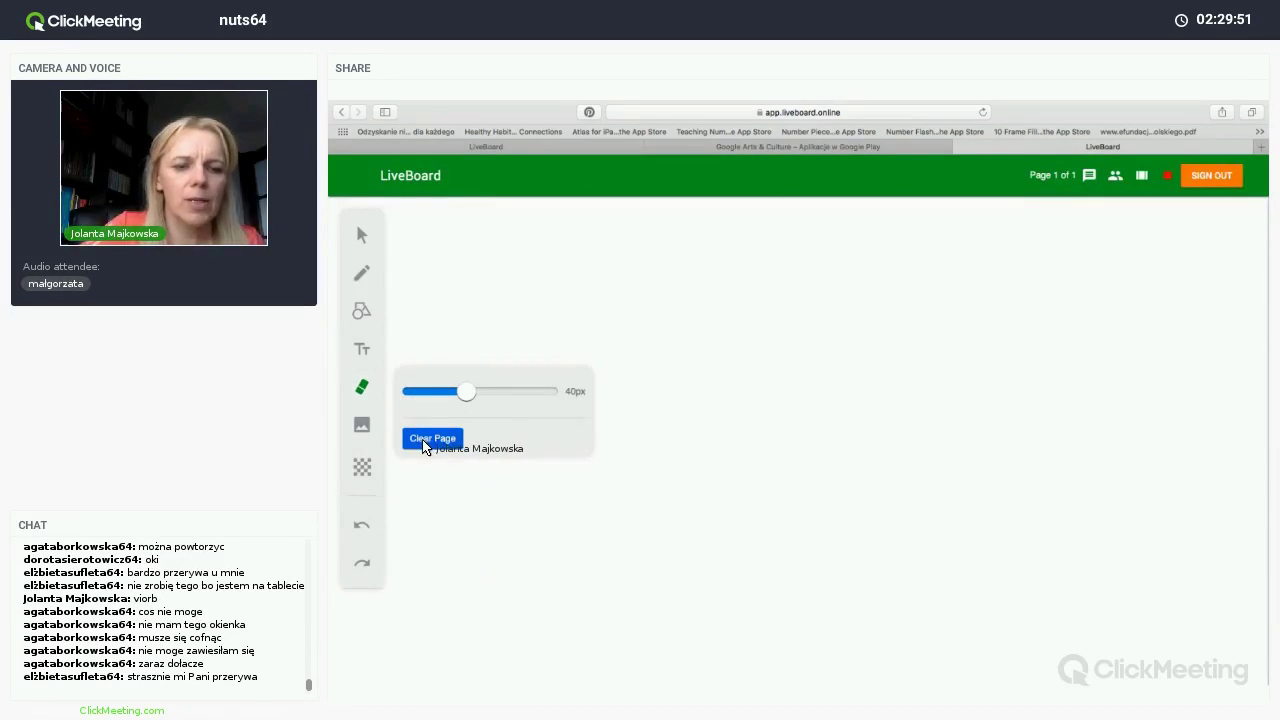
pyautogui.click(362, 425)
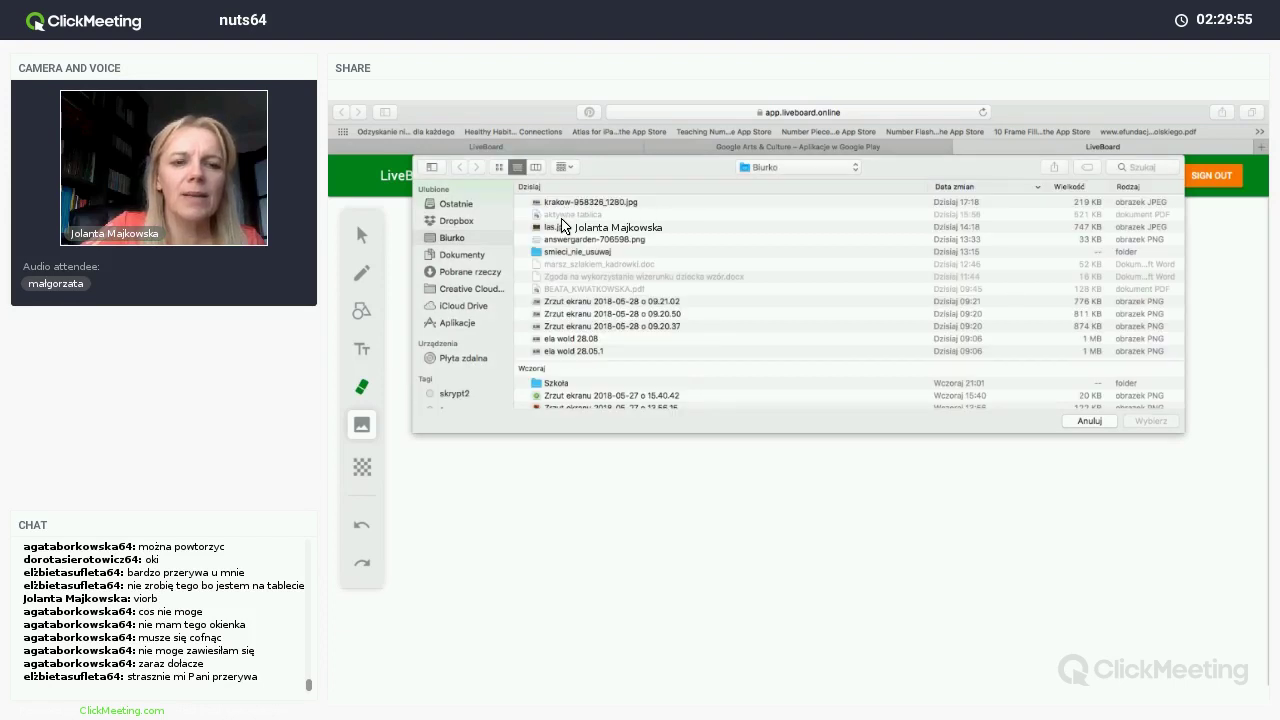
pyautogui.click(570, 228)
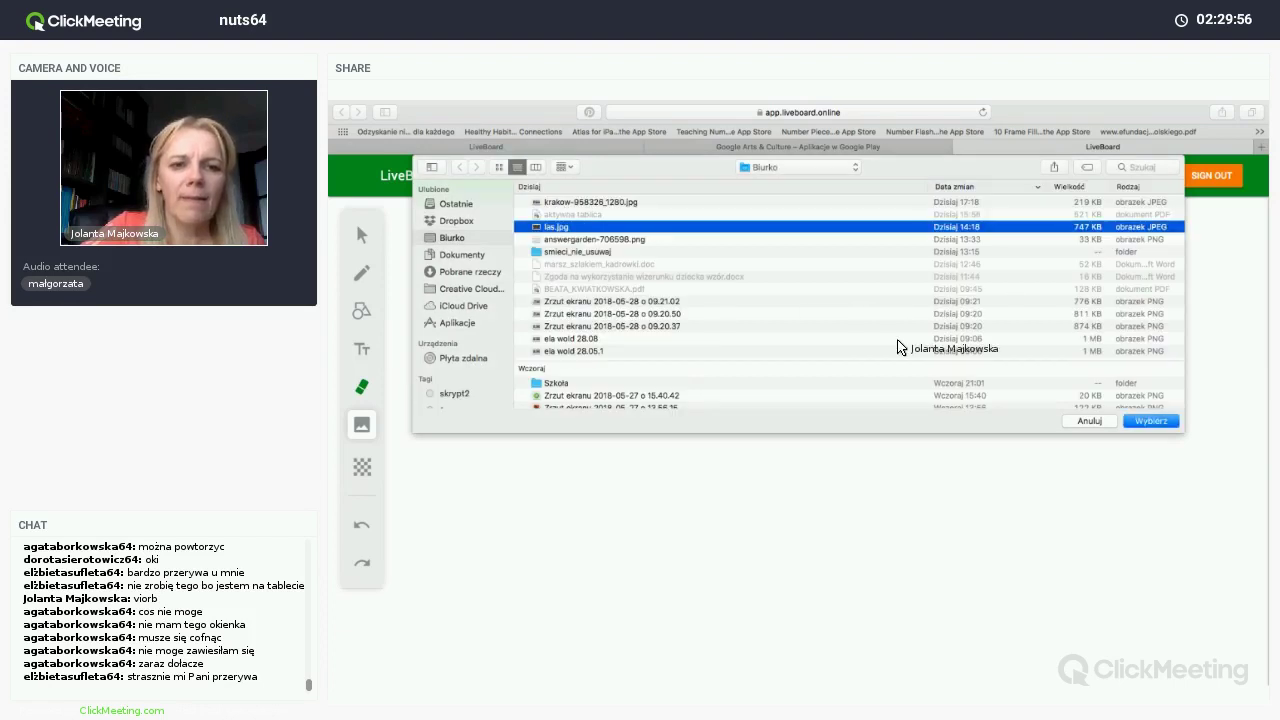
pyautogui.click(1151, 421)
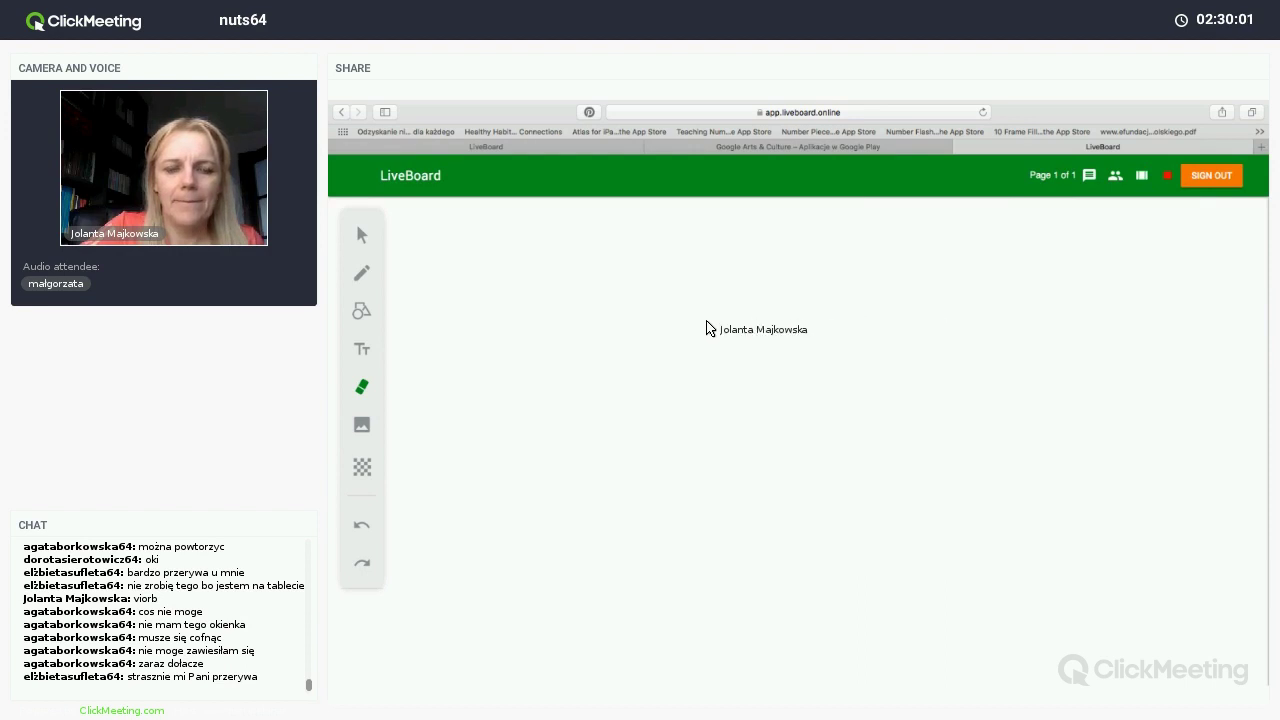
pyautogui.click(364, 434)
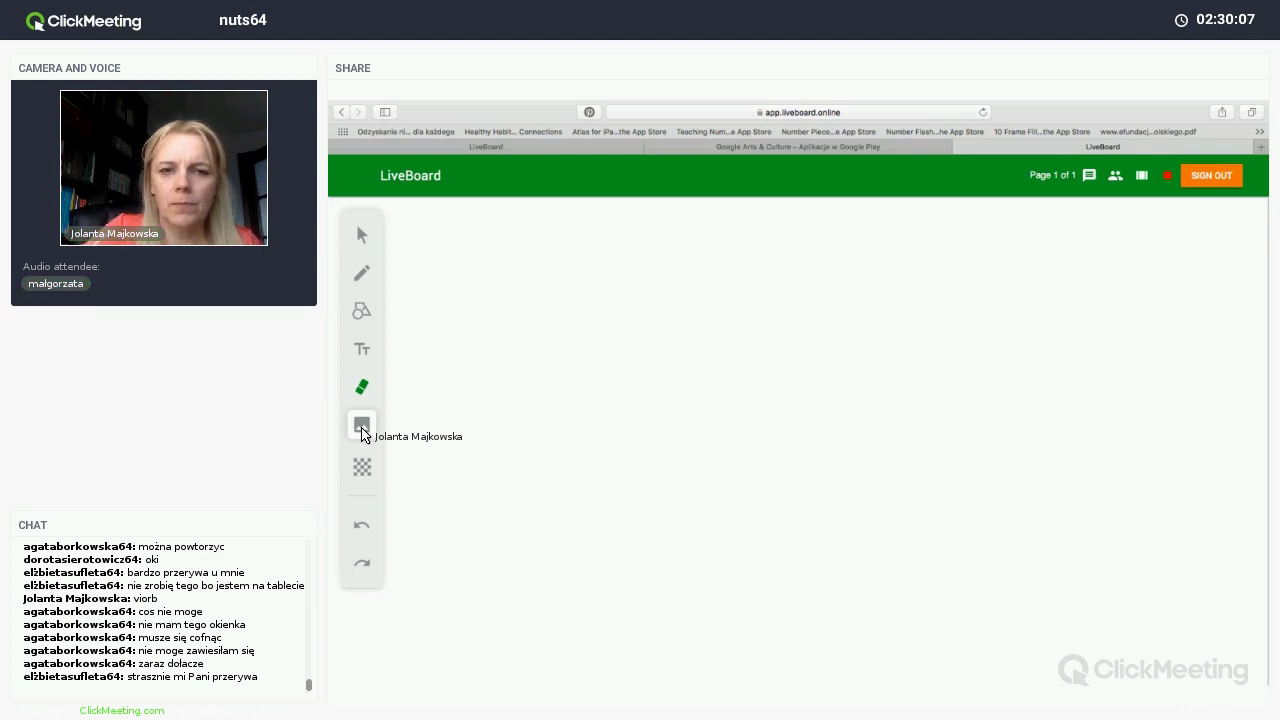
pyautogui.click(362, 430)
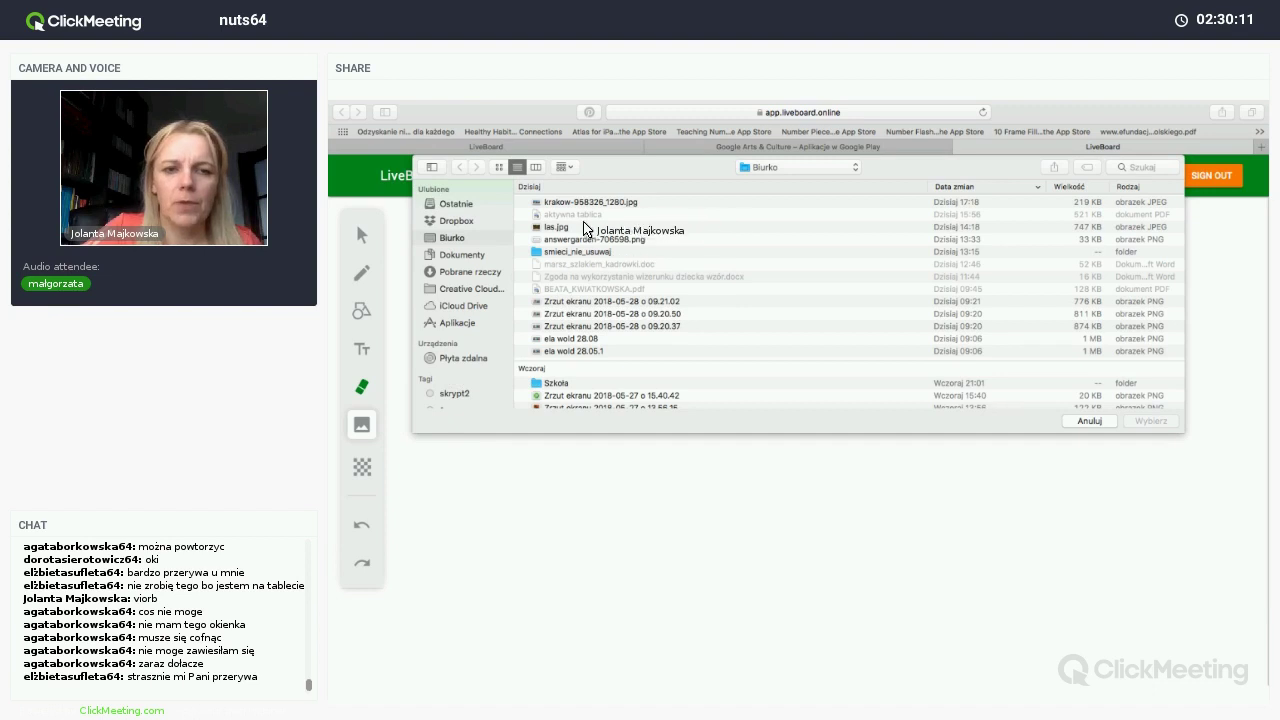
pyautogui.click(575, 228)
pyautogui.click(1148, 422)
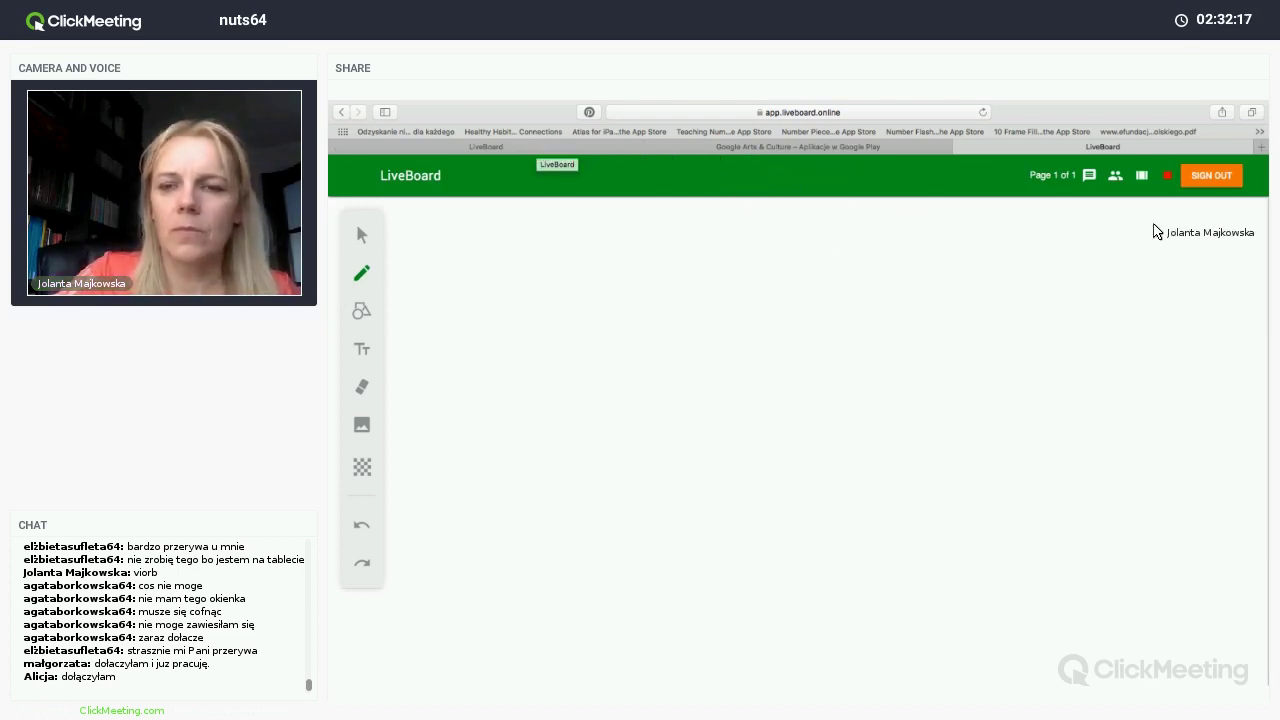
# Check the participants list, place the las.jpg forest photo on the board, and switch to Chrome.
pyautogui.click(1116, 175)
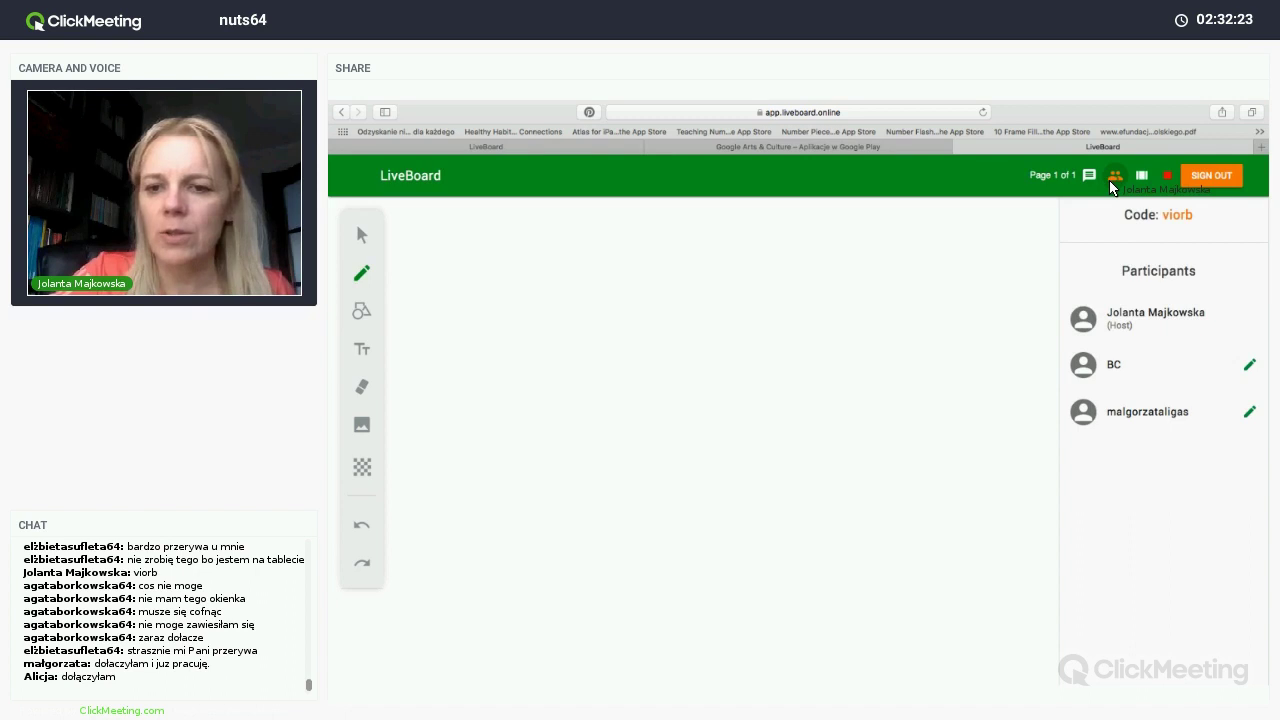
pyautogui.click(1113, 177)
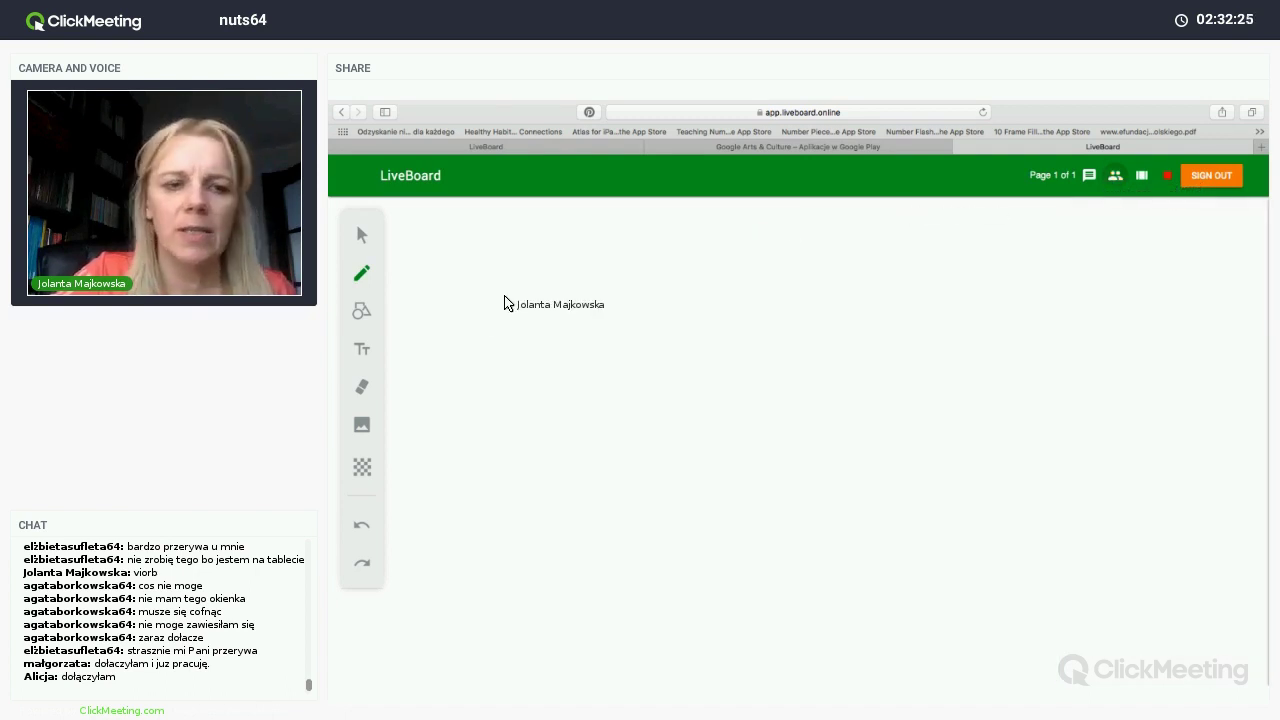
pyautogui.click(362, 423)
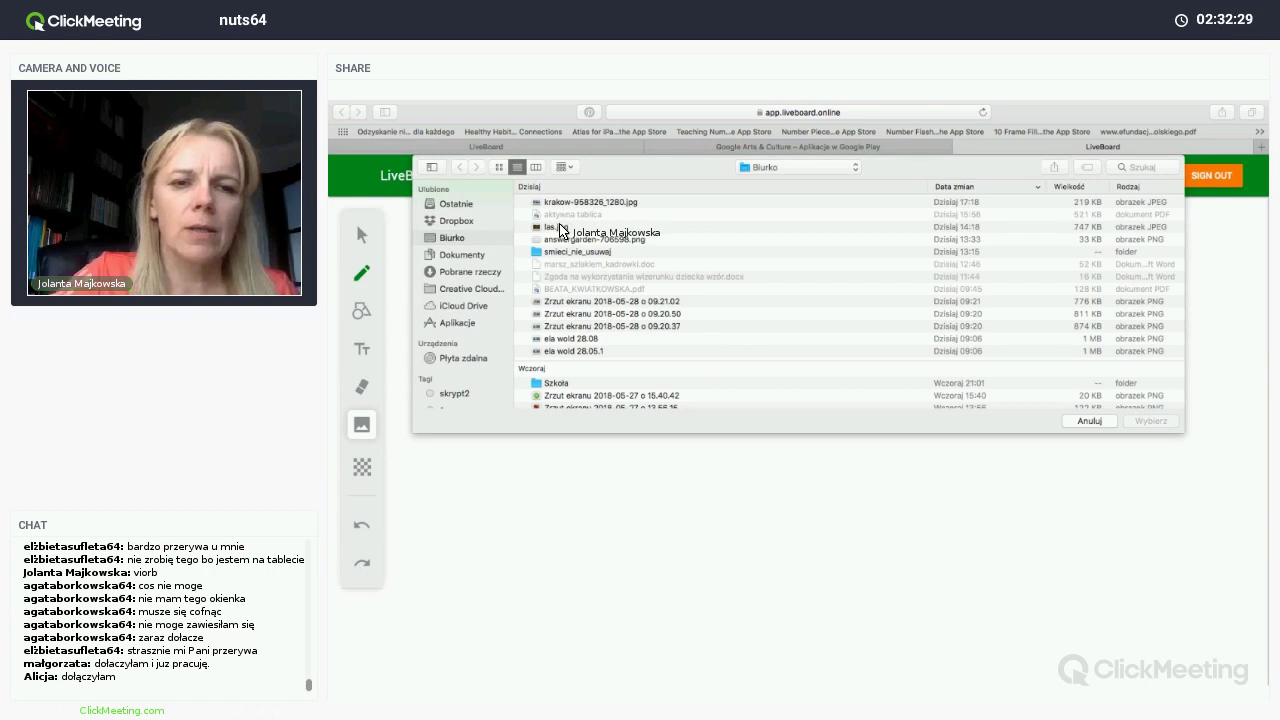
pyautogui.click(557, 226)
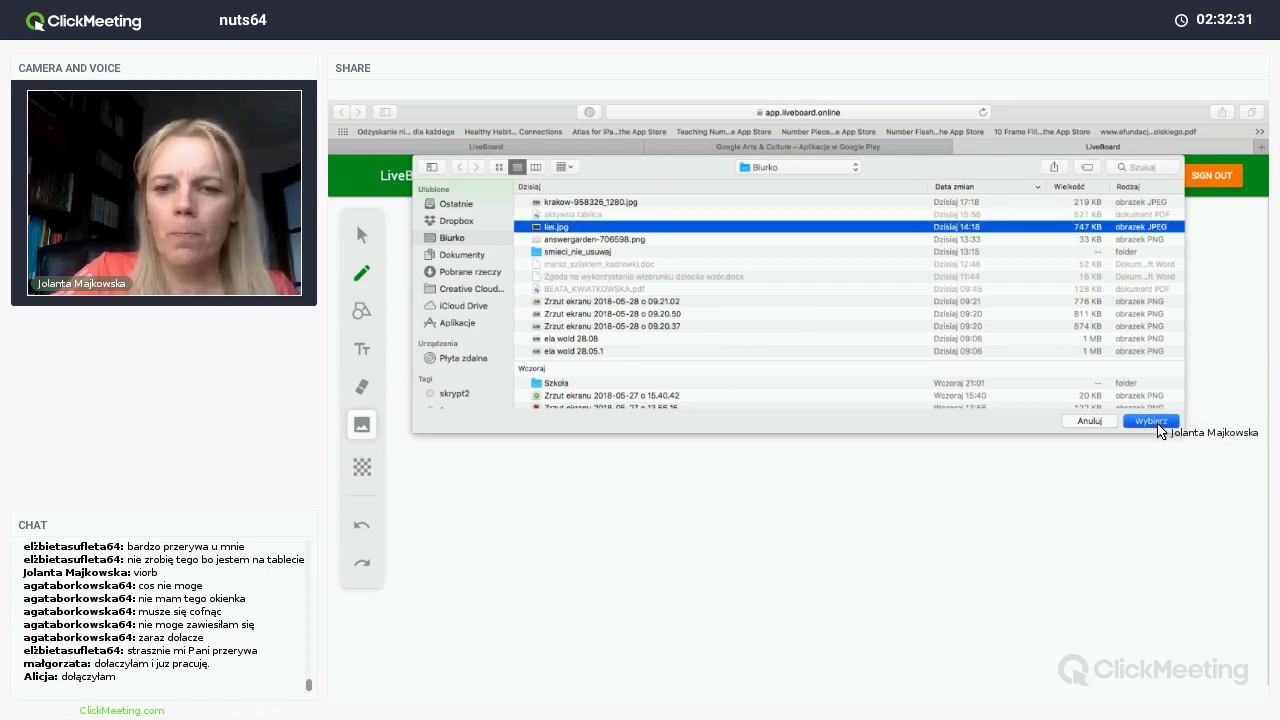
pyautogui.press('Return')
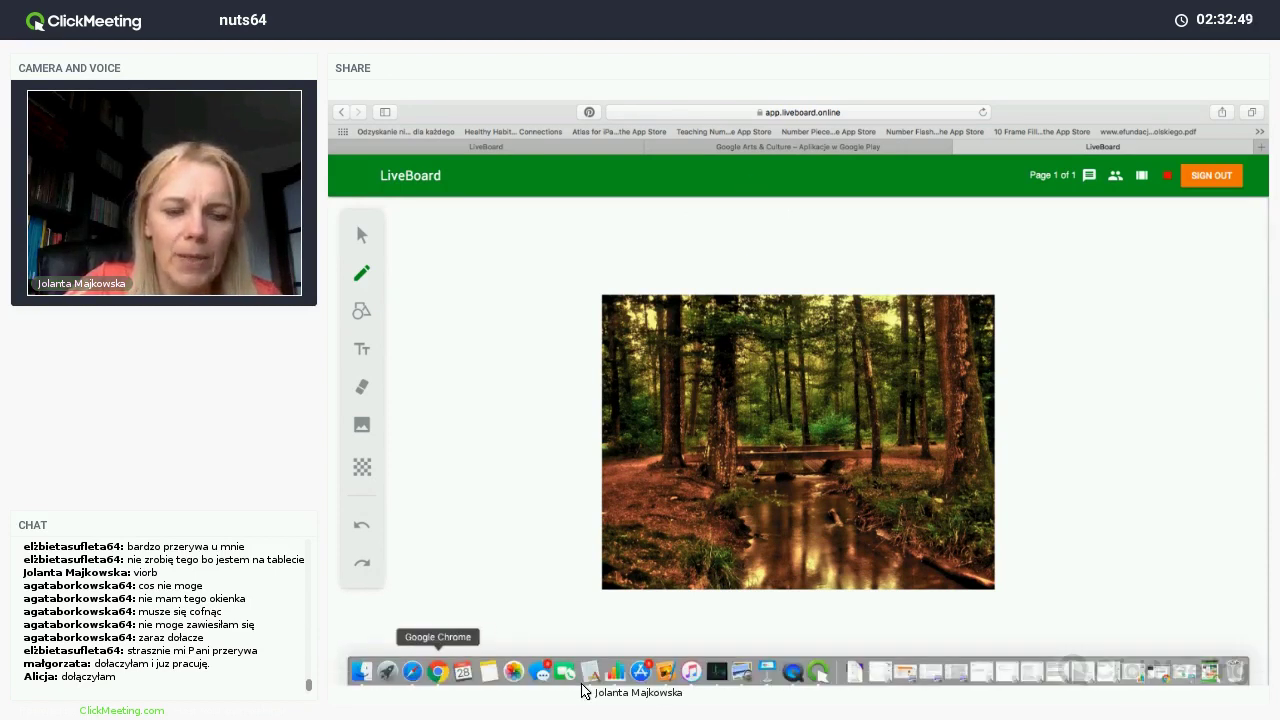
pyautogui.click(437, 671)
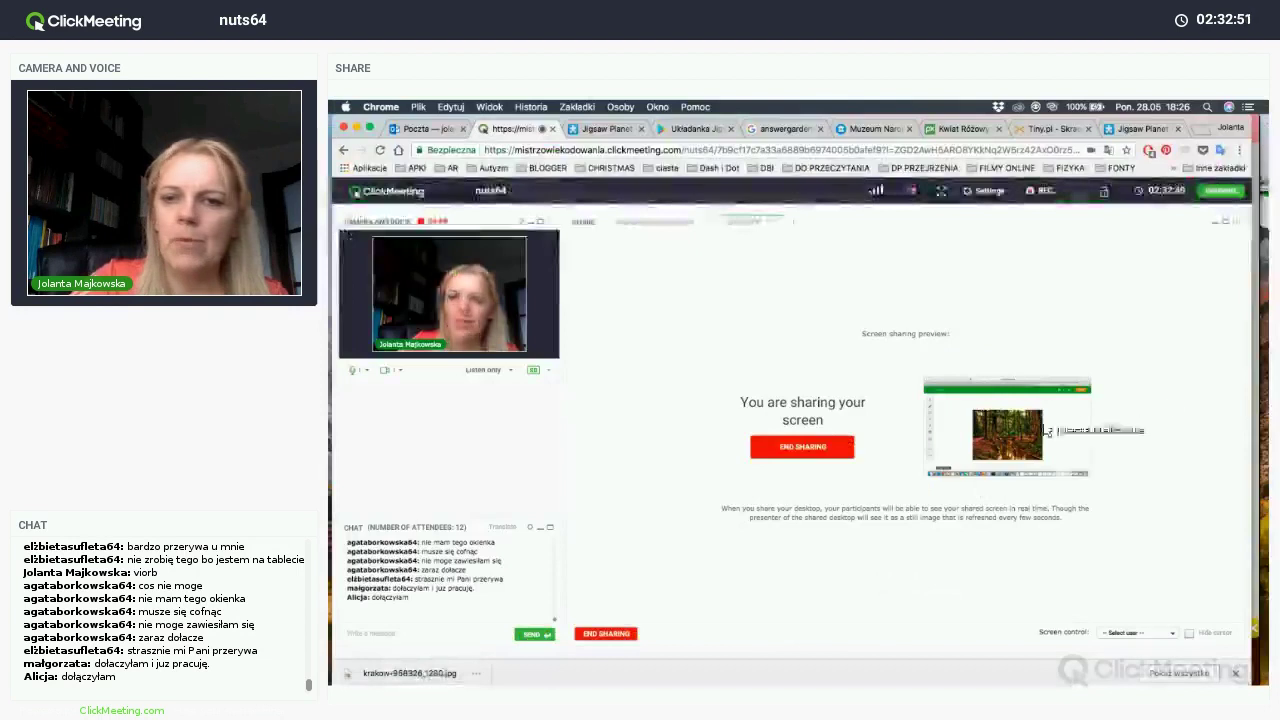